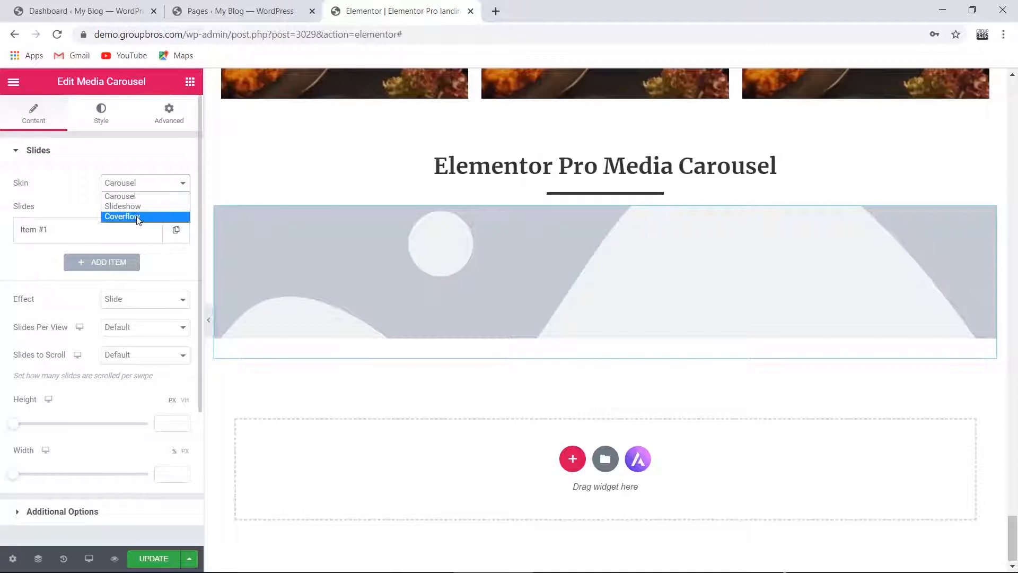
# Choose the Carousel skin and set the first slide's image to farming04-free-img.jpg from the media library.
pyautogui.click(138, 200)
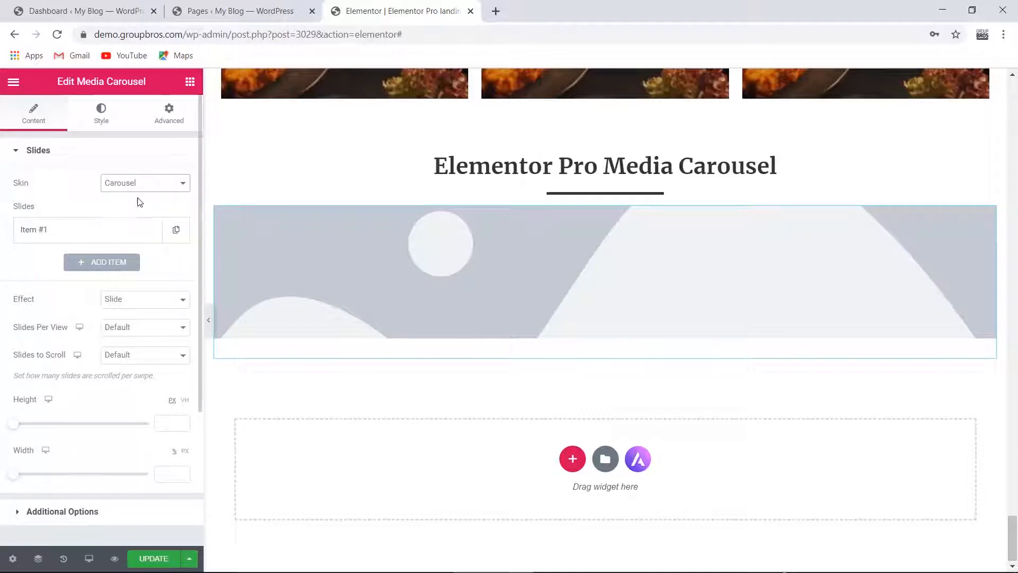
pyautogui.click(87, 236)
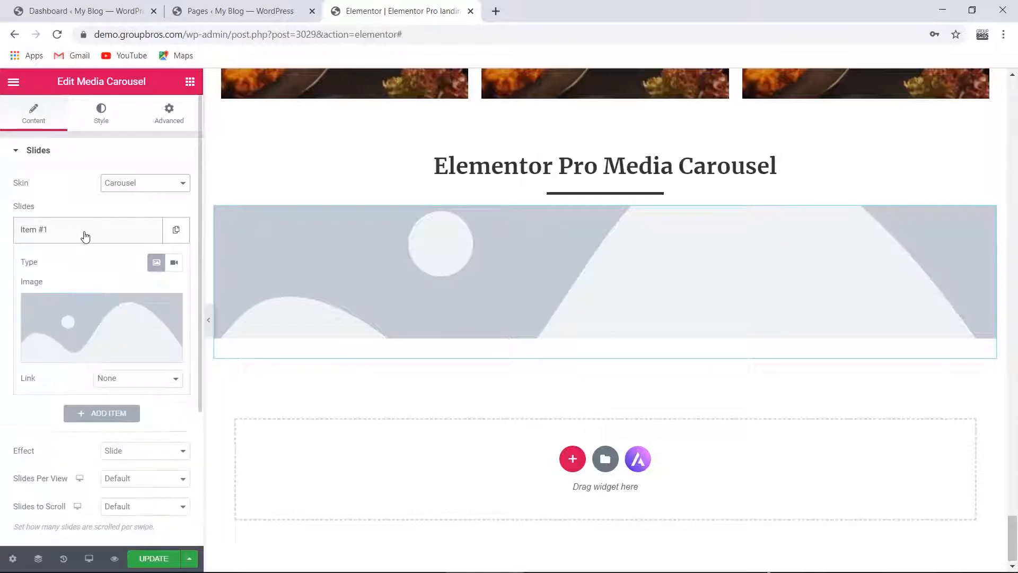
pyautogui.click(92, 331)
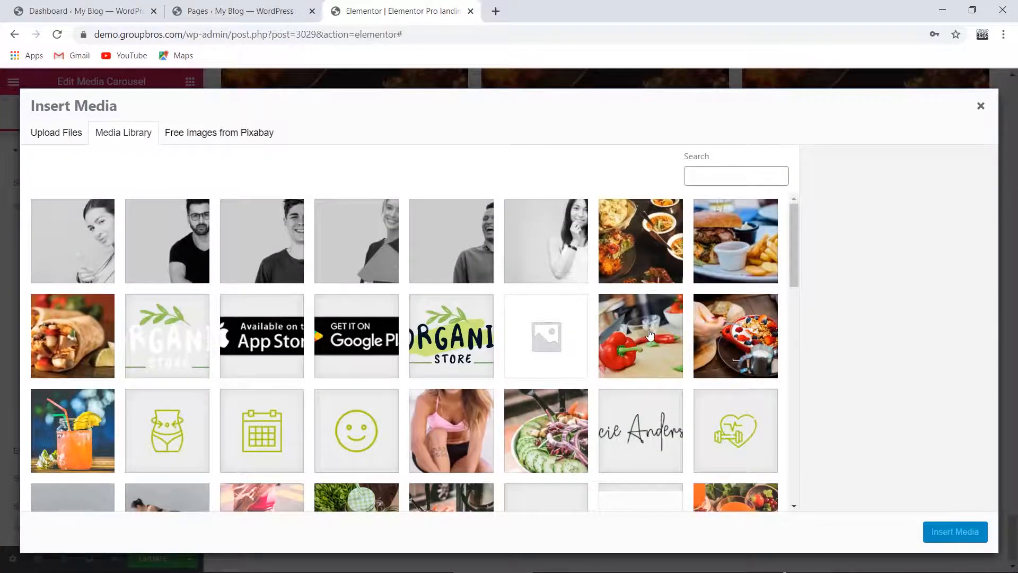
pyautogui.scroll(-7, 553, 469)
pyautogui.scroll(3, 455, 483)
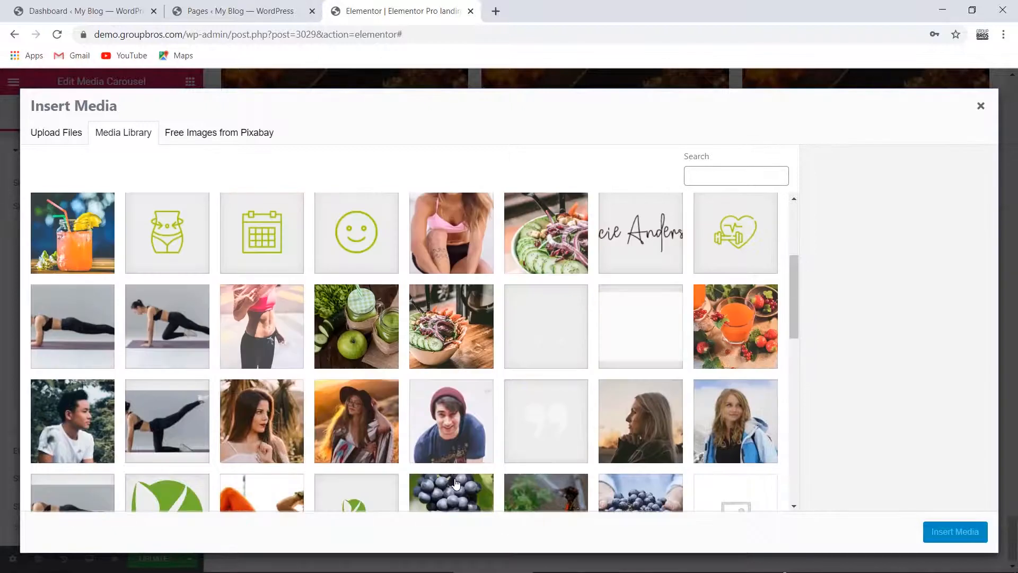
pyautogui.scroll(-7, 286, 387)
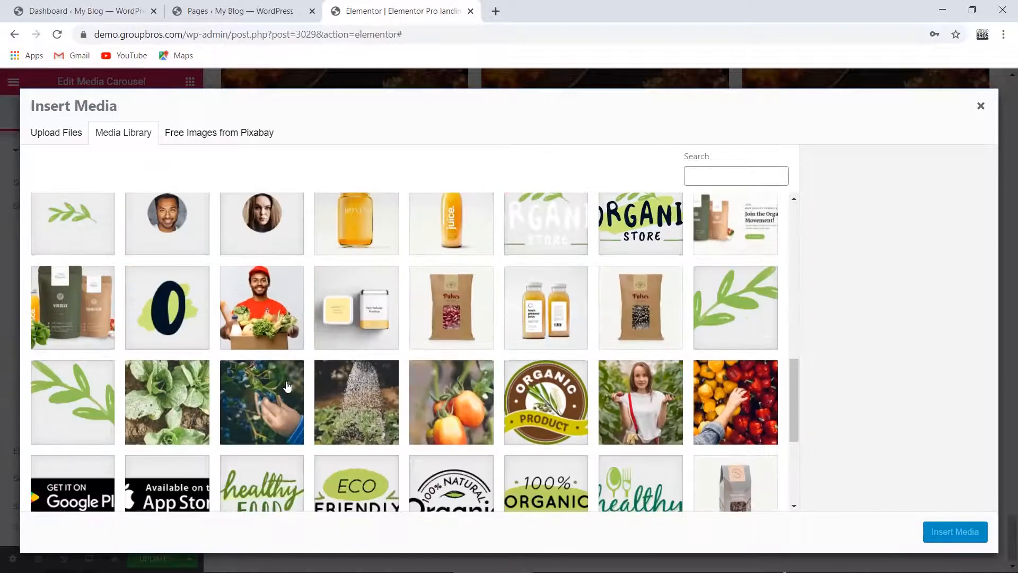
pyautogui.click(195, 410)
pyautogui.click(234, 420)
pyautogui.click(341, 421)
pyautogui.click(451, 422)
pyautogui.click(370, 420)
pyautogui.click(260, 418)
pyautogui.click(195, 416)
pyautogui.click(750, 418)
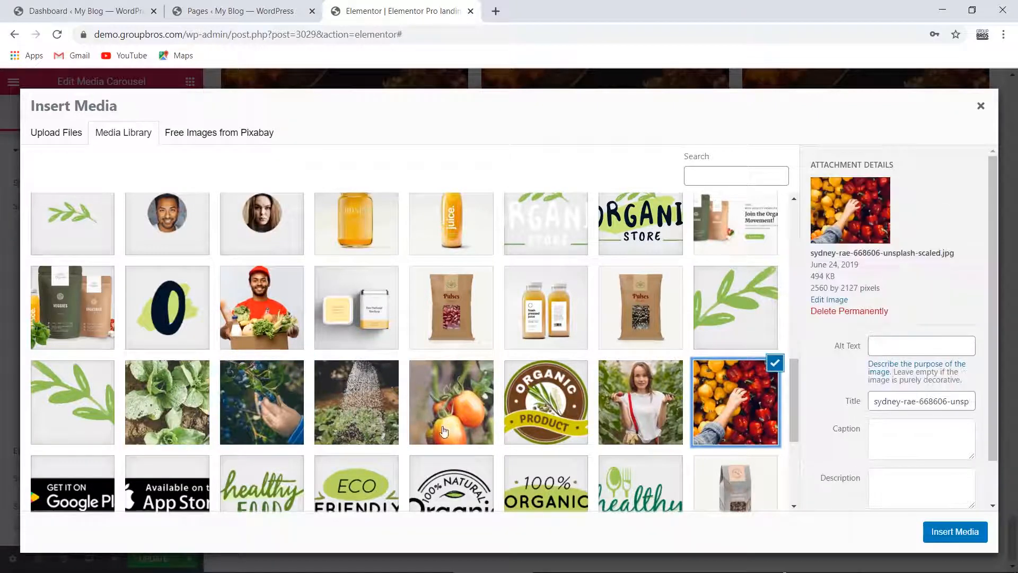
pyautogui.click(344, 427)
pyautogui.click(272, 427)
pyautogui.click(419, 424)
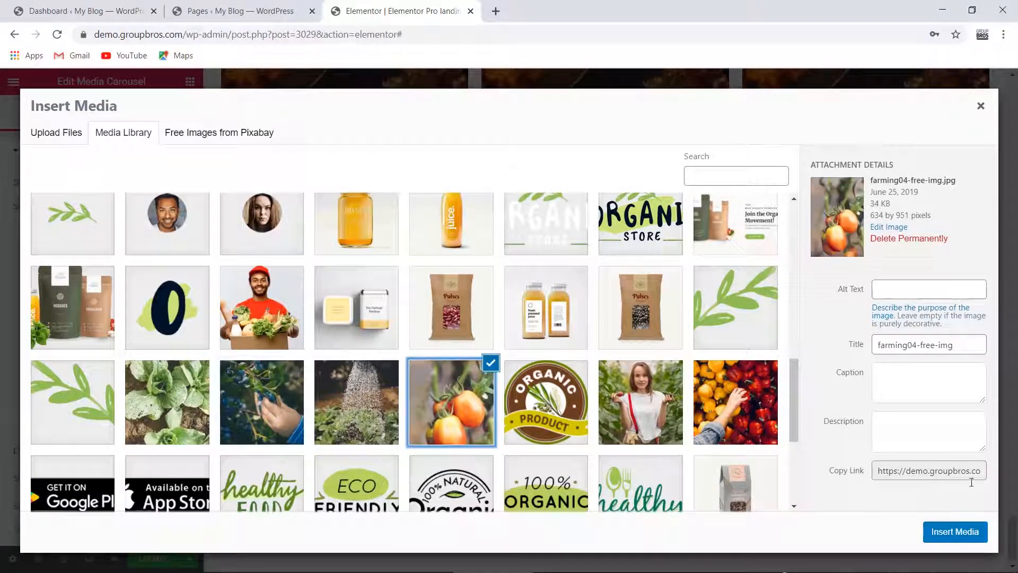
pyautogui.click(965, 533)
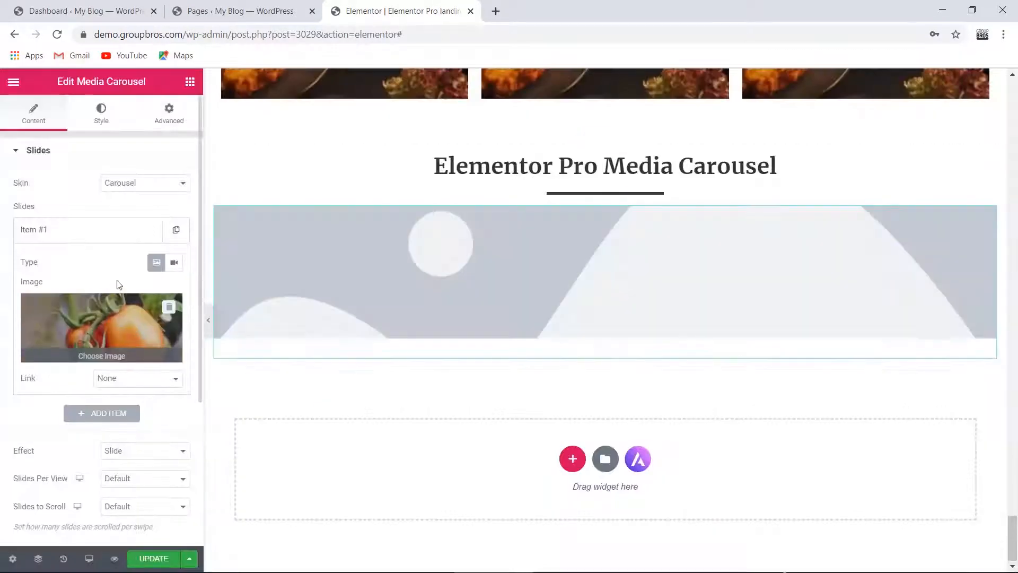
pyautogui.click(78, 232)
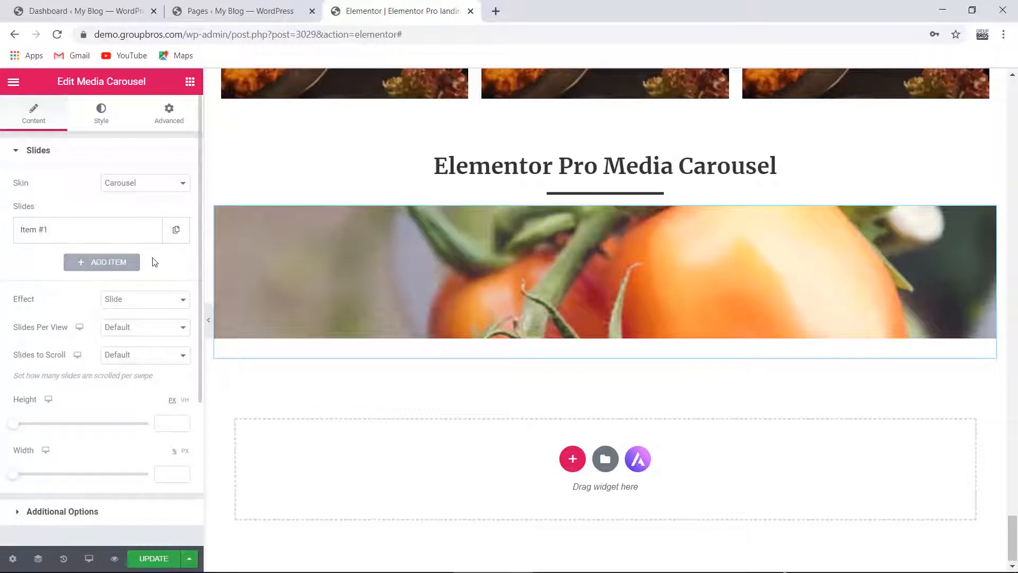
# Duplicate the first slide and replace the copy's image with farming01-free-img.jpg from the media library.
pyautogui.click(176, 230)
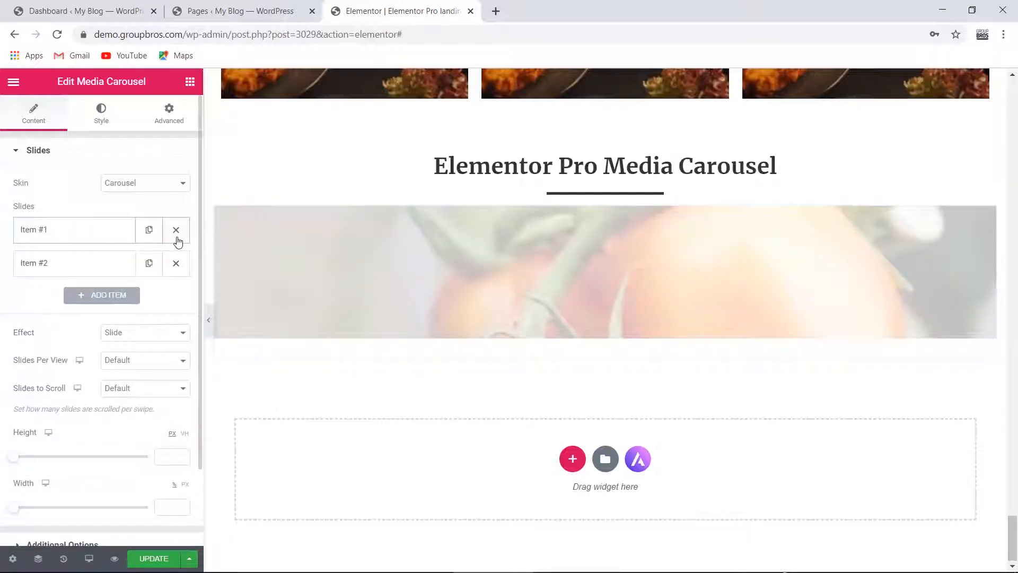
pyautogui.click(95, 271)
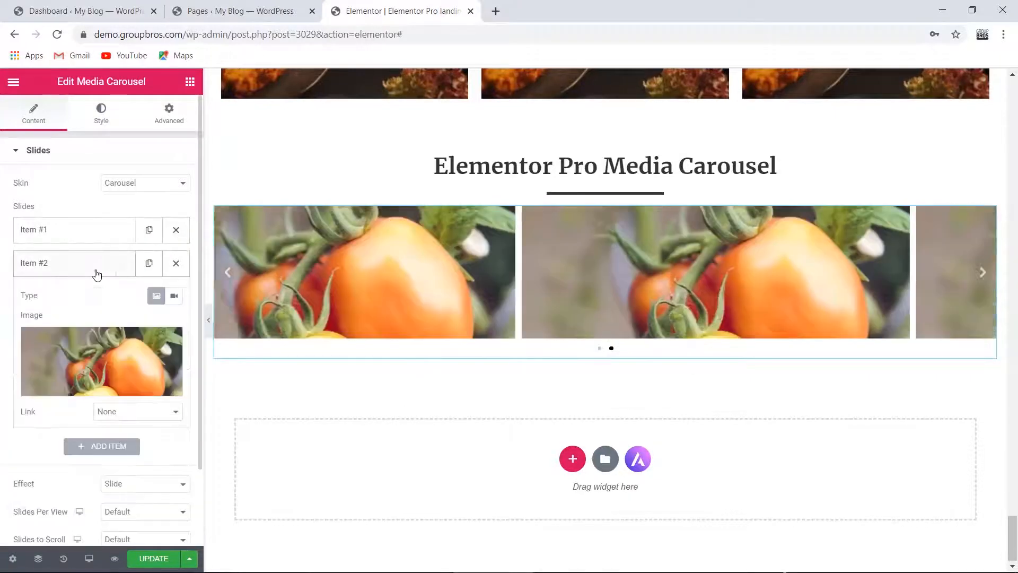
pyautogui.click(120, 358)
pyautogui.scroll(-4, 334, 409)
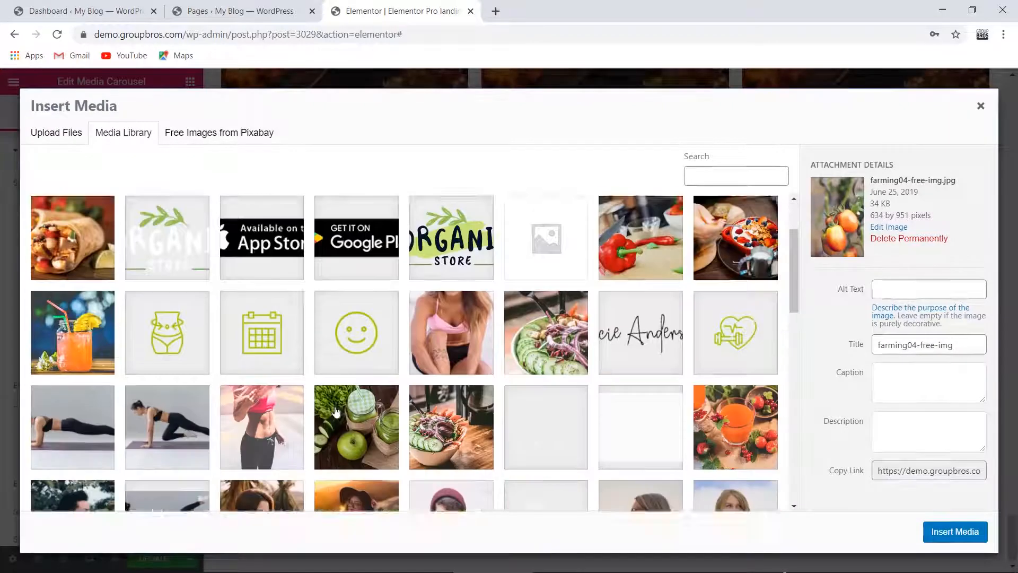
pyautogui.click(359, 340)
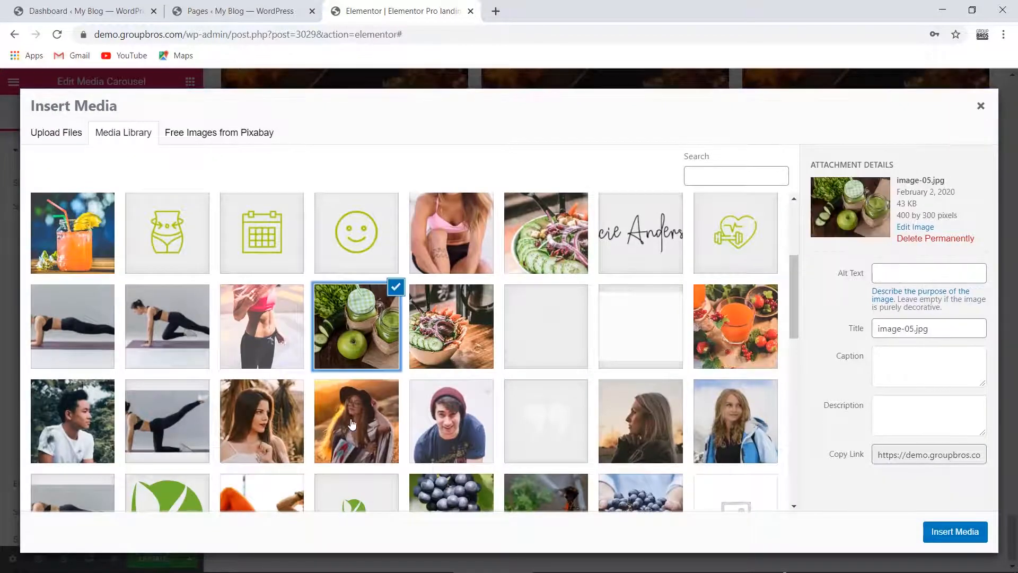
pyautogui.scroll(-4, 345, 364)
pyautogui.scroll(4, 354, 366)
pyautogui.scroll(-10, 464, 358)
pyautogui.scroll(4, 389, 409)
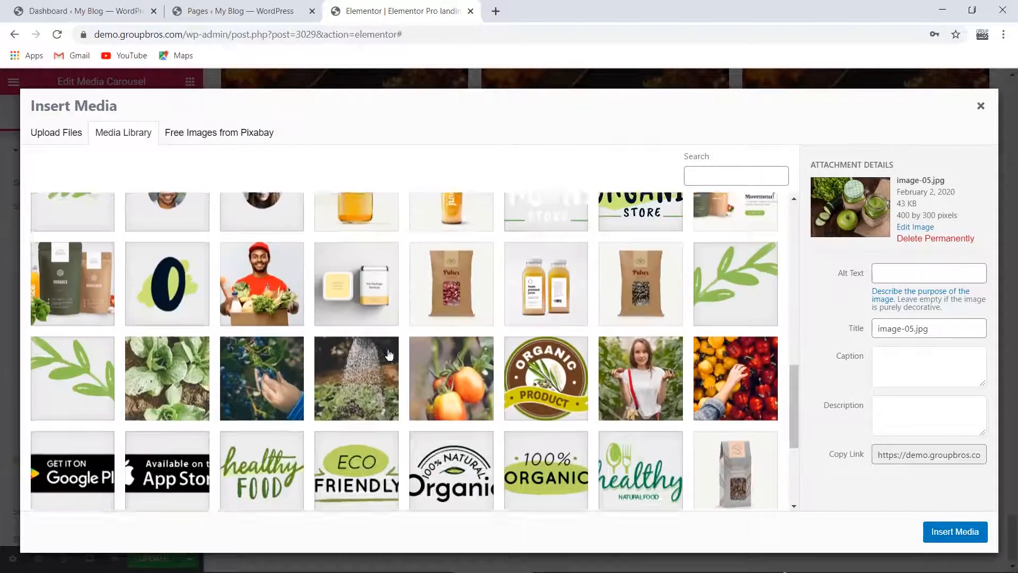
pyautogui.click(388, 408)
pyautogui.click(953, 532)
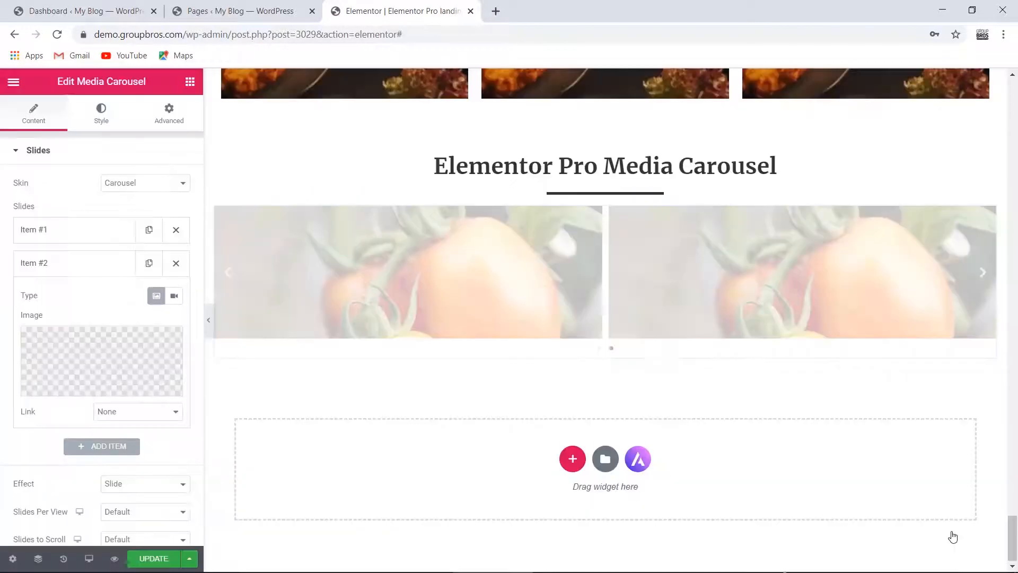
pyautogui.click(94, 270)
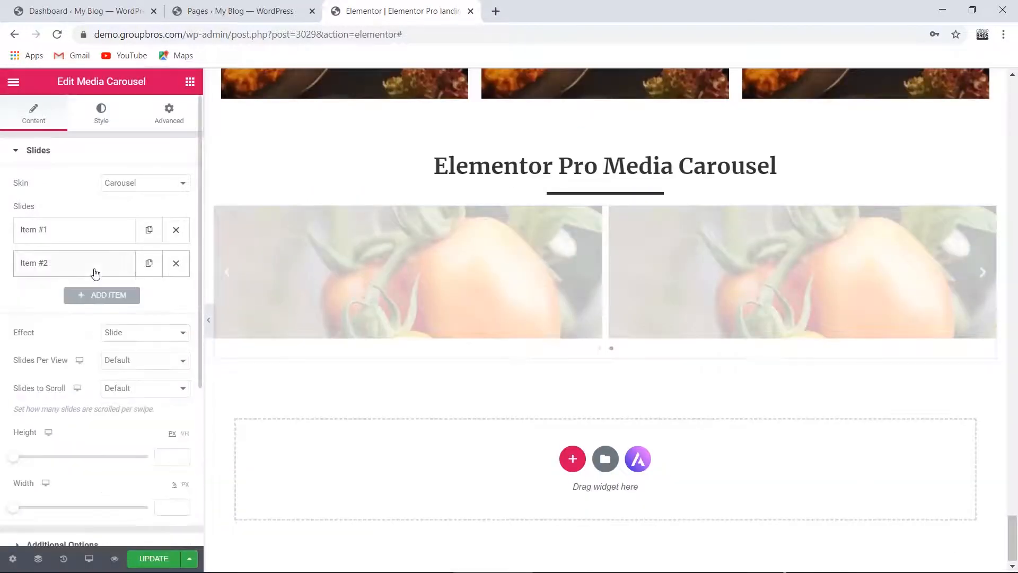
# Duplicate the second slide and replace the copy's image with farming02-free-img.jpg.
pyautogui.click(149, 263)
pyautogui.click(106, 302)
pyautogui.click(120, 405)
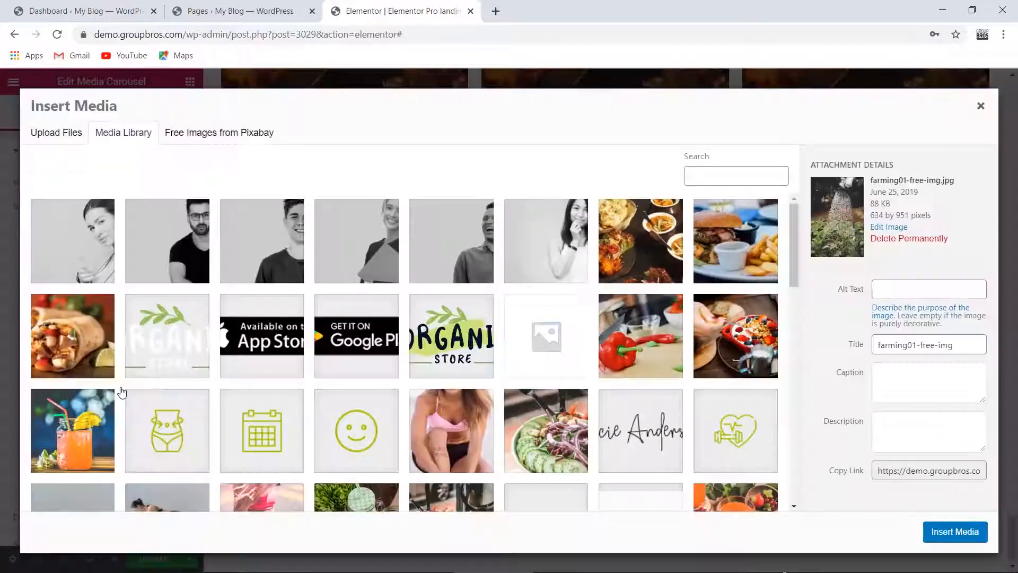
pyautogui.scroll(-10, 320, 403)
pyautogui.click(284, 402)
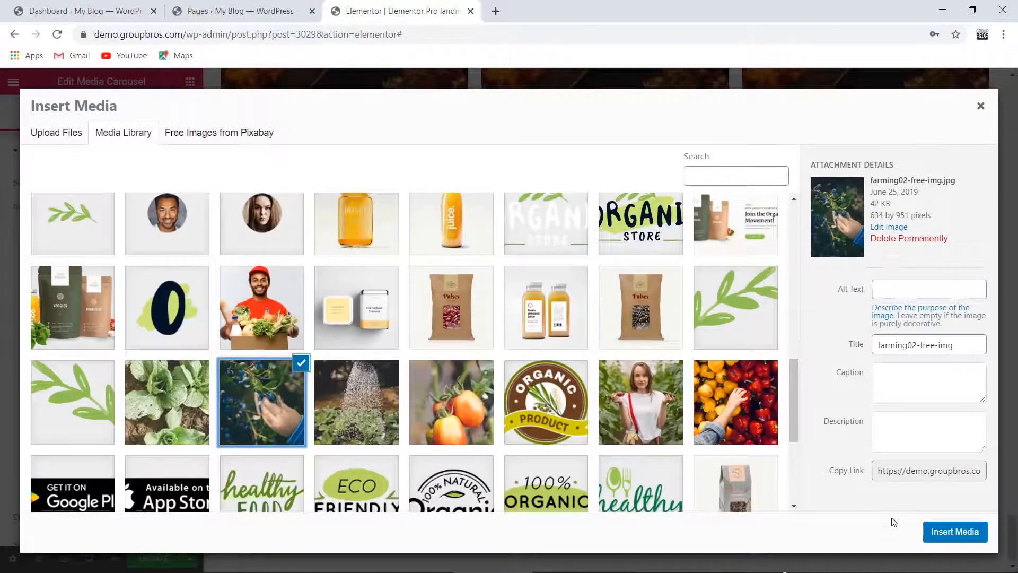
pyautogui.click(945, 536)
pyautogui.click(97, 307)
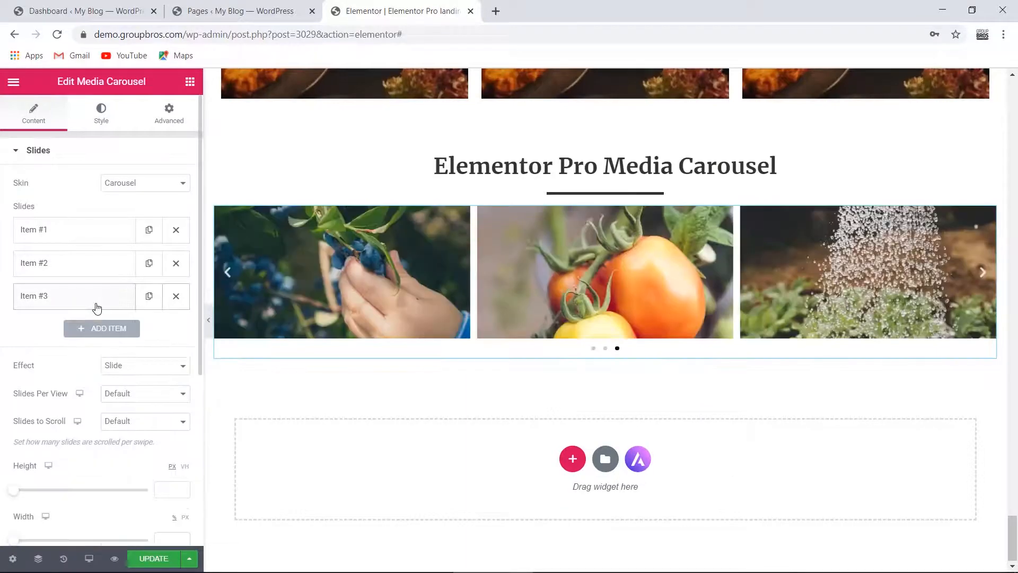
# Duplicate the third slide and set the fourth slide's image to farming03-free-img.jpg.
pyautogui.click(151, 300)
pyautogui.click(104, 334)
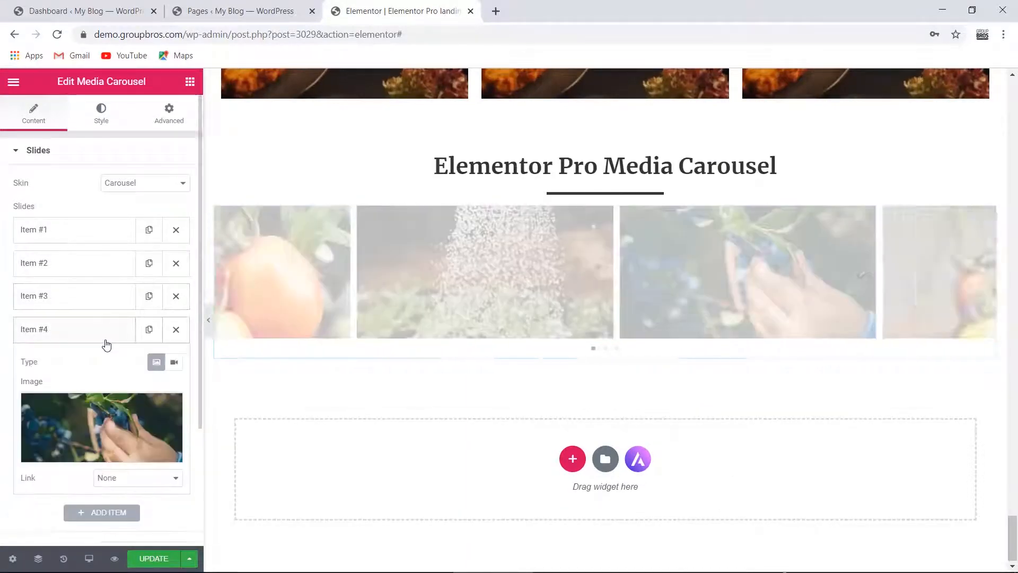
pyautogui.click(136, 421)
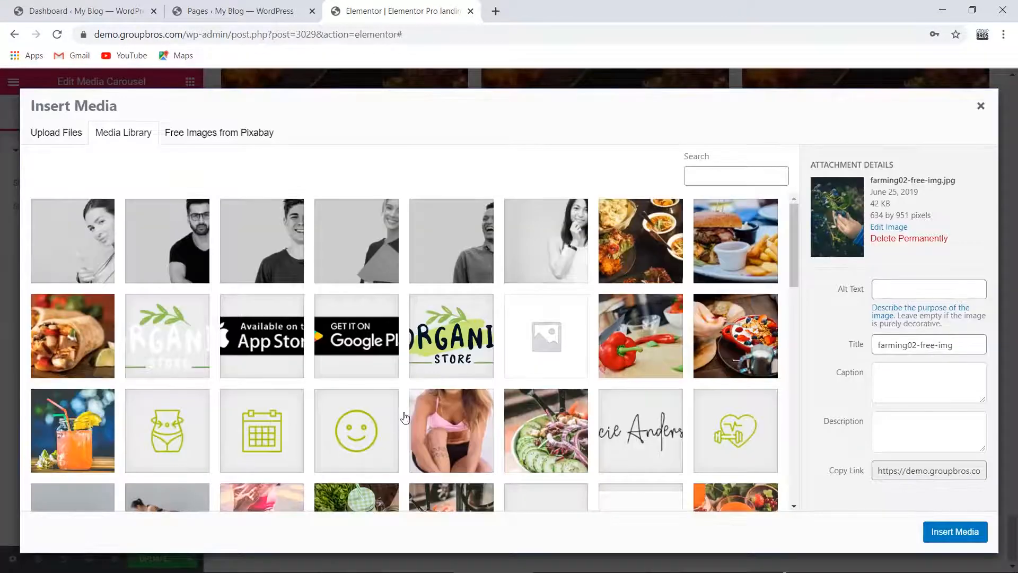
pyautogui.scroll(-4, 406, 417)
pyautogui.scroll(-4, 393, 391)
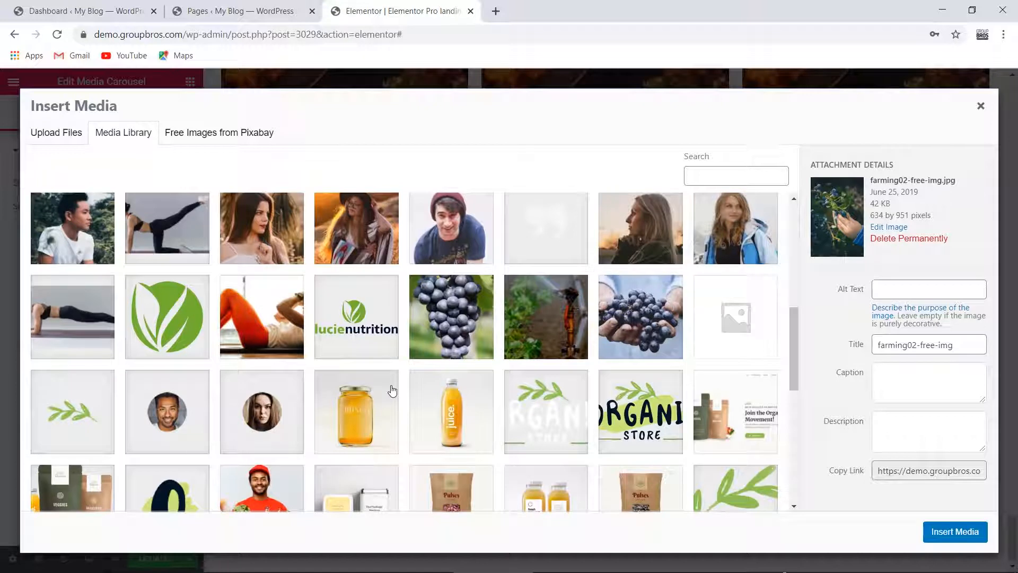
pyautogui.scroll(-4, 392, 391)
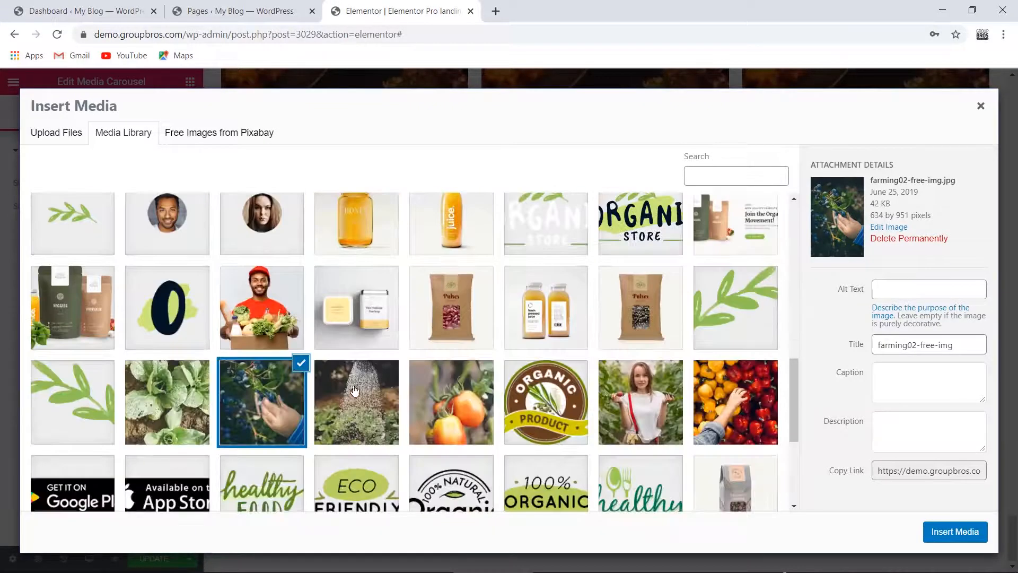
pyautogui.click(158, 408)
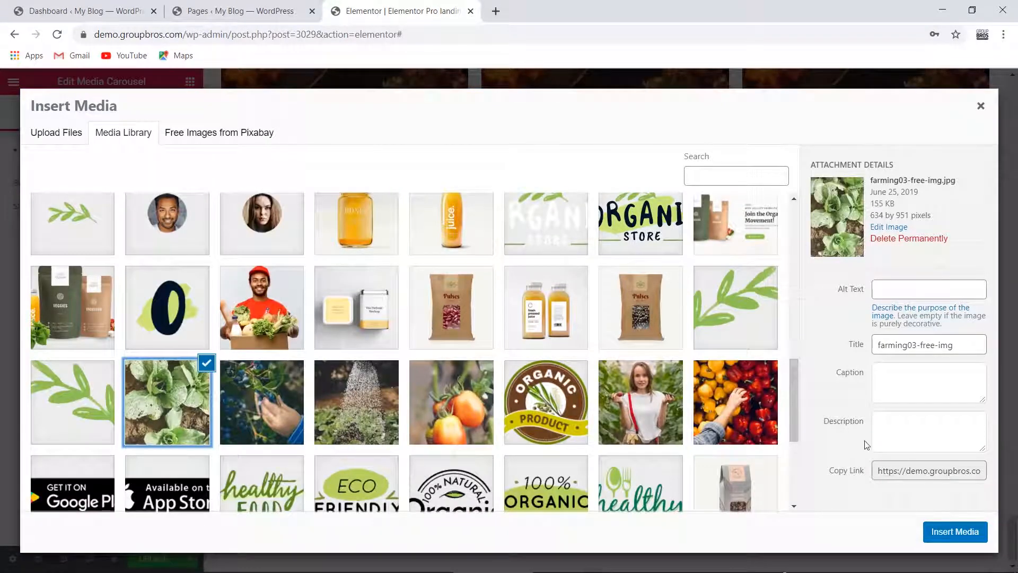
pyautogui.click(940, 533)
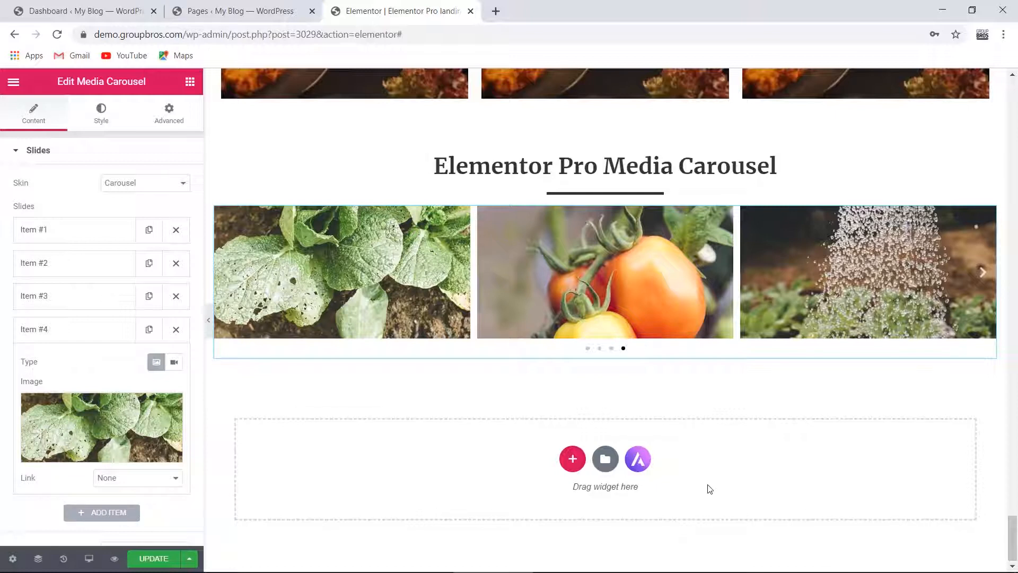
pyautogui.click(66, 340)
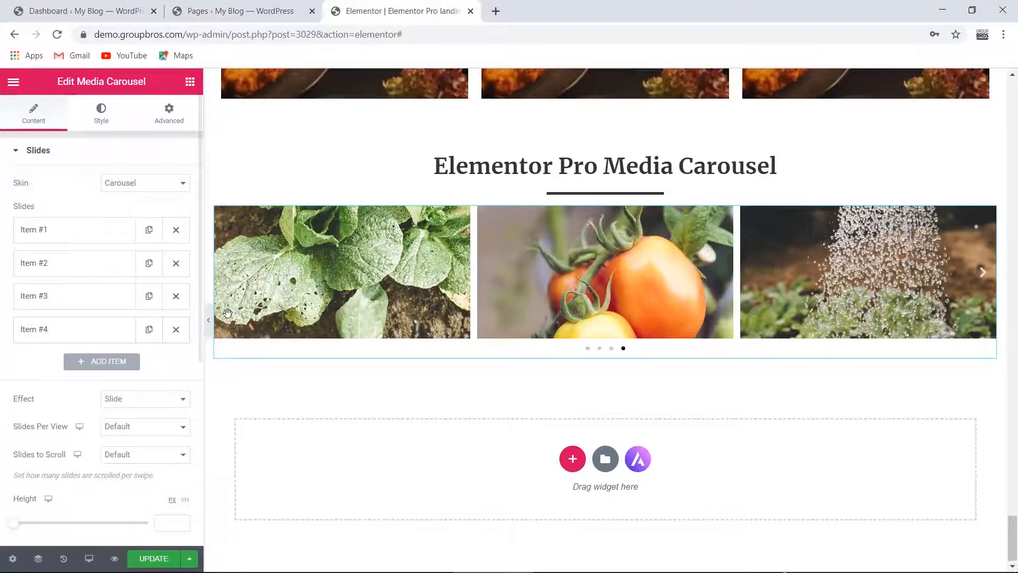
# Preview the media carousel and its heading at full page width and return to the widget settings.
pyautogui.click(208, 320)
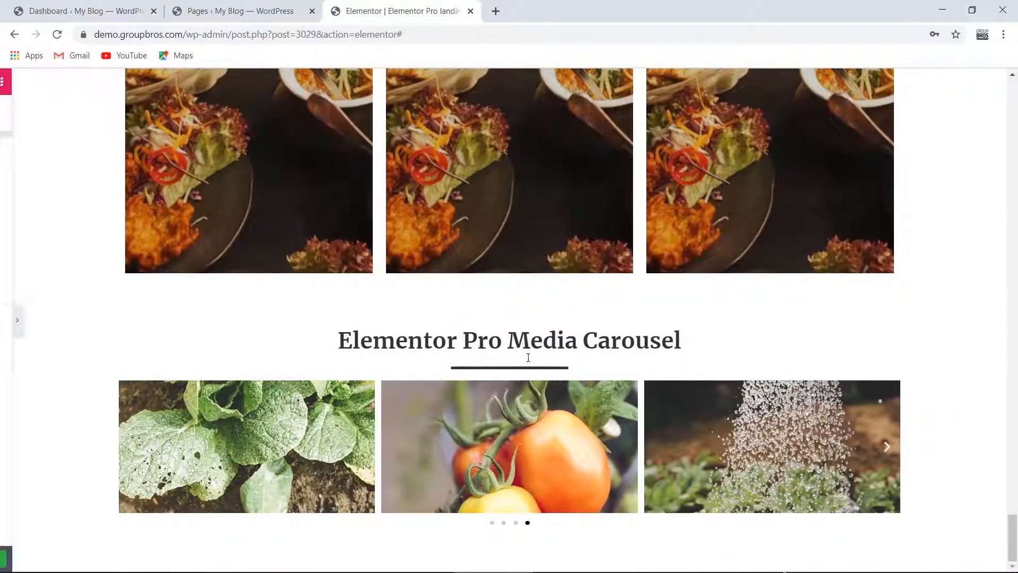
pyautogui.moveTo(333, 341); pyautogui.dragTo(678, 347)
pyautogui.click(678, 347)
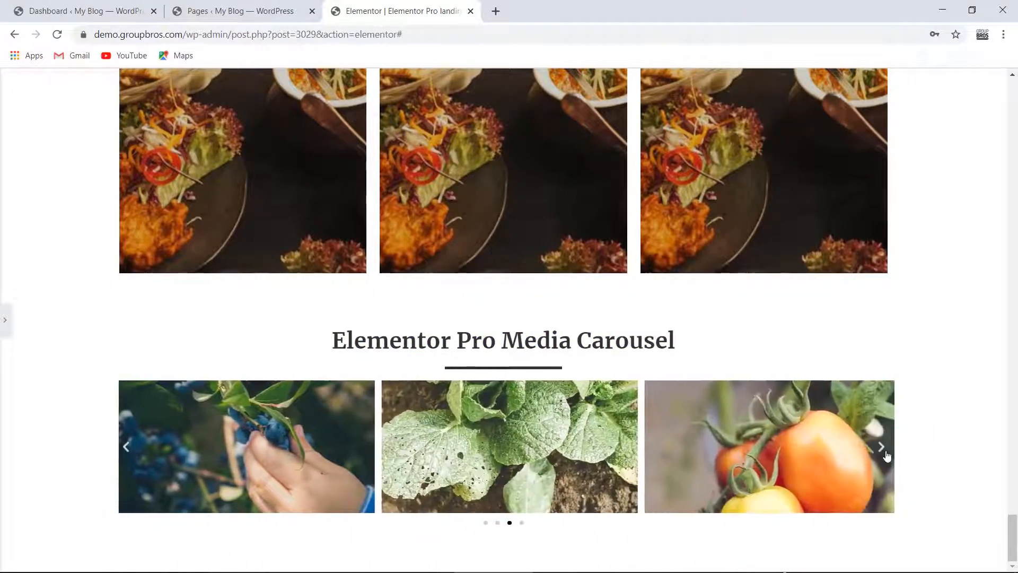
pyautogui.click(5, 319)
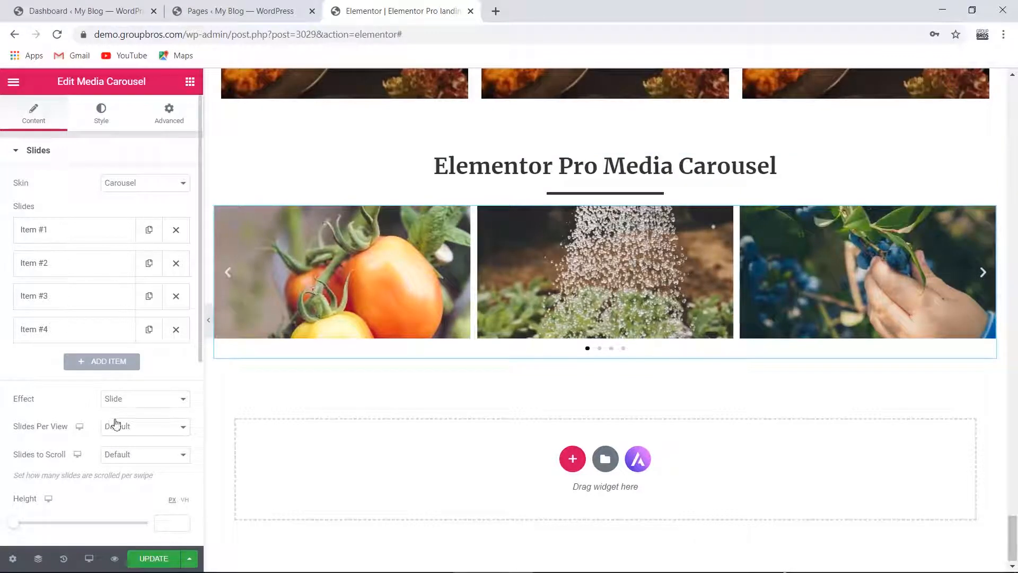
# Set the carousel's transition effect to Fade and preview it by stepping through the slides.
pyautogui.scroll(-3, 69, 387)
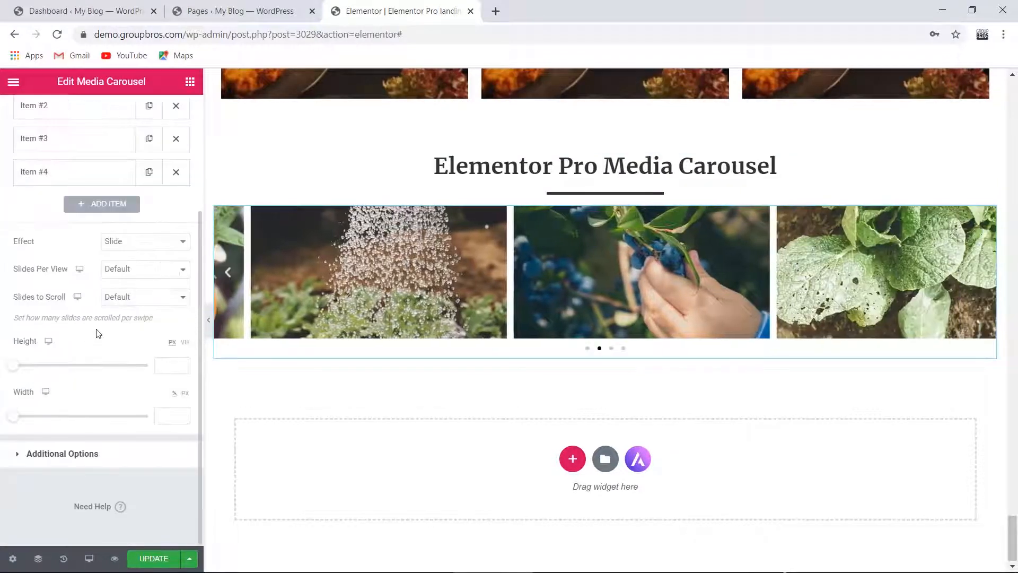
pyautogui.scroll(3, 131, 295)
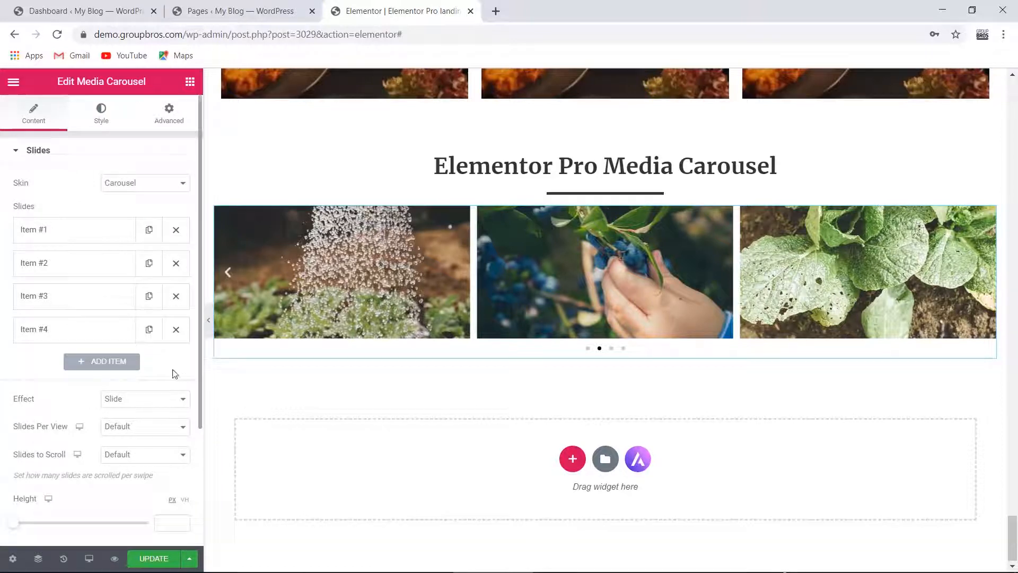
pyautogui.click(115, 400)
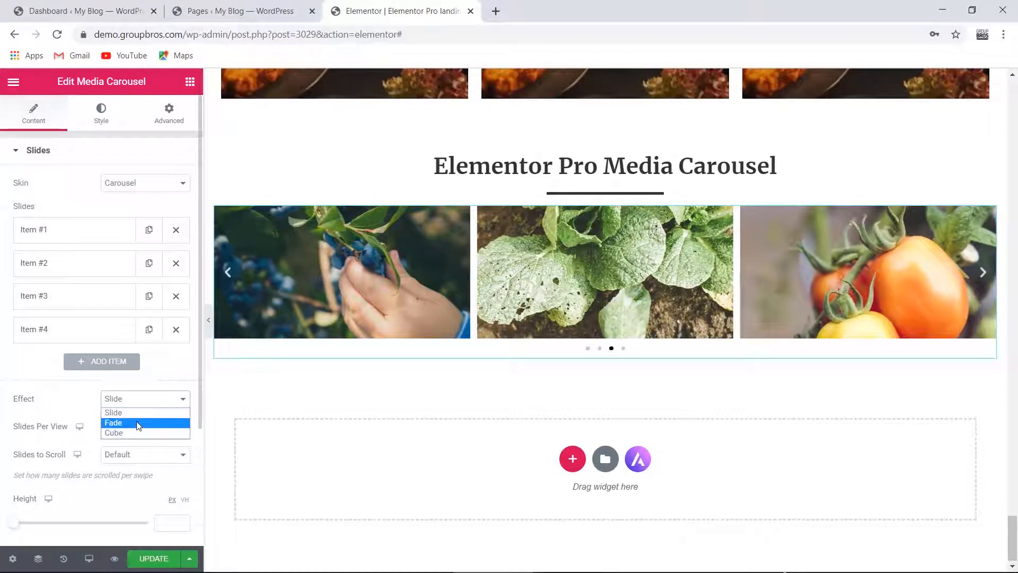
pyautogui.click(137, 423)
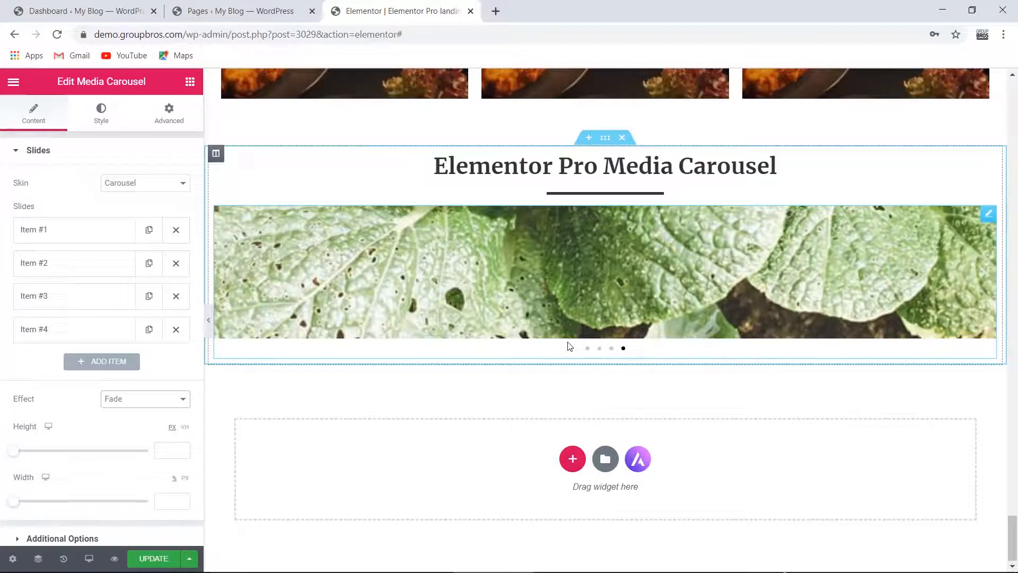
pyautogui.click(600, 349)
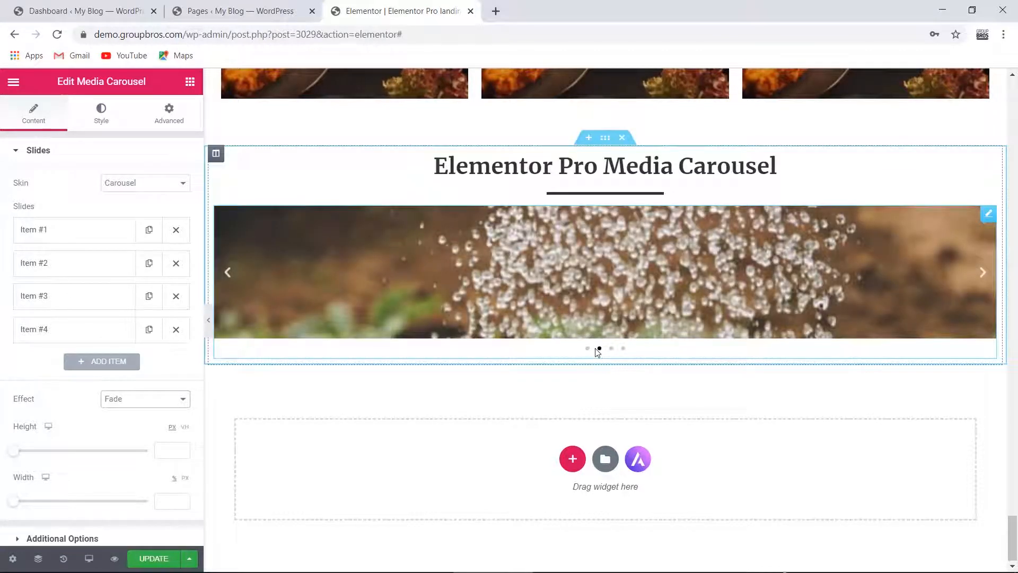
pyautogui.click(984, 273)
pyautogui.click(985, 274)
pyautogui.click(984, 273)
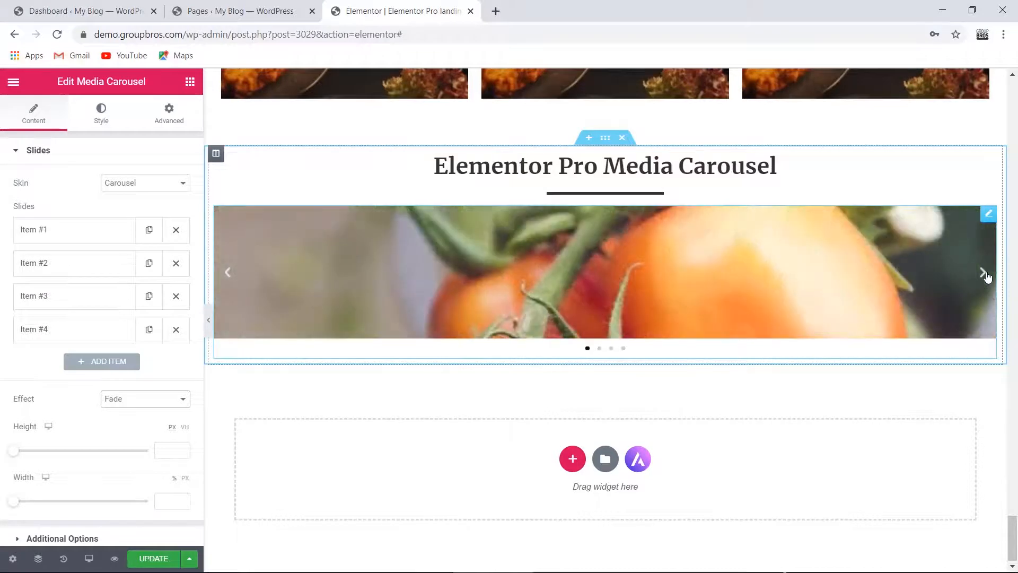
# Set the carousel's transition effect to Cube and preview it by moving between the slides.
pyautogui.click(984, 274)
pyautogui.click(145, 402)
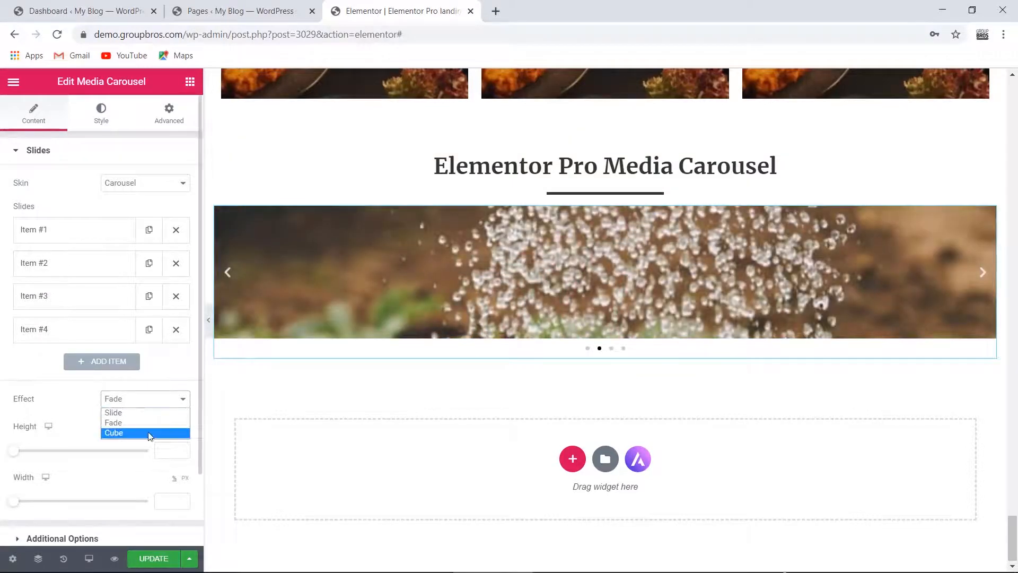
pyautogui.click(149, 433)
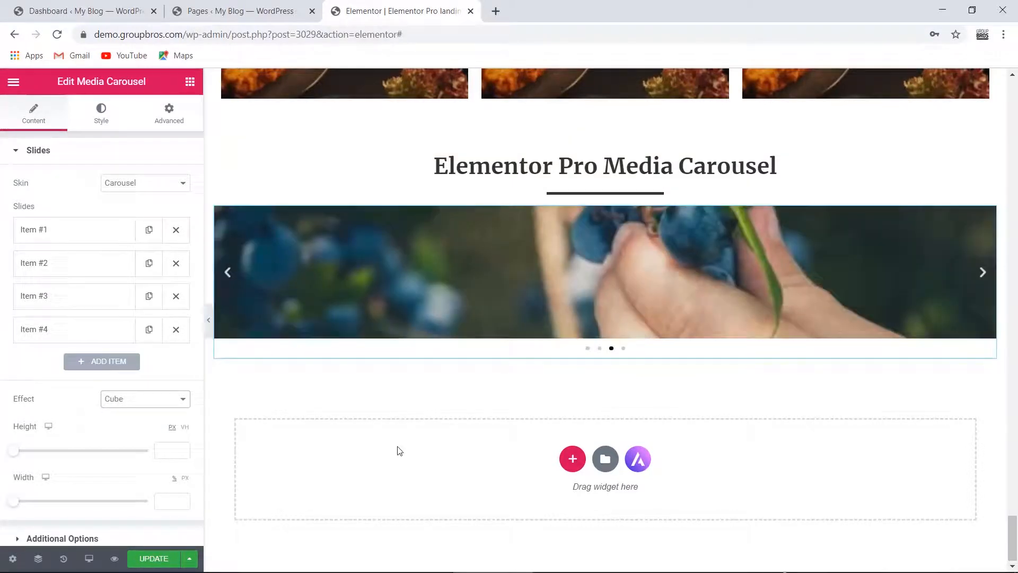
pyautogui.click(612, 349)
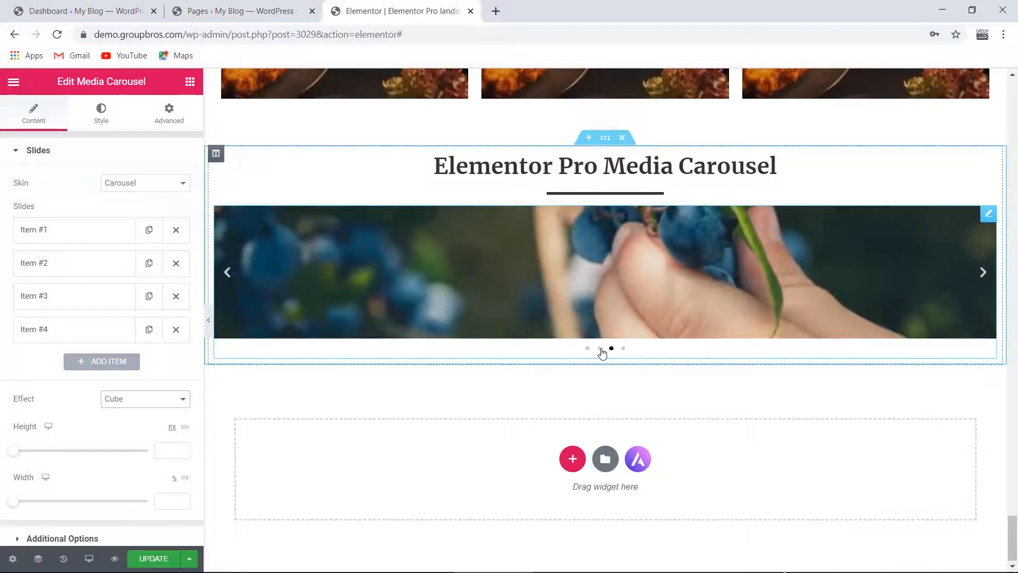
pyautogui.click(600, 349)
pyautogui.click(588, 349)
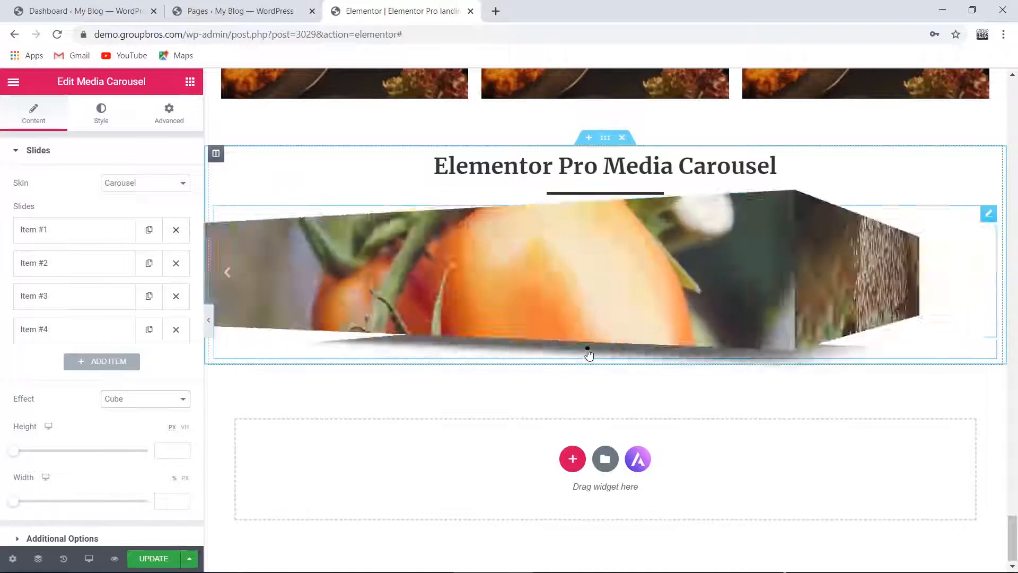
# Set the carousel's height to 433 px and its transition effect to Slide.
pyautogui.scroll(-2, 59, 317)
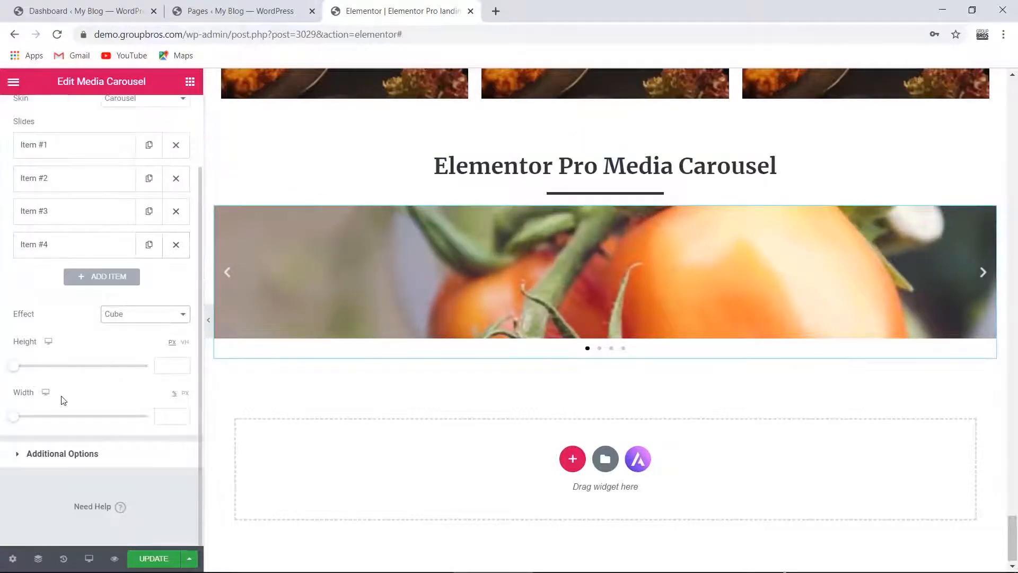
pyautogui.moveTo(11, 370); pyautogui.dragTo(62, 368)
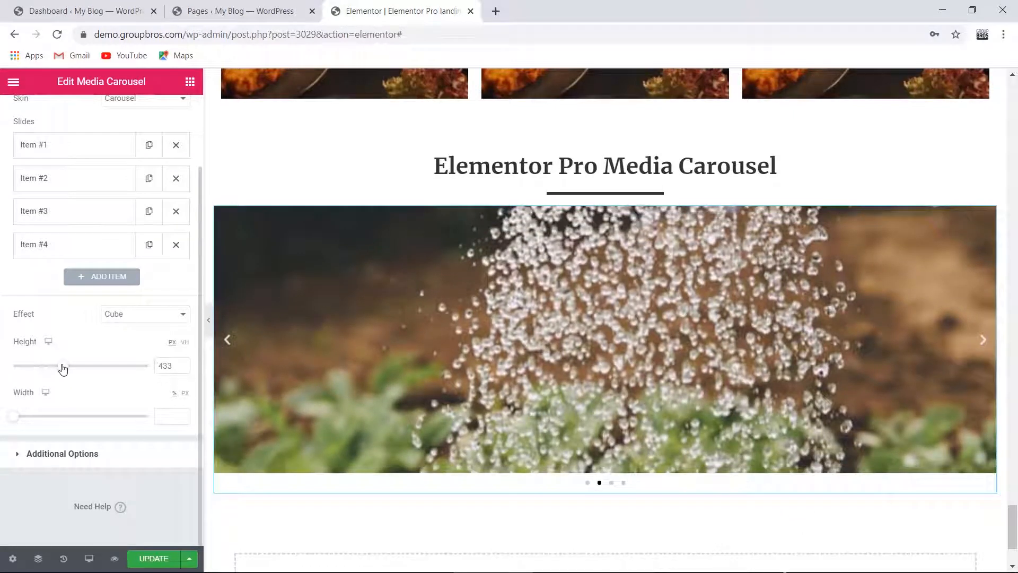
pyautogui.click(126, 319)
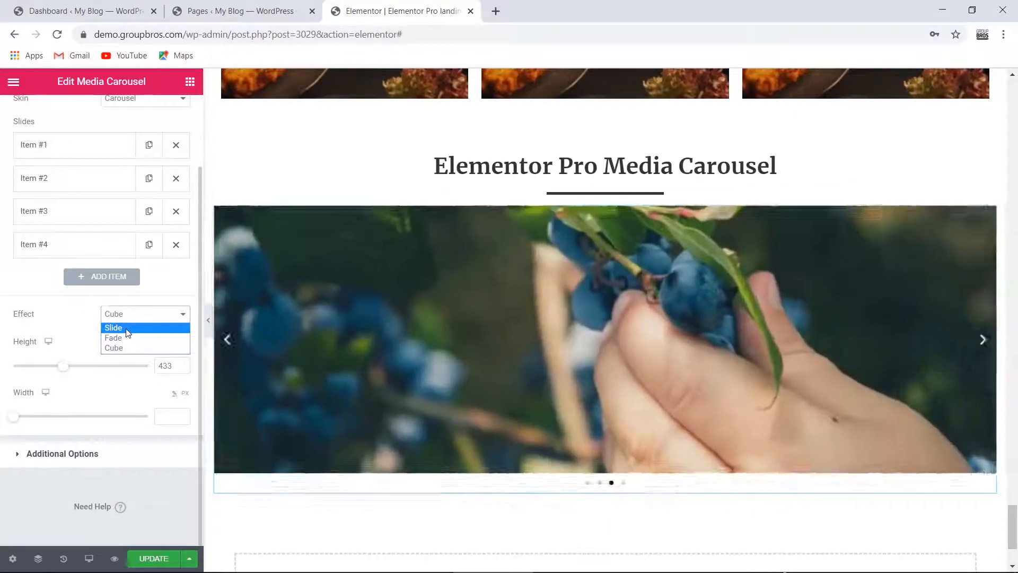
pyautogui.click(126, 329)
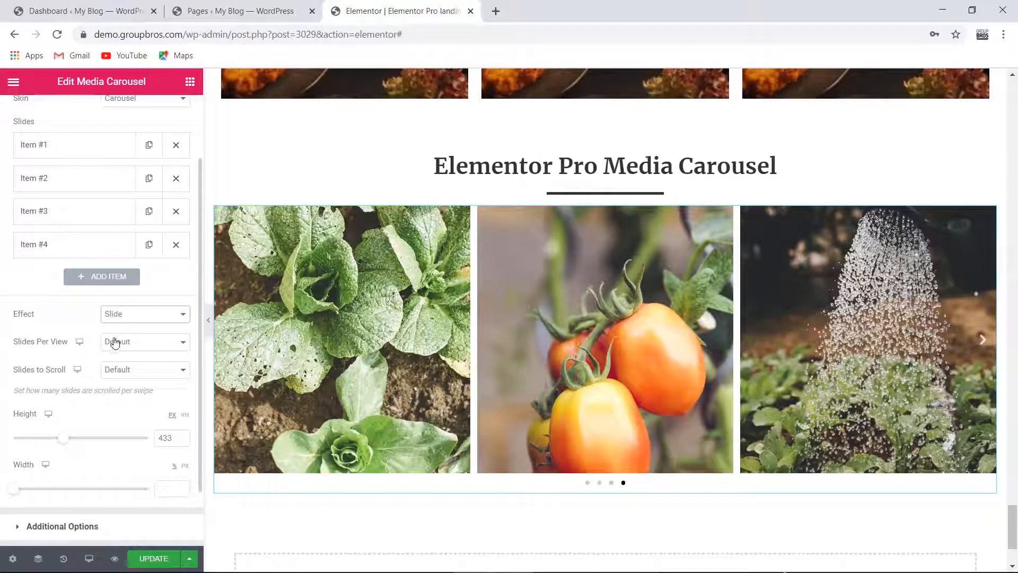
# Set the carousel to show 4 slides per view.
pyautogui.click(125, 348)
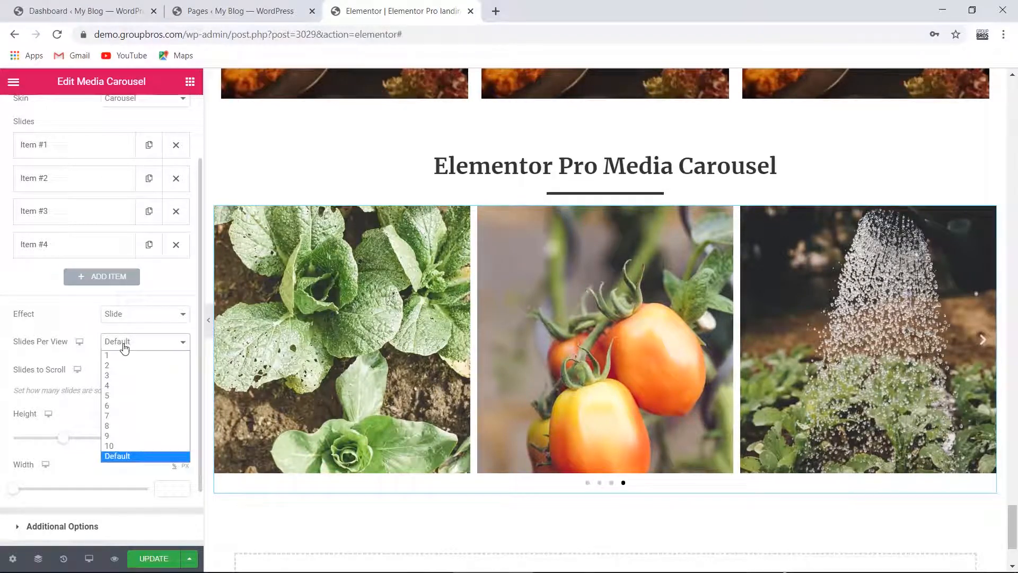
pyautogui.click(125, 348)
pyautogui.click(123, 343)
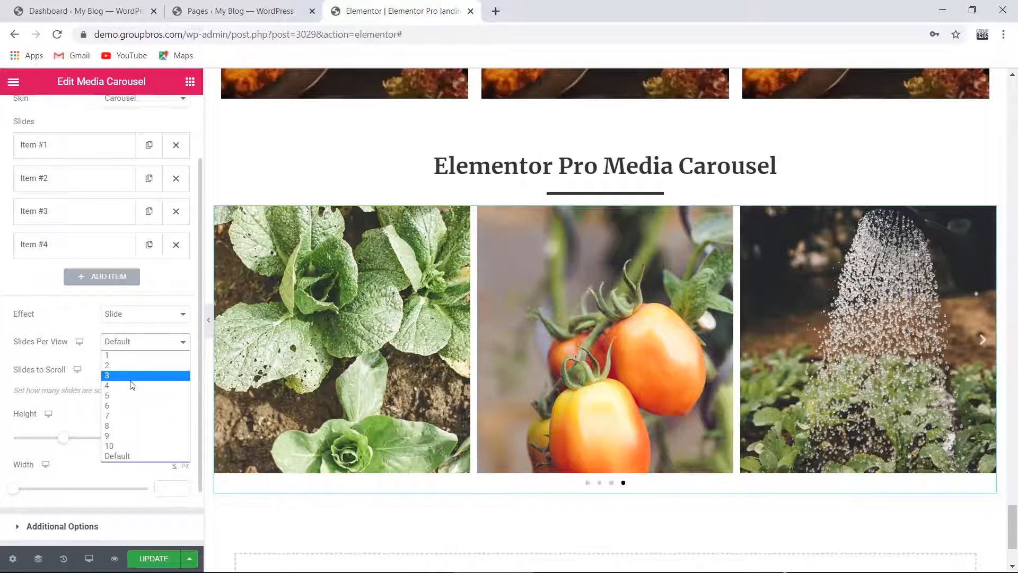
pyautogui.click(131, 385)
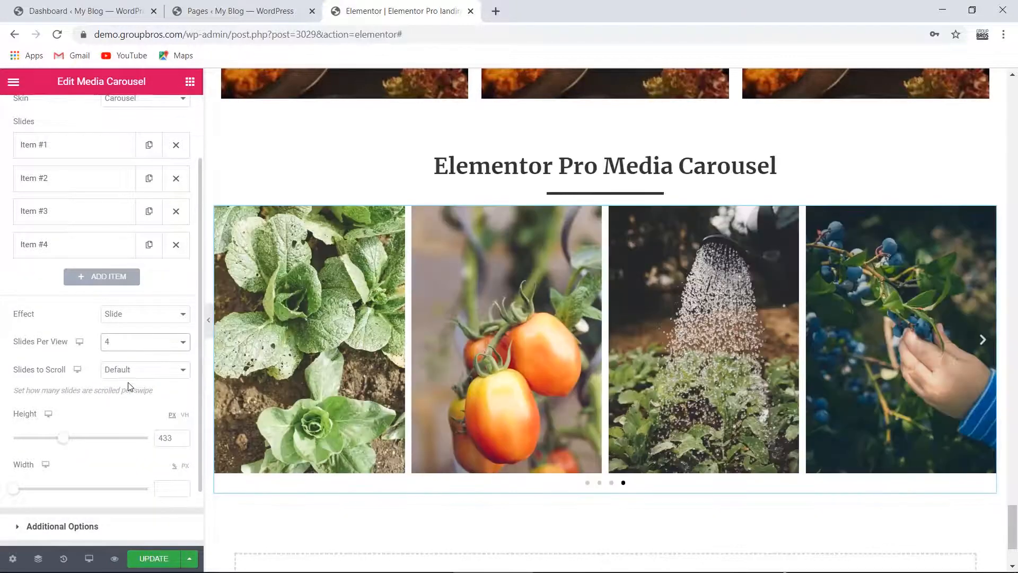
pyautogui.click(147, 343)
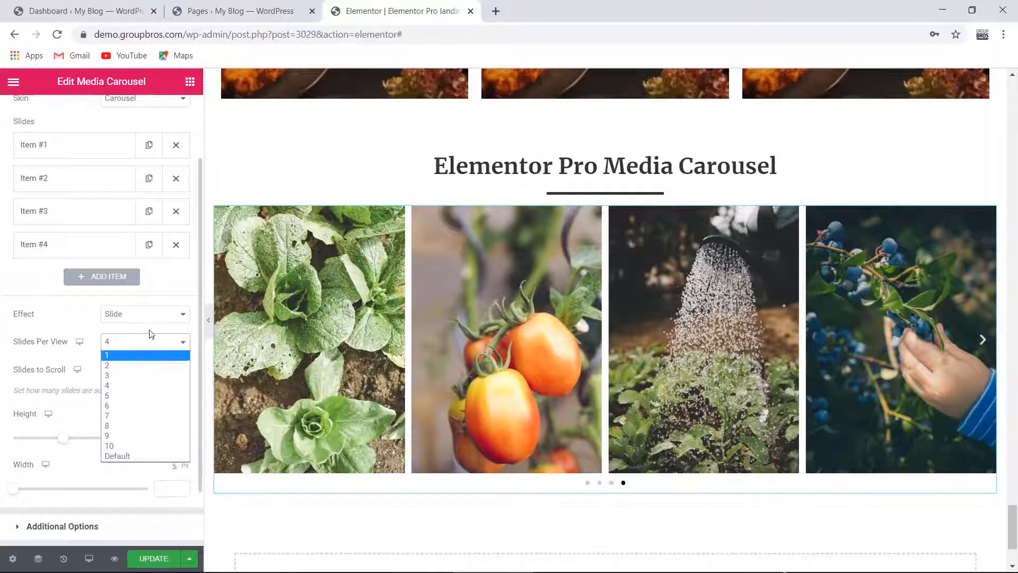
pyautogui.click(151, 334)
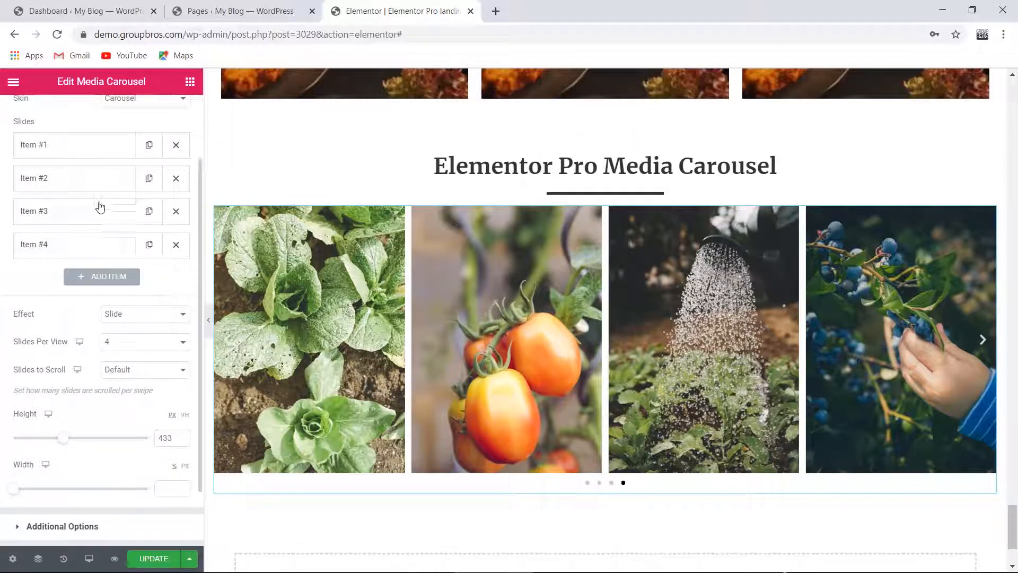
# Duplicate the watering image slide twice and reorder the slides so both copies follow the blueberry slide.
pyautogui.click(149, 208)
pyautogui.click(148, 244)
pyautogui.moveTo(110, 251); pyautogui.dragTo(113, 294)
pyautogui.moveTo(114, 217); pyautogui.dragTo(118, 241)
# Set the slides per view to 6 and preview the carousel at full page width.
pyautogui.click(140, 407)
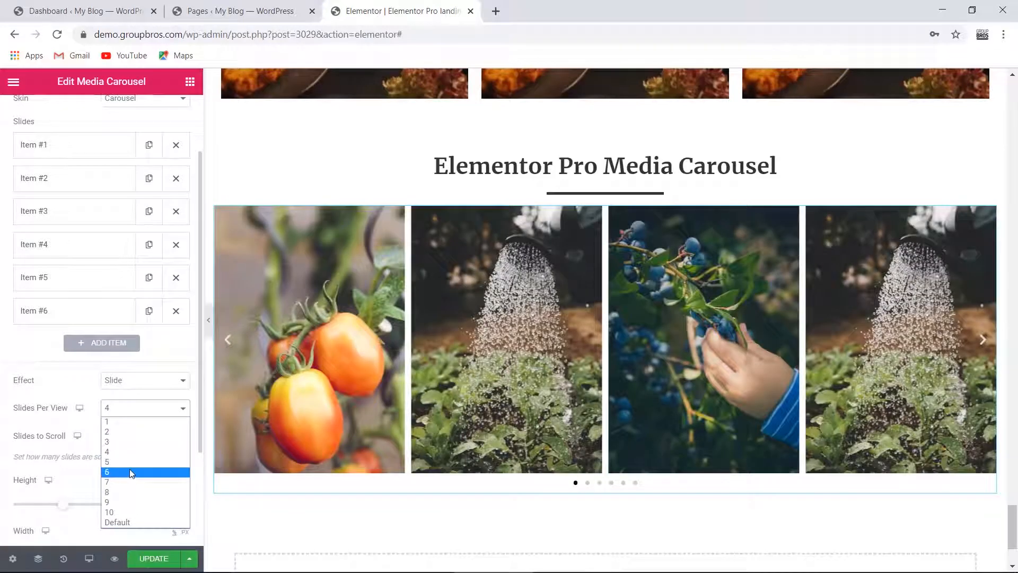
pyautogui.click(132, 472)
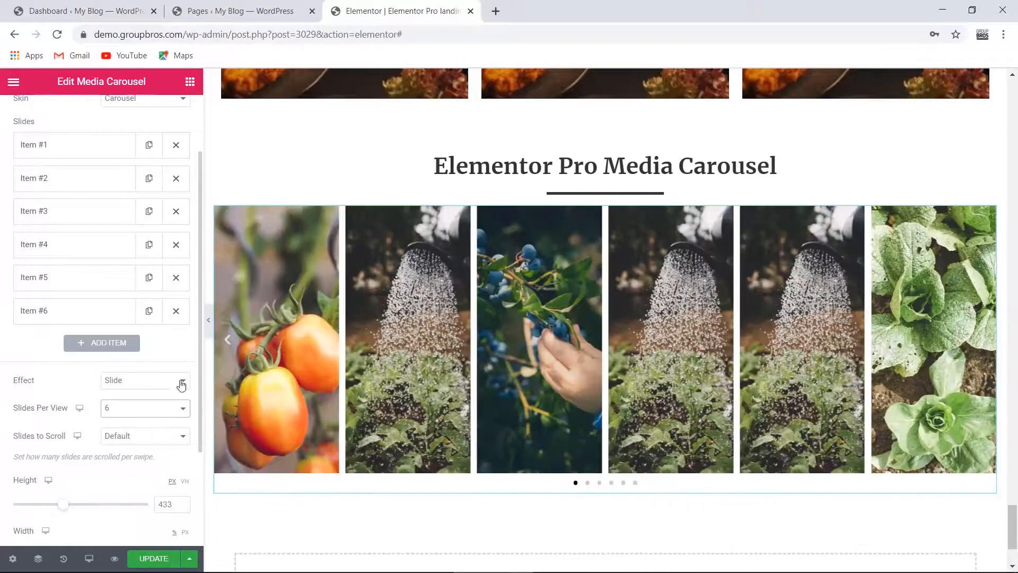
pyautogui.click(208, 320)
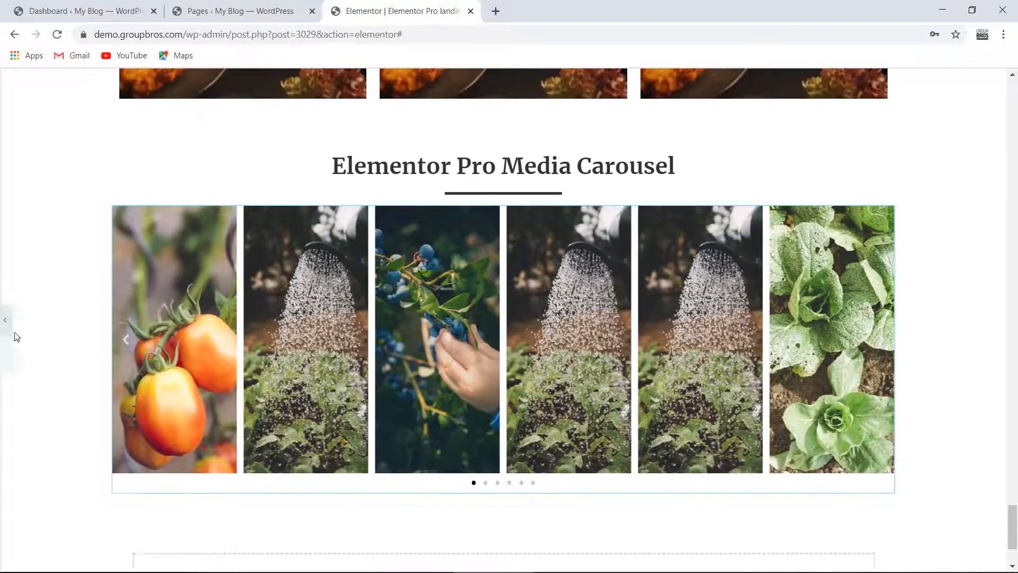
pyautogui.click(5, 320)
# Replace the sixth slide with a duplicate of the fifth slide and set the slides per view to 4.
pyautogui.click(177, 311)
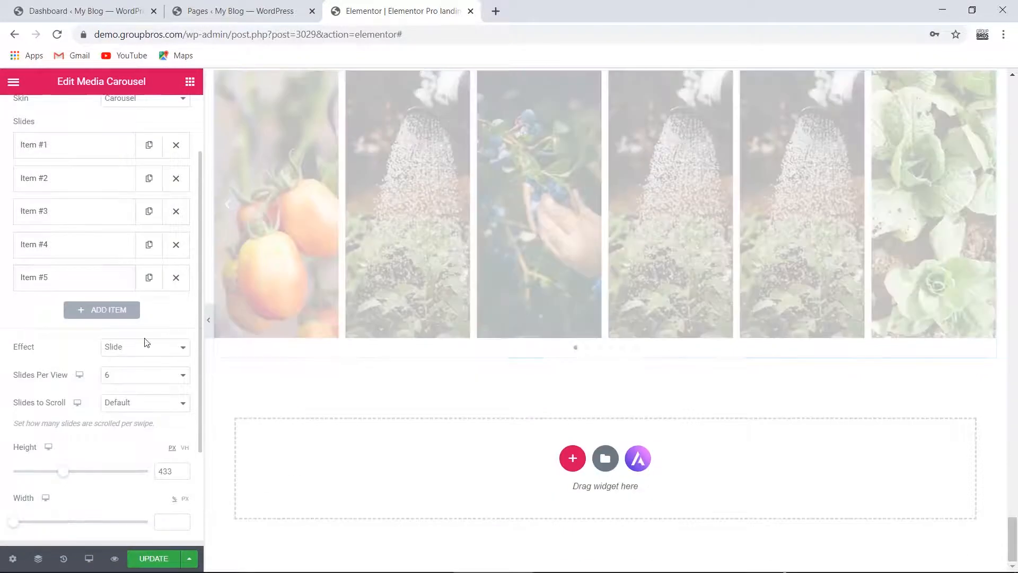
pyautogui.click(149, 277)
pyautogui.click(143, 410)
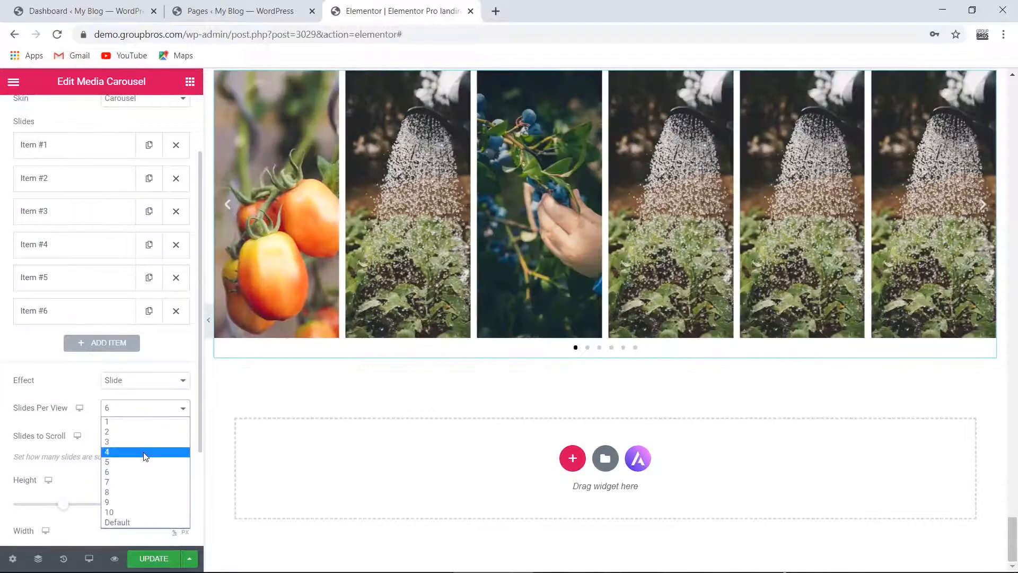
pyautogui.click(144, 453)
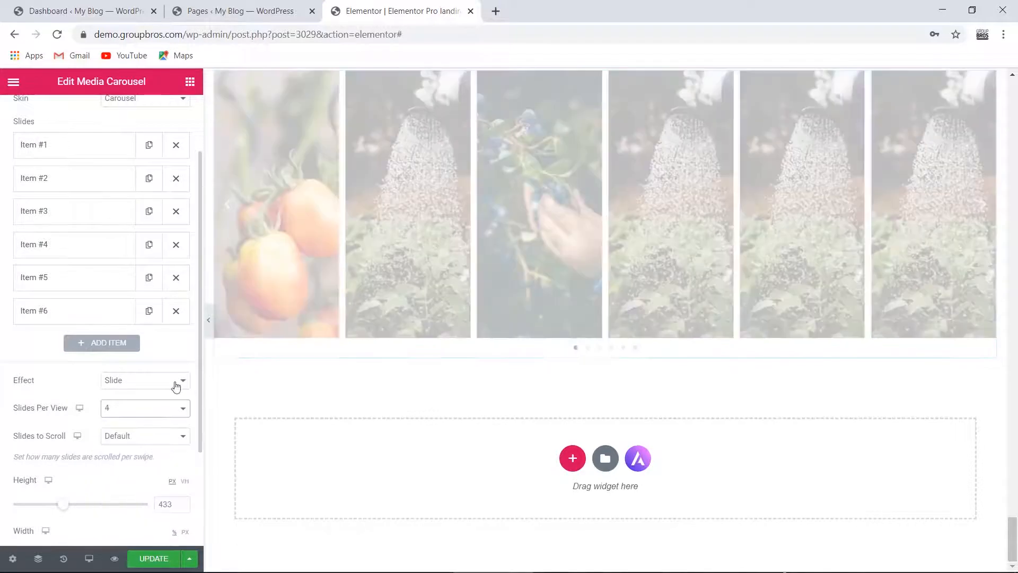
# Try the Fade effect by stepping through the slides and switch the effect back to Slide.
pyautogui.scroll(2, 133, 316)
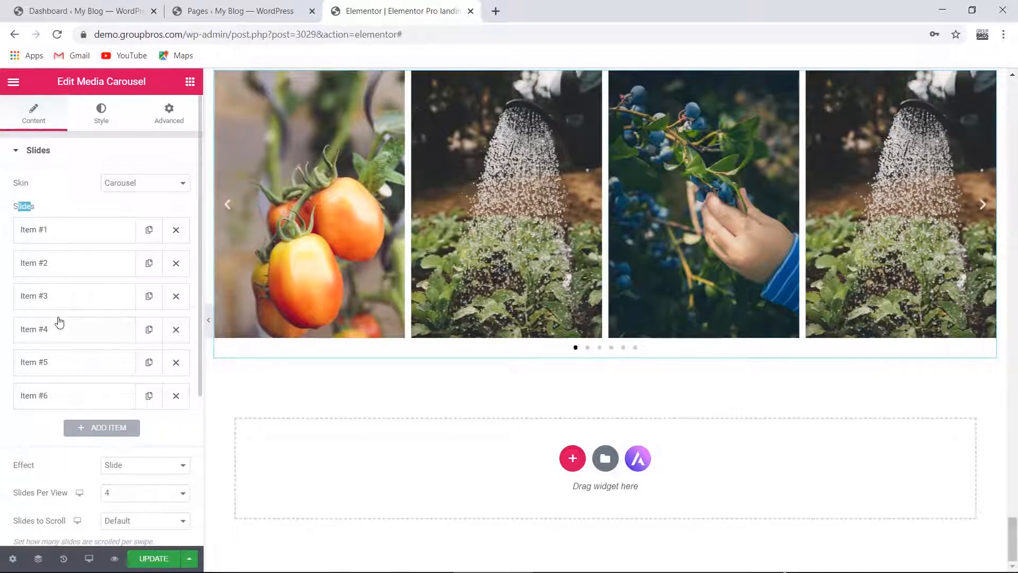
pyautogui.scroll(-5, 58, 321)
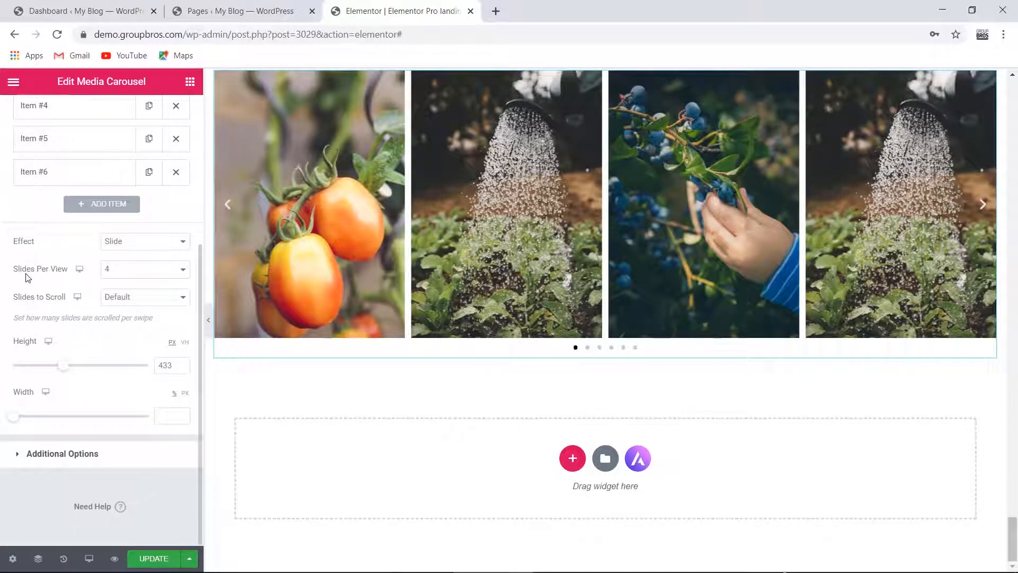
pyautogui.click(148, 243)
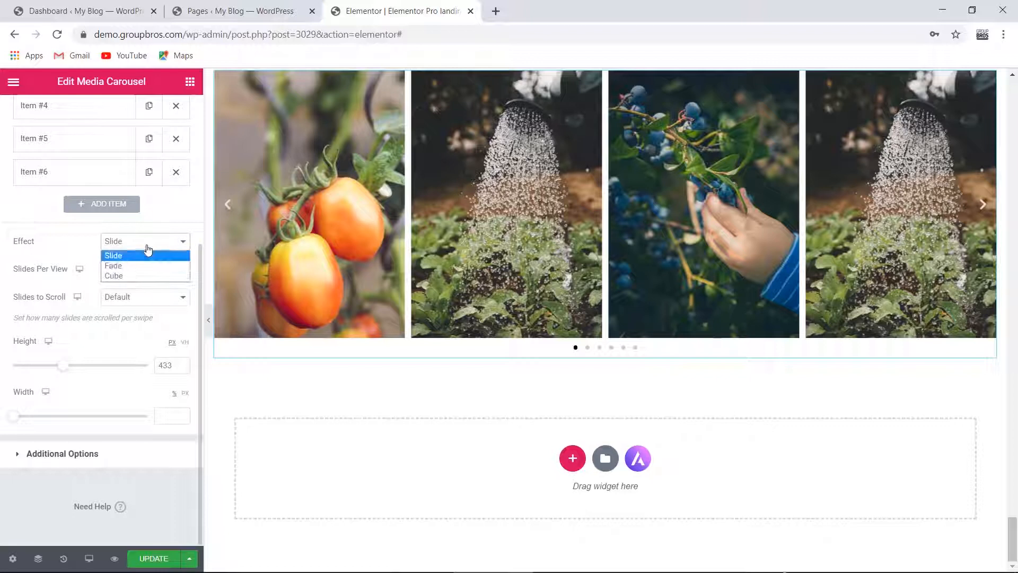
pyautogui.click(123, 266)
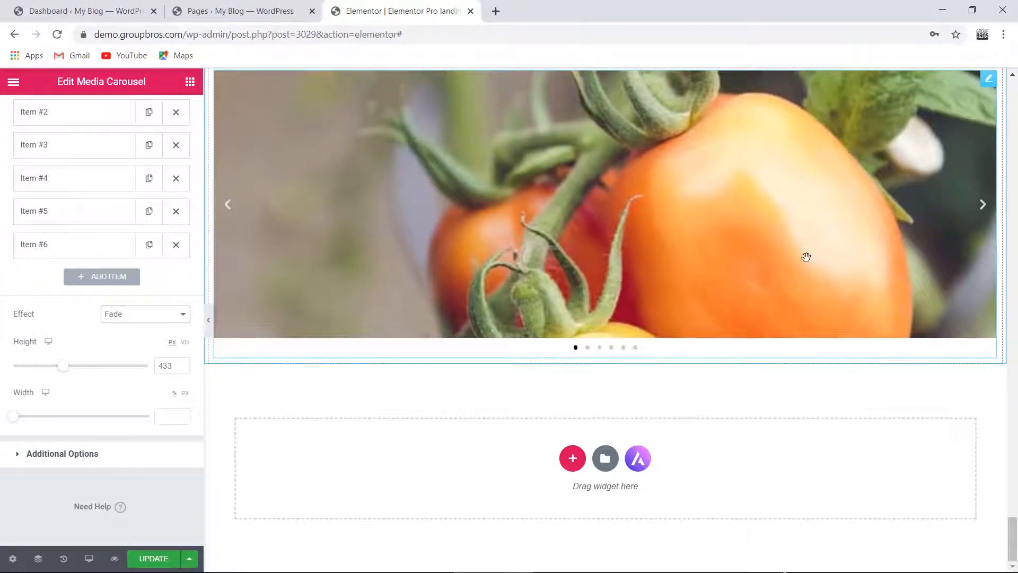
pyautogui.click(981, 206)
pyautogui.click(982, 206)
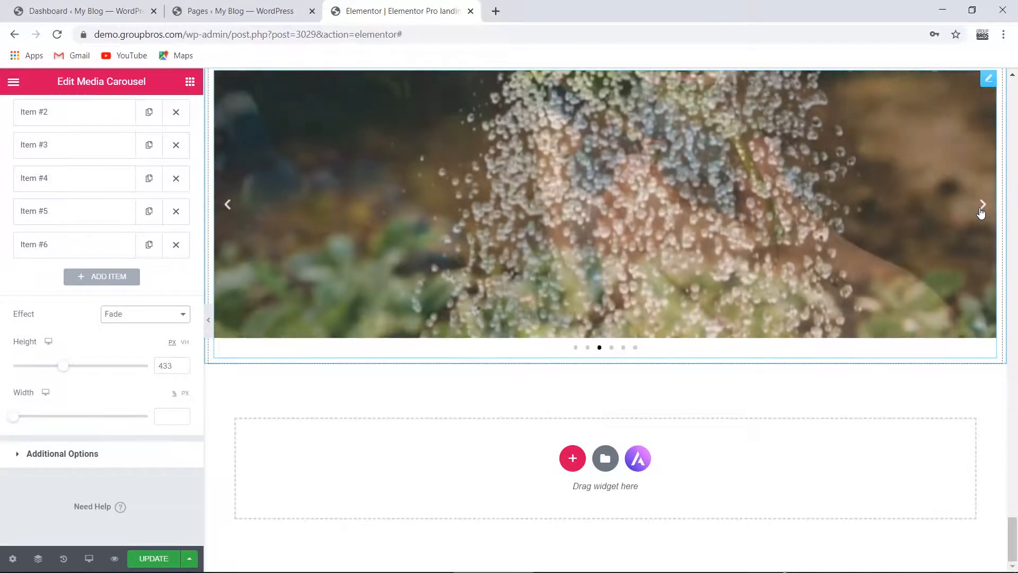
pyautogui.click(136, 315)
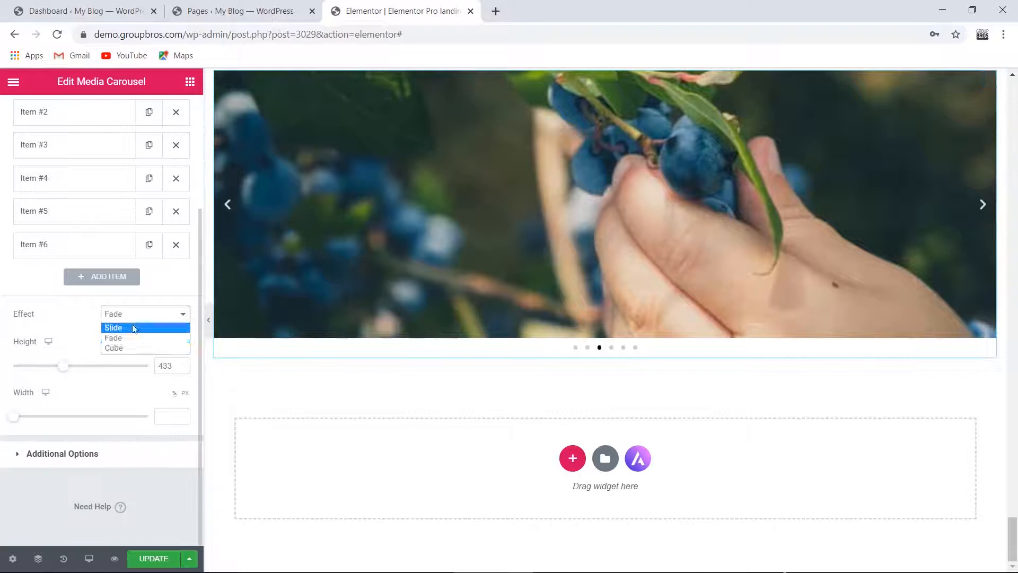
pyautogui.click(133, 328)
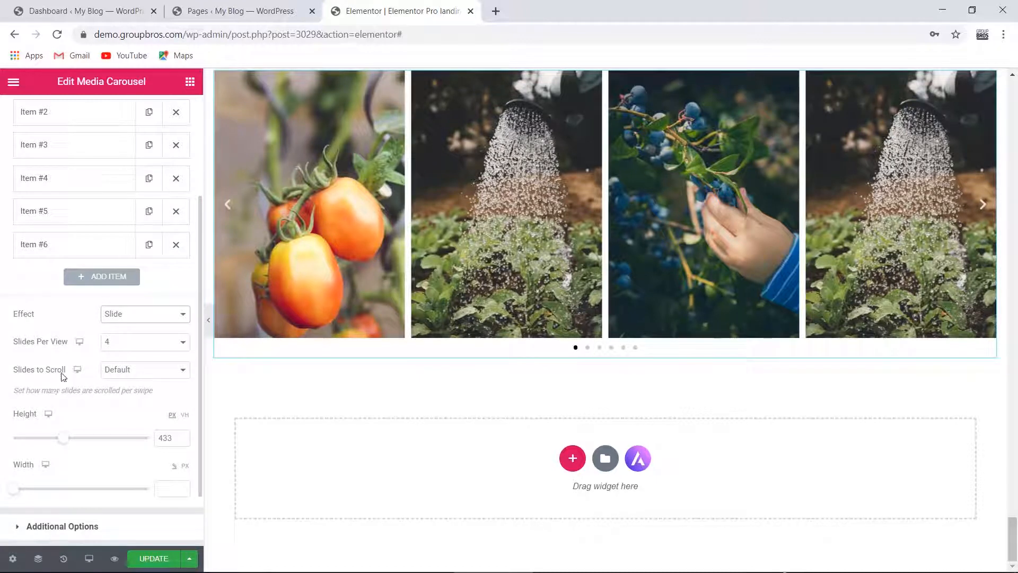
# Set the slides to scroll to 3 and preview the movement by advancing the carousel repeatedly.
pyautogui.click(164, 373)
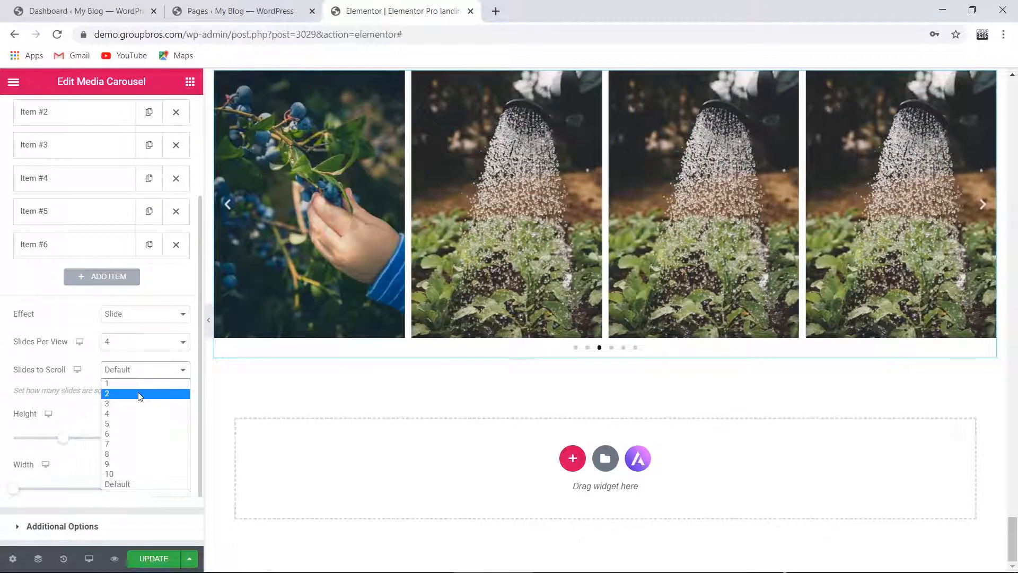
pyautogui.click(140, 404)
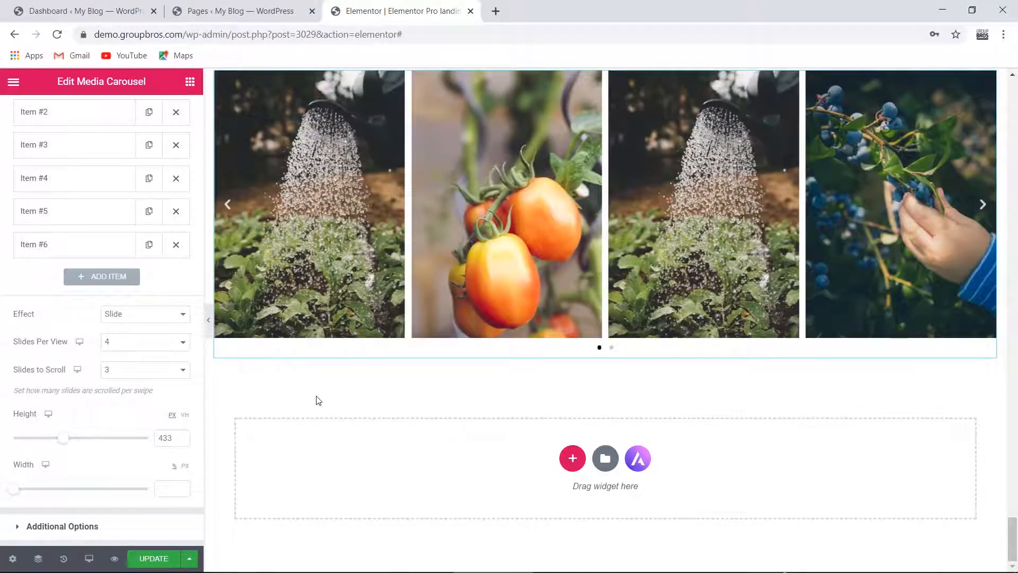
pyautogui.click(984, 206)
pyautogui.click(984, 205)
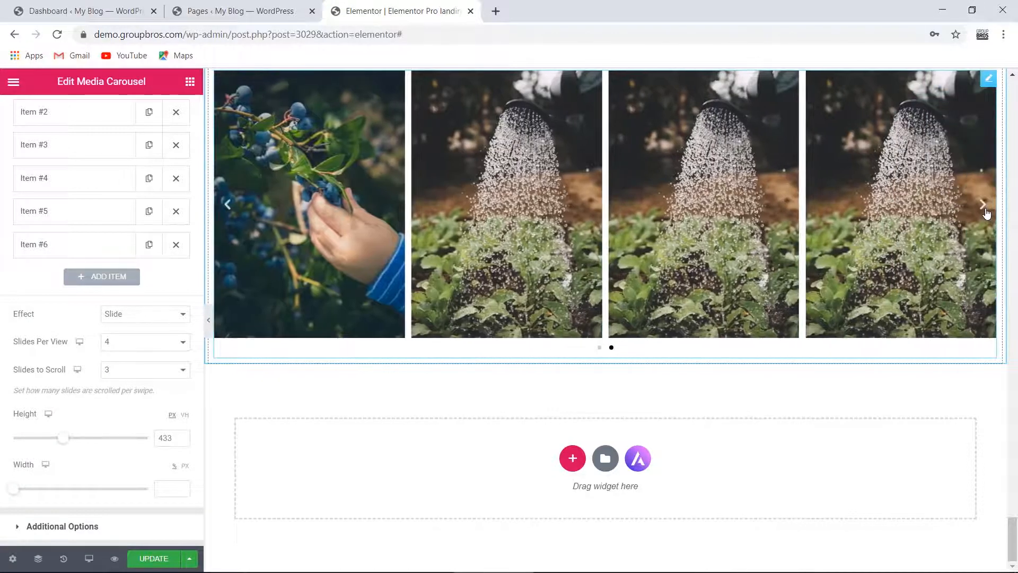
pyautogui.click(984, 205)
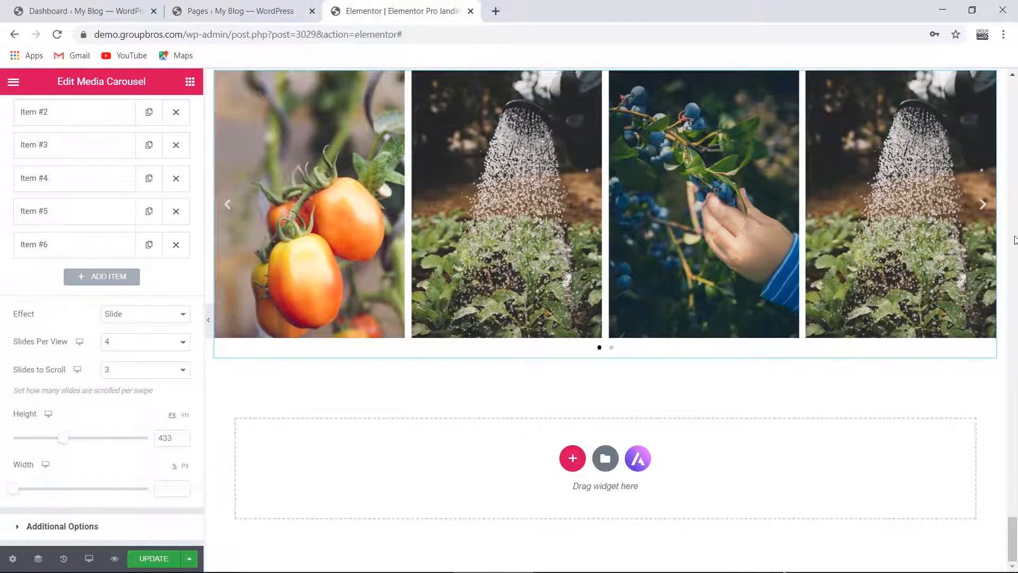
pyautogui.click(985, 206)
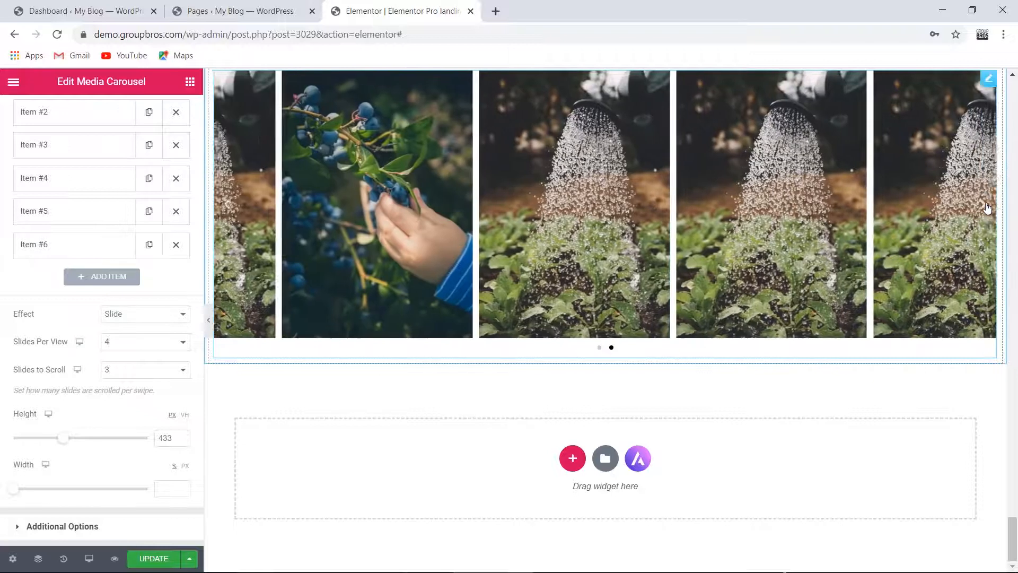
pyautogui.click(986, 207)
pyautogui.click(986, 207)
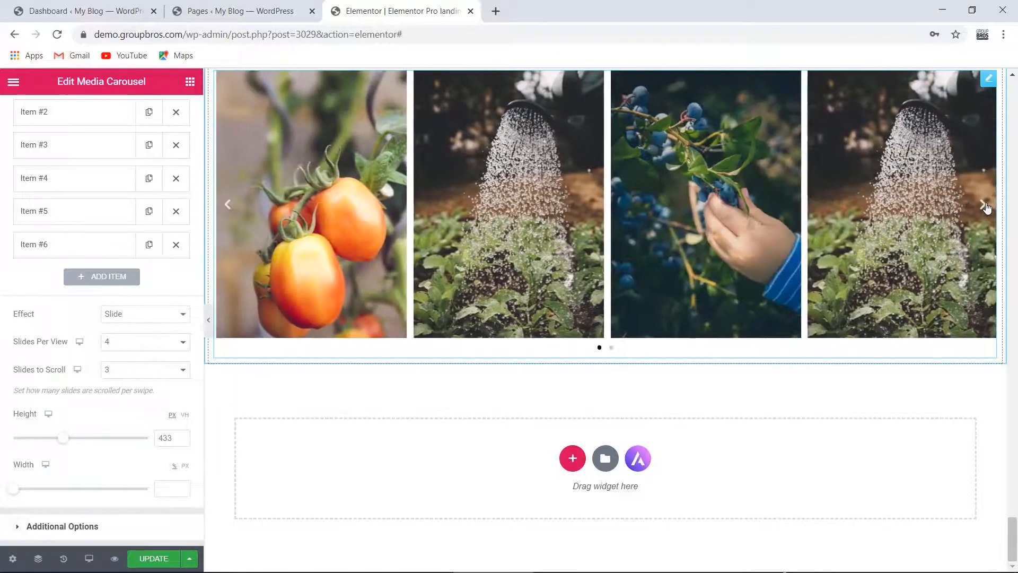
pyautogui.click(985, 207)
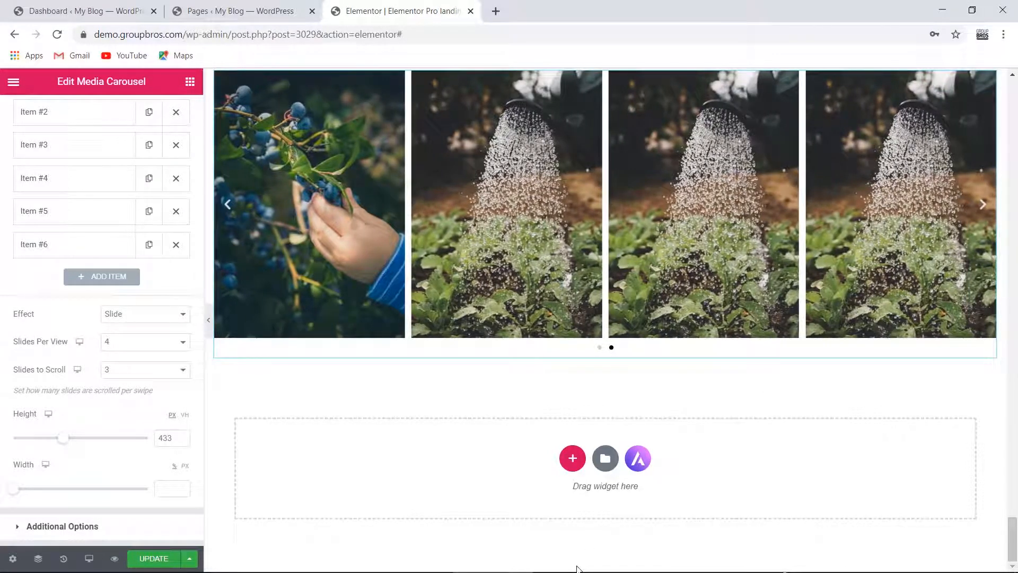
# Set the carousel to scroll 1 slide per swipe.
pyautogui.click(114, 372)
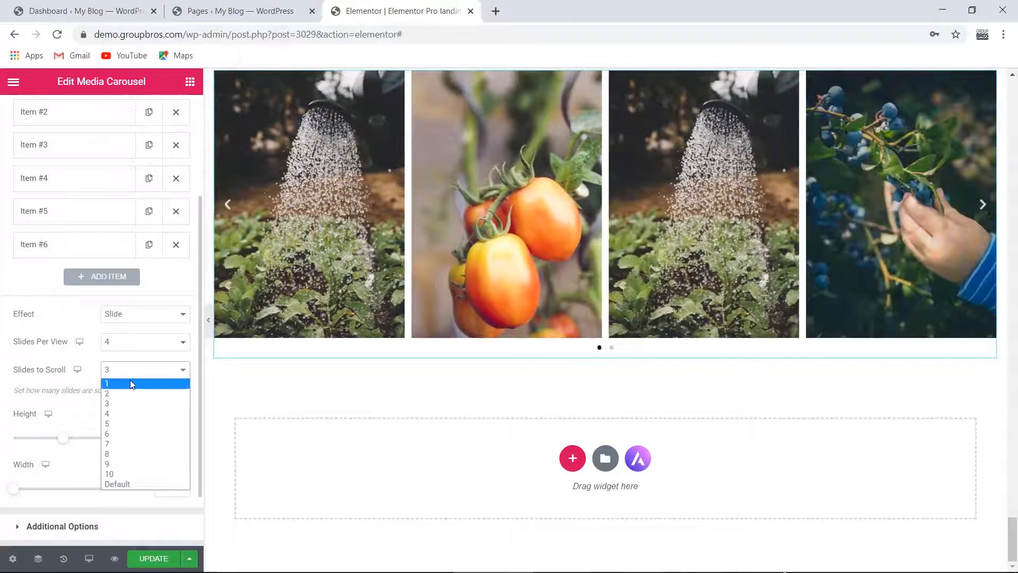
pyautogui.click(131, 383)
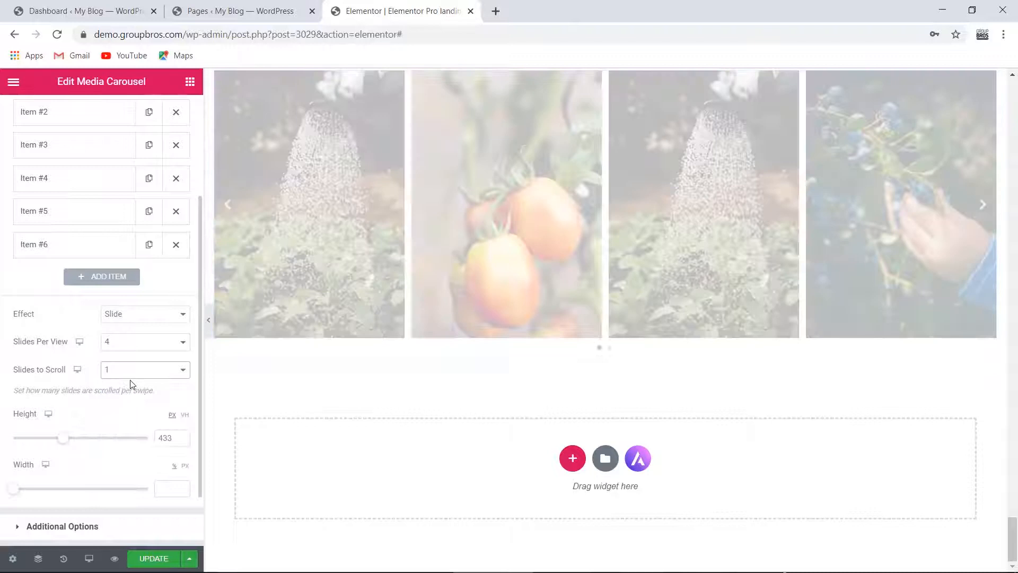
# Set the carousel's slides to scroll to Default.
pyautogui.click(132, 374)
pyautogui.click(135, 483)
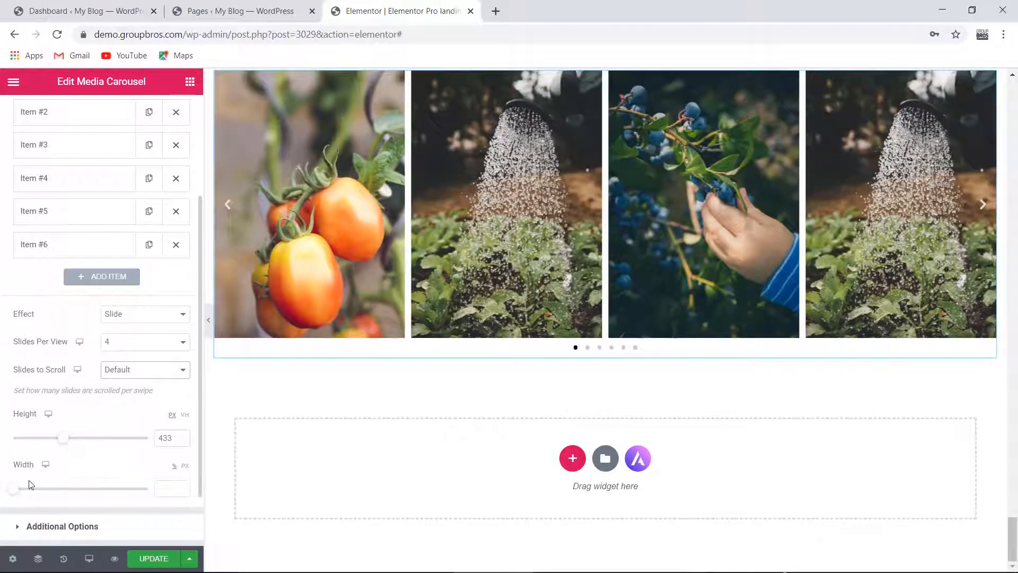
# Try a carousel width of 50% and clear the width value again.
pyautogui.moveTo(9, 495)
pyautogui.mouseDown()
pyautogui.moveTo(80, 491)
pyautogui.moveTo(3, 491)
pyautogui.mouseUp()
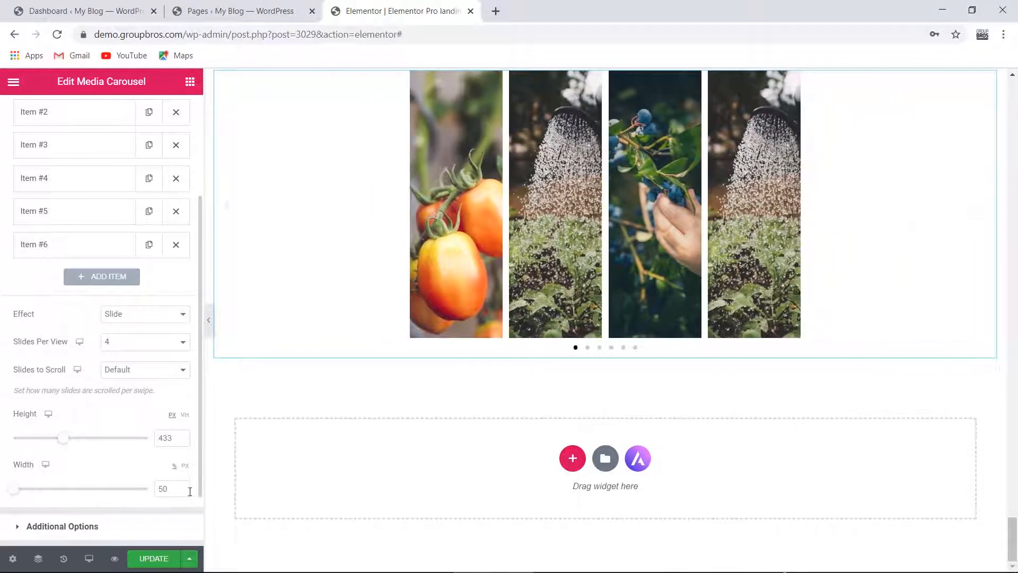
pyautogui.doubleClick(170, 491)
pyautogui.press('BackSpace')
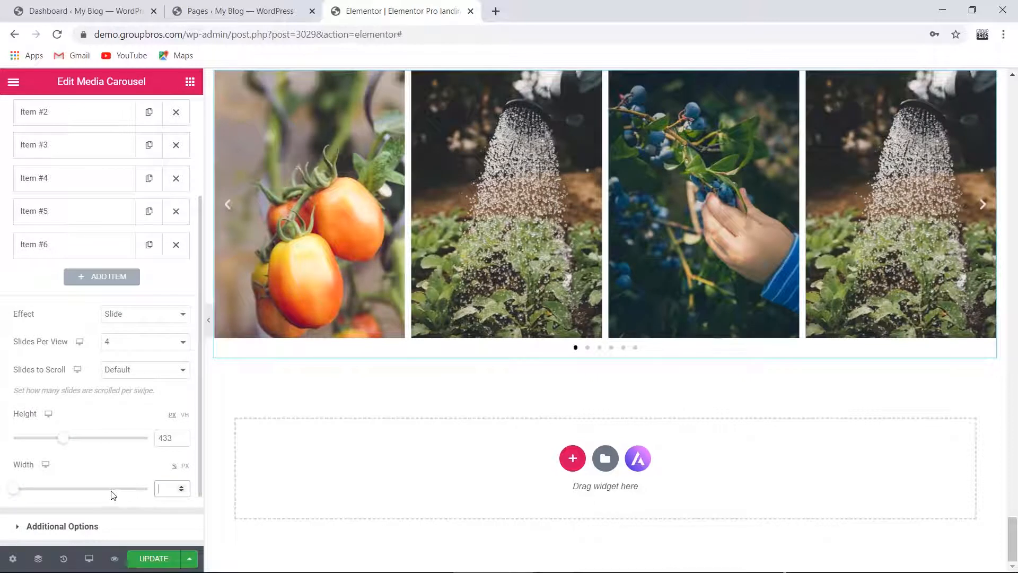
# Reduce the carousel height to 247 px and open the additional options.
pyautogui.moveTo(62, 439); pyautogui.dragTo(37, 449)
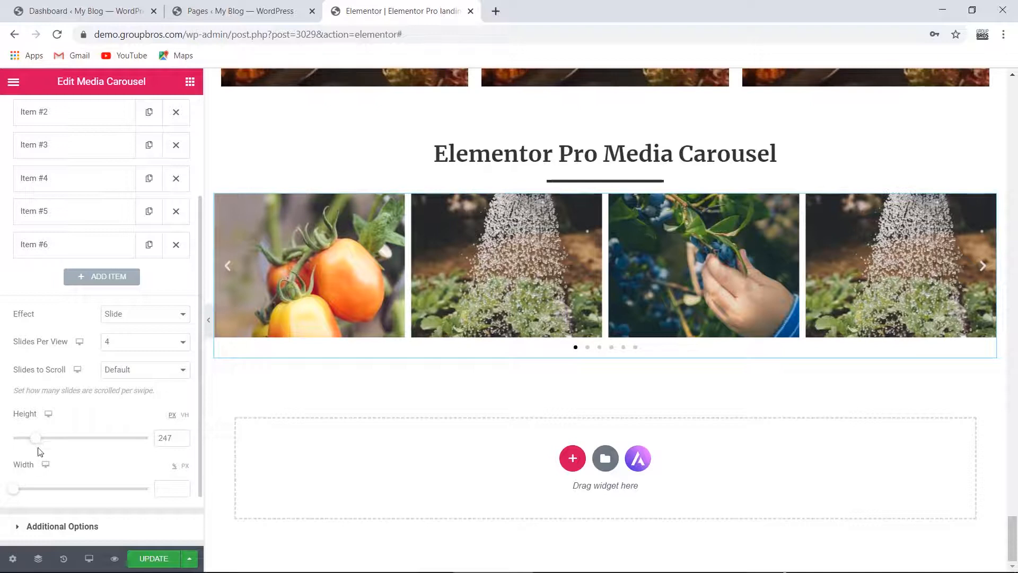
pyautogui.scroll(-2, 91, 461)
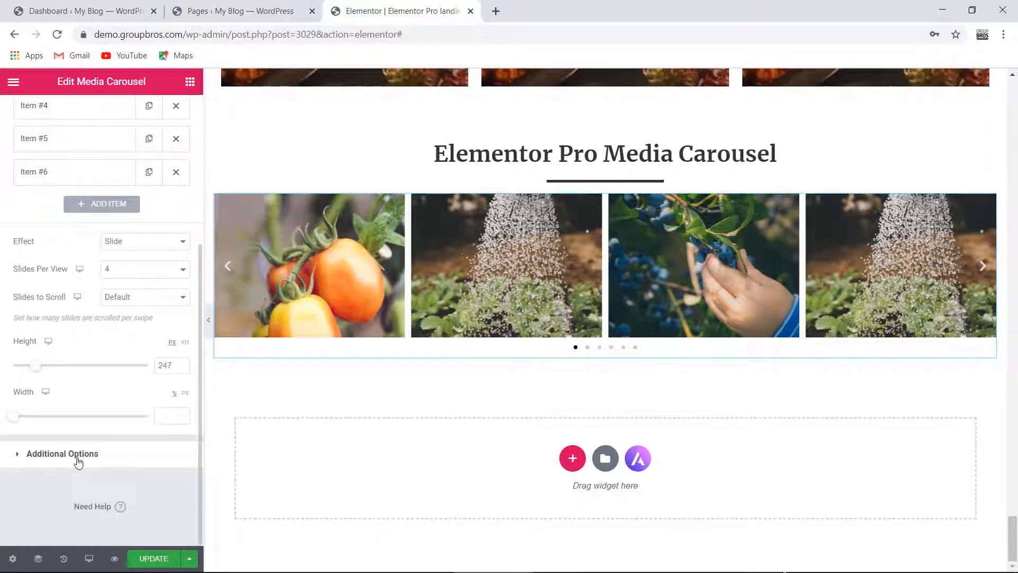
pyautogui.click(78, 455)
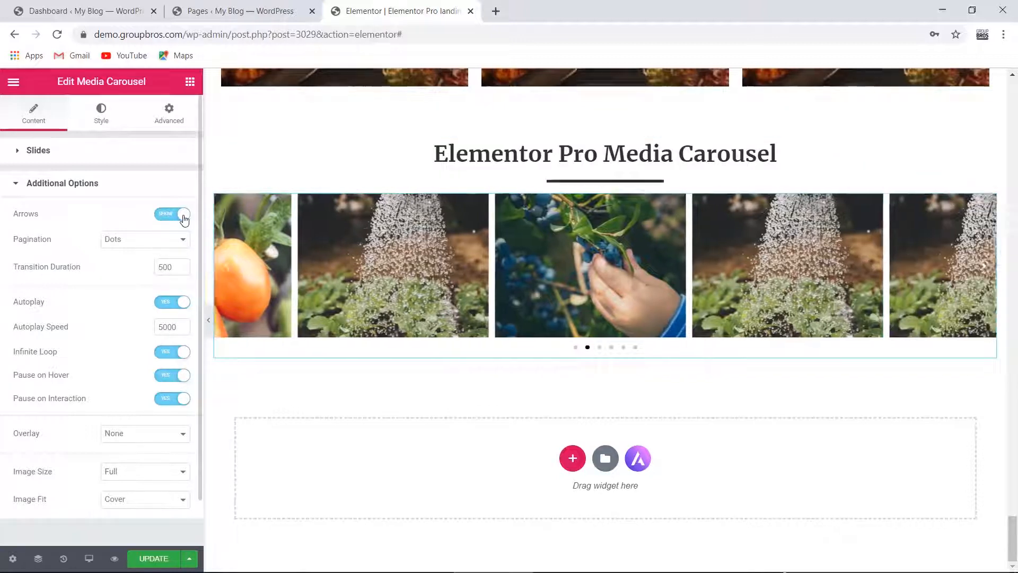
# Try the None and Fraction pagination styles and advance the carousel to preview the fraction counter.
pyautogui.moveTo(18, 239); pyautogui.dragTo(46, 240)
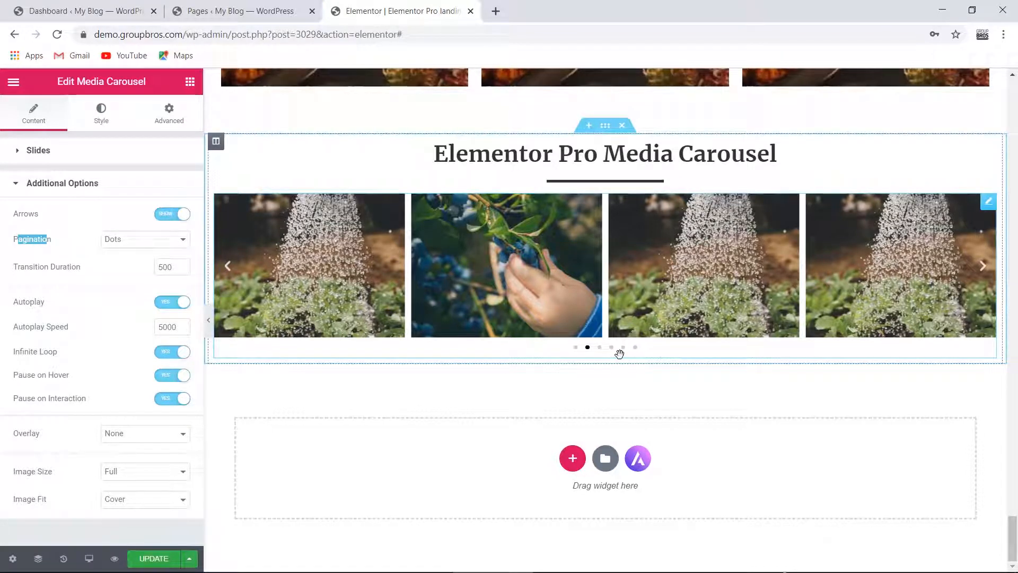
pyautogui.click(154, 241)
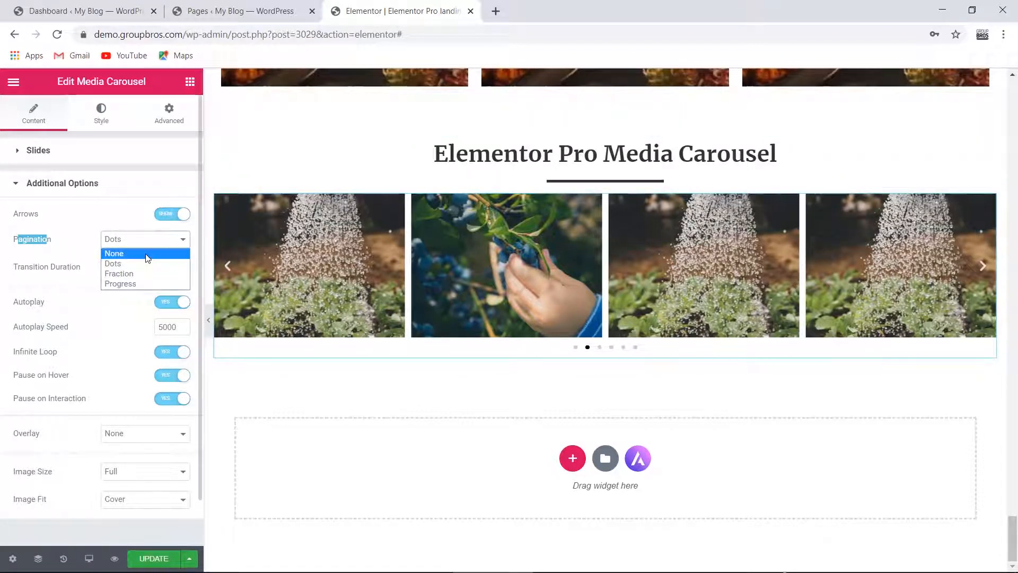
pyautogui.click(147, 259)
pyautogui.click(143, 241)
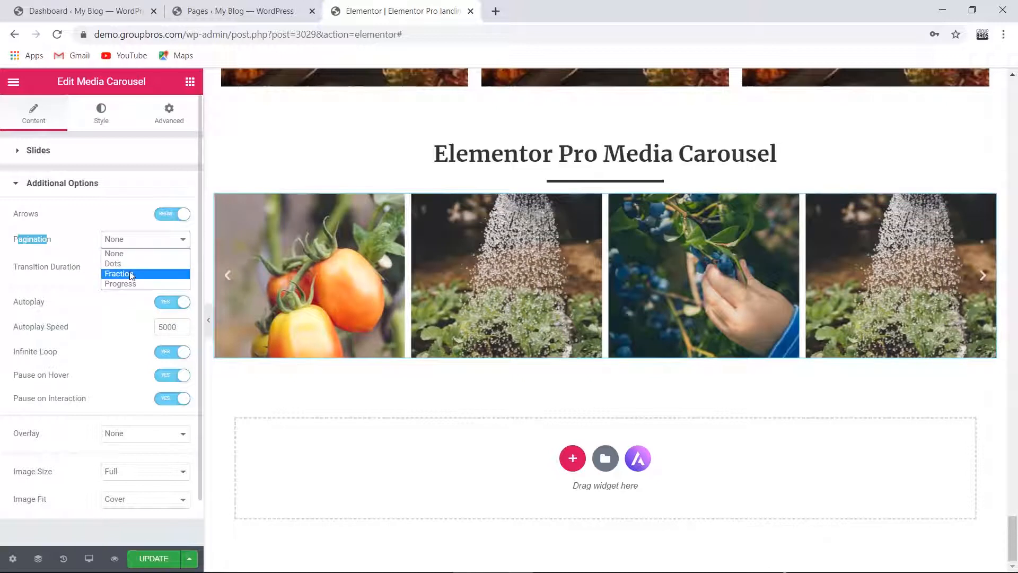
pyautogui.click(116, 275)
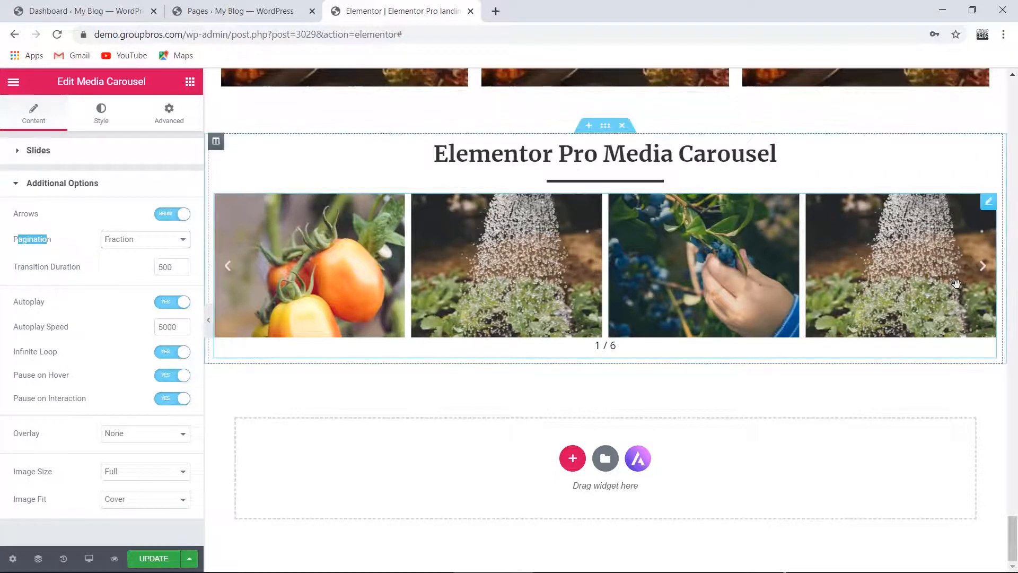
pyautogui.click(989, 274)
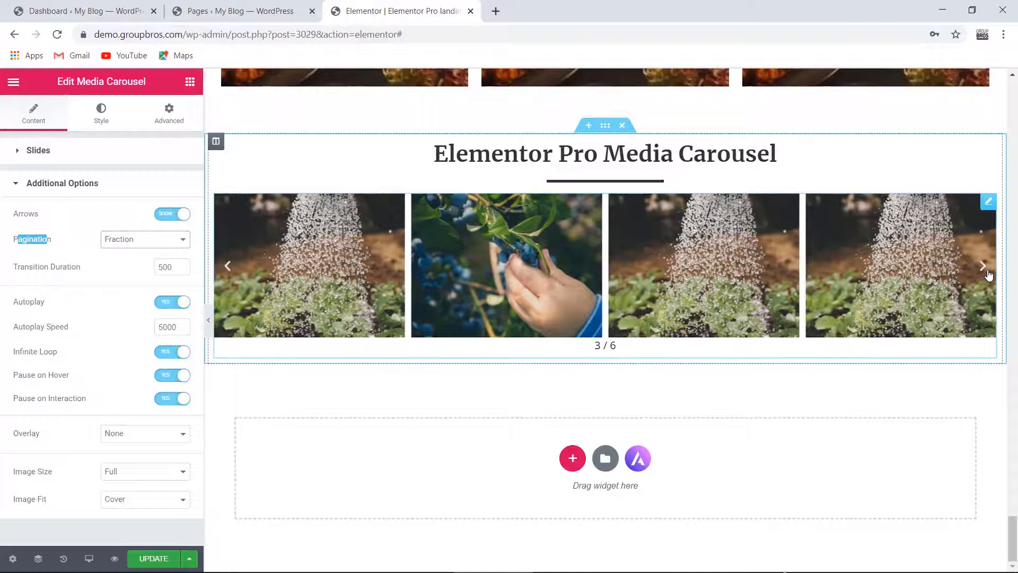
# Try the Progress pagination by advancing through several slides and switch the pagination back to Dots.
pyautogui.click(153, 242)
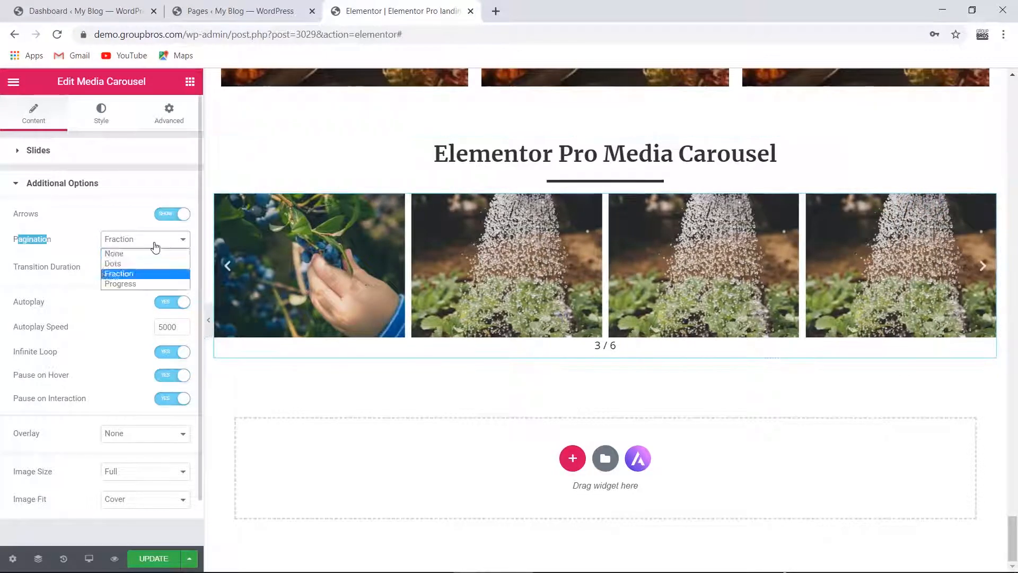
pyautogui.click(125, 284)
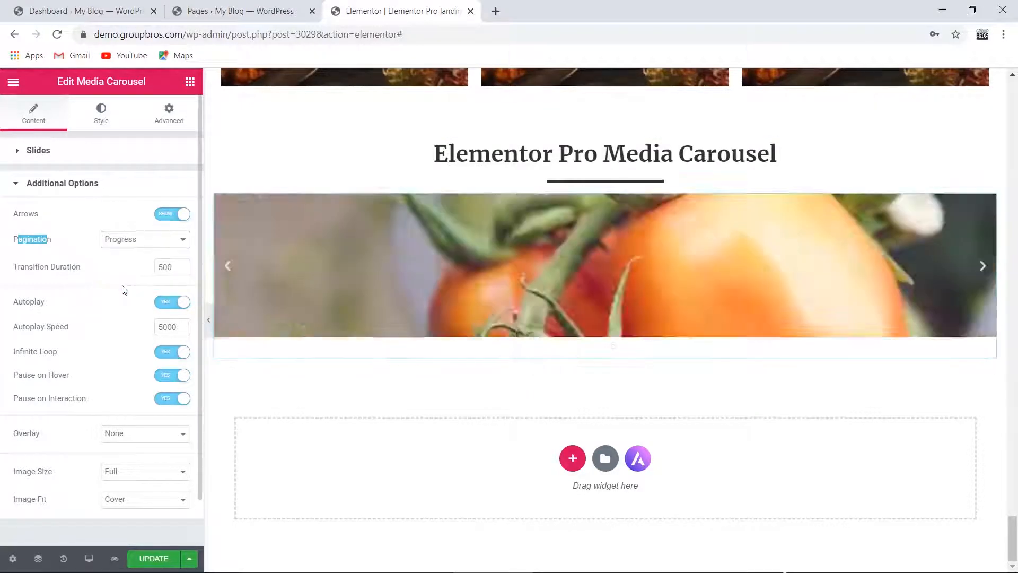
pyautogui.click(985, 270)
pyautogui.click(985, 270)
pyautogui.click(985, 269)
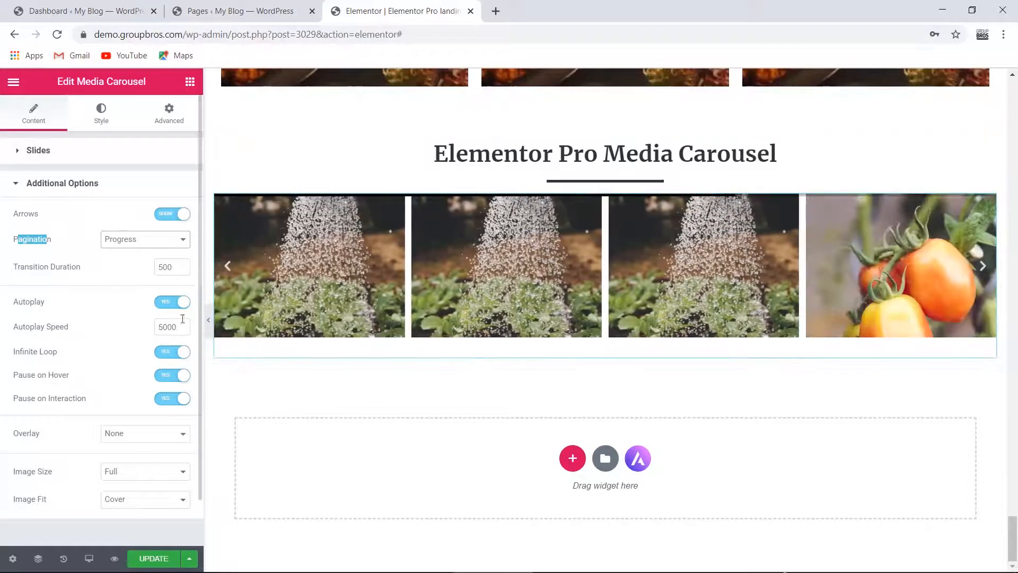
pyautogui.click(205, 320)
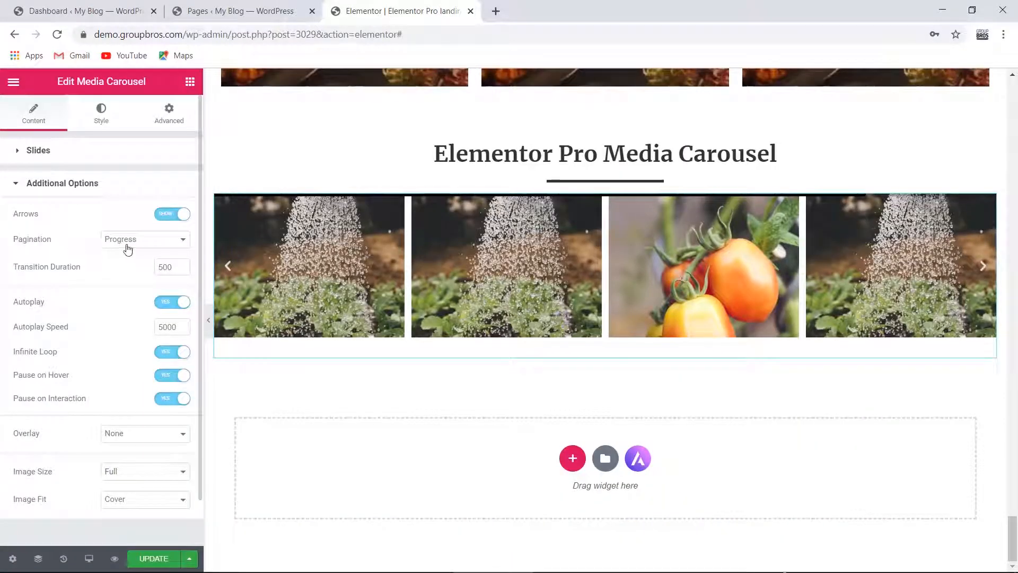
pyautogui.click(130, 242)
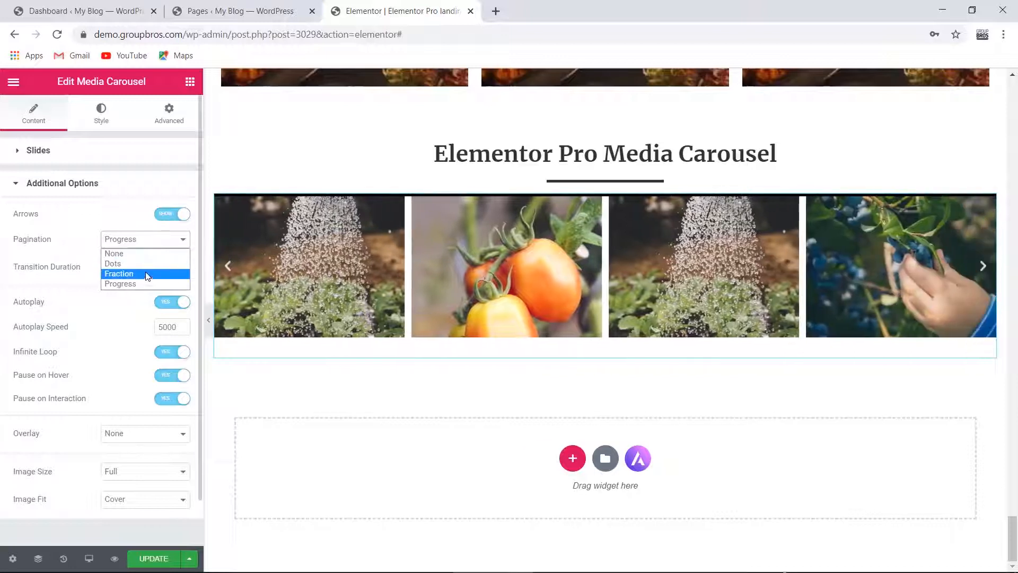
pyautogui.click(151, 268)
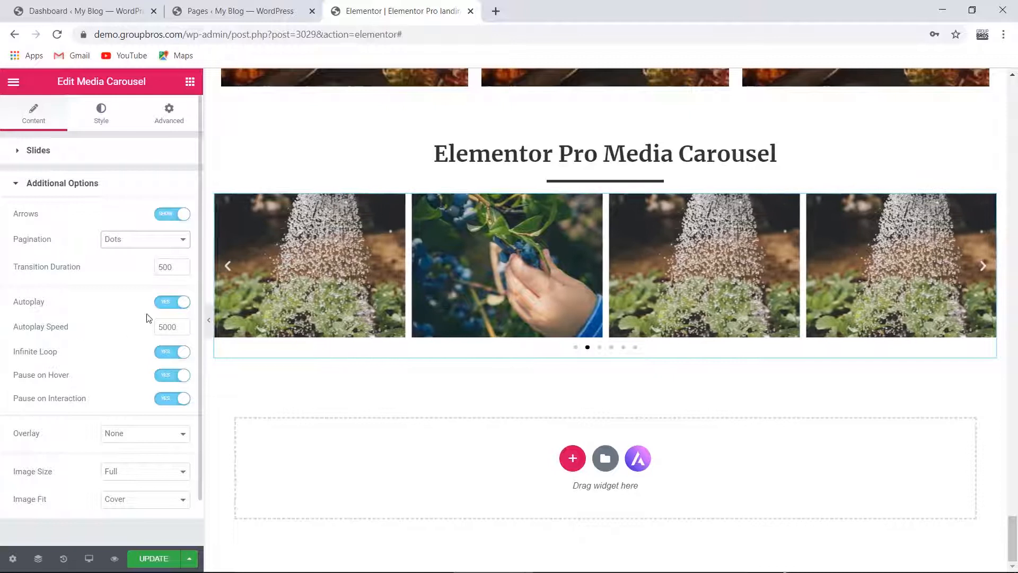
# Turn off autoplay, advance the carousel manually through the slides, and turn autoplay back on.
pyautogui.click(173, 303)
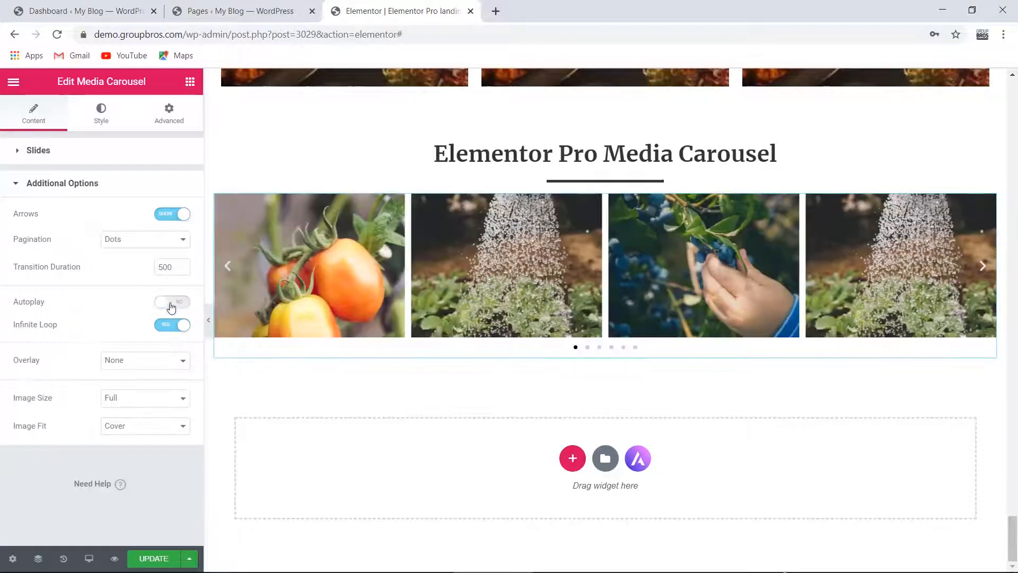
pyautogui.click(981, 274)
pyautogui.click(981, 274)
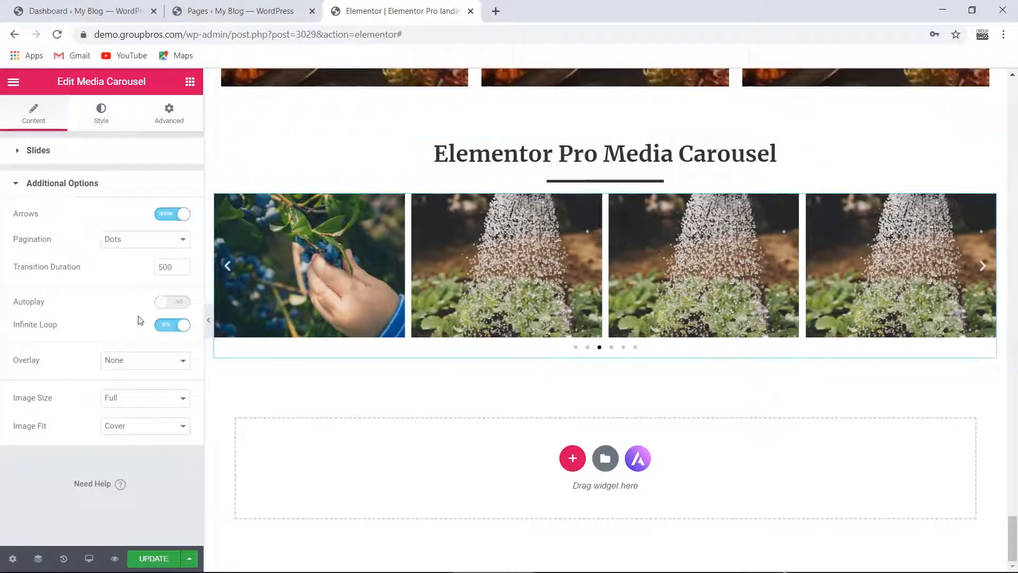
pyautogui.click(175, 304)
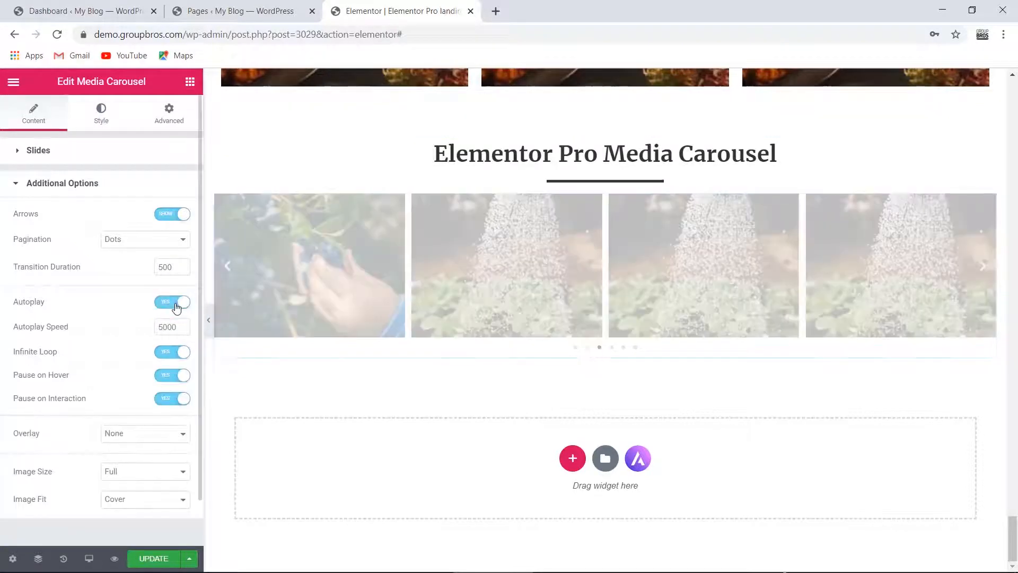
# Set the carousel's autoplay speed to 1000.
pyautogui.moveTo(22, 327); pyautogui.dragTo(86, 327)
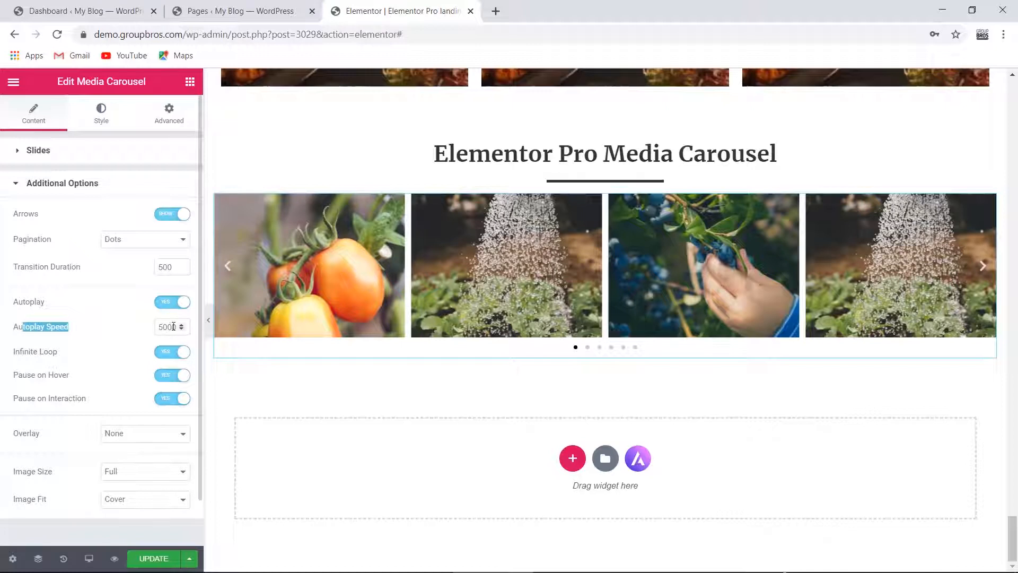
pyautogui.moveTo(174, 327); pyautogui.dragTo(154, 327)
pyautogui.click(133, 331)
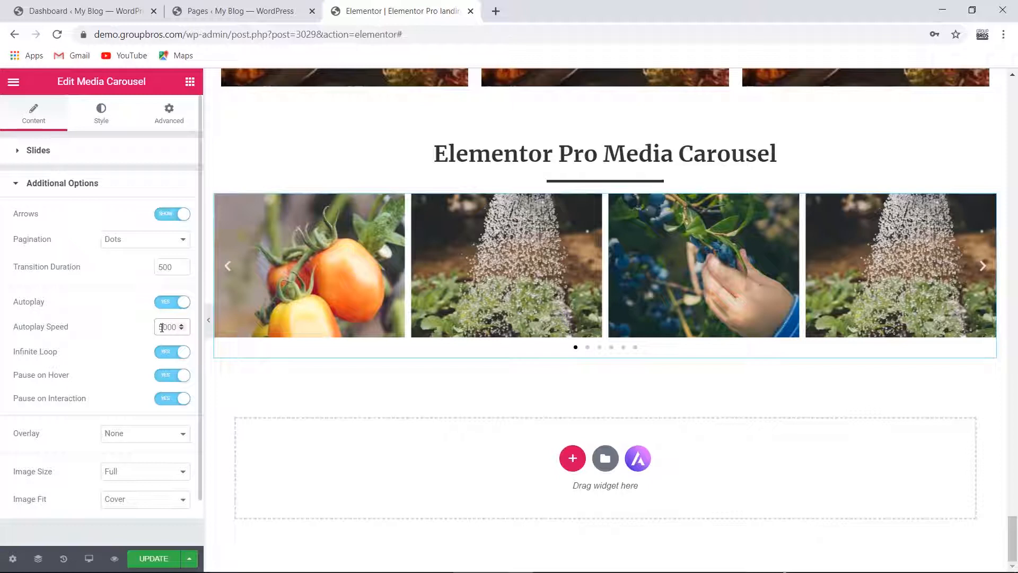
pyautogui.write('1')
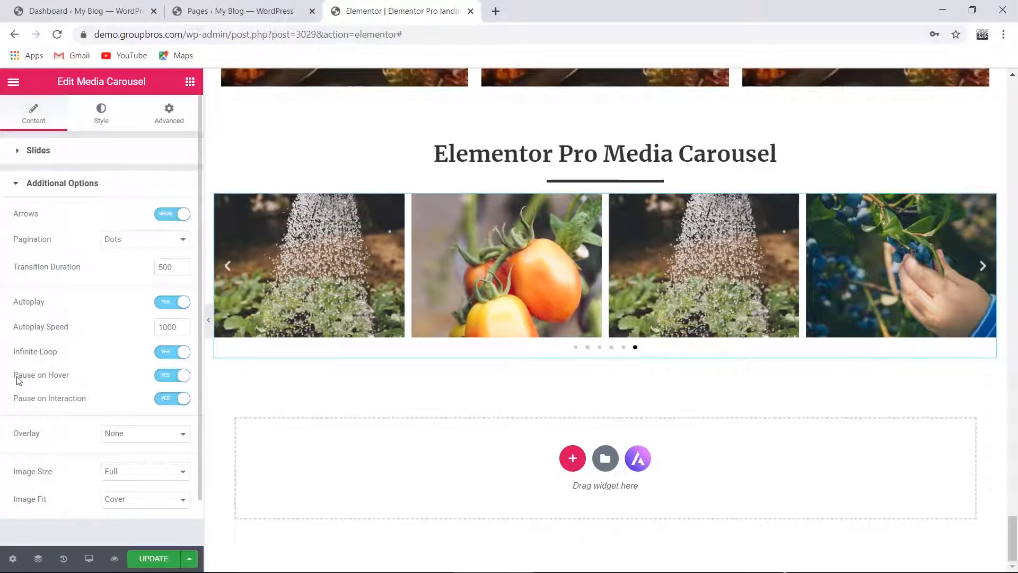
# Preview how the carousel behaves with Pause on Hover while interacting with the slides.
pyautogui.moveTo(17, 376); pyautogui.dragTo(68, 376)
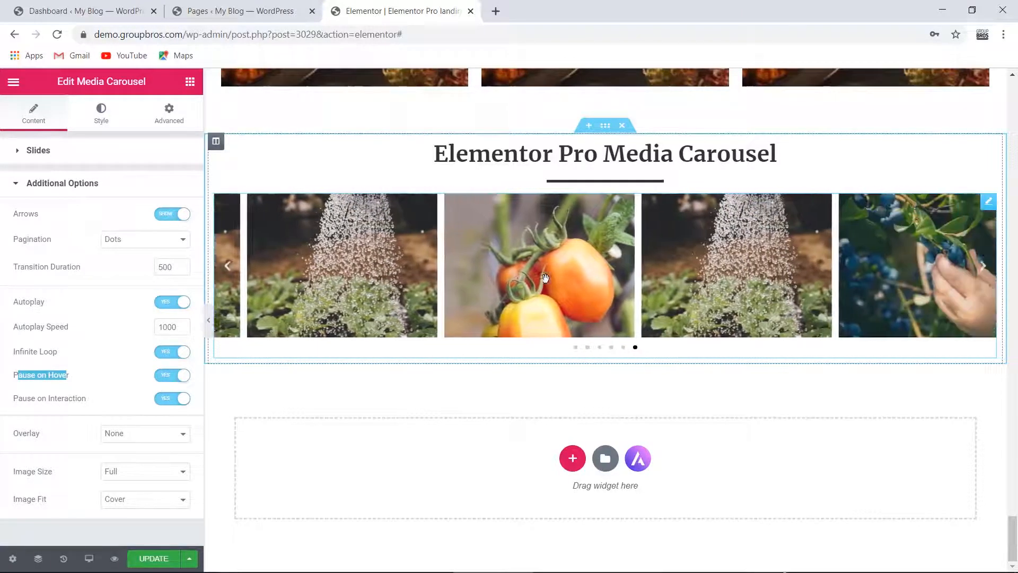
pyautogui.moveTo(980, 267); pyautogui.dragTo(564, 355)
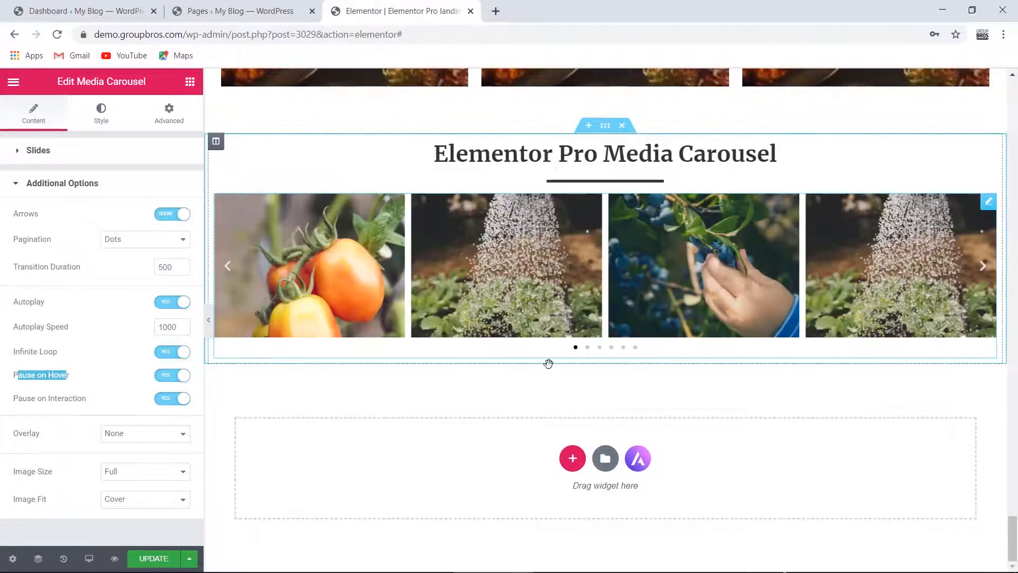
pyautogui.click(96, 408)
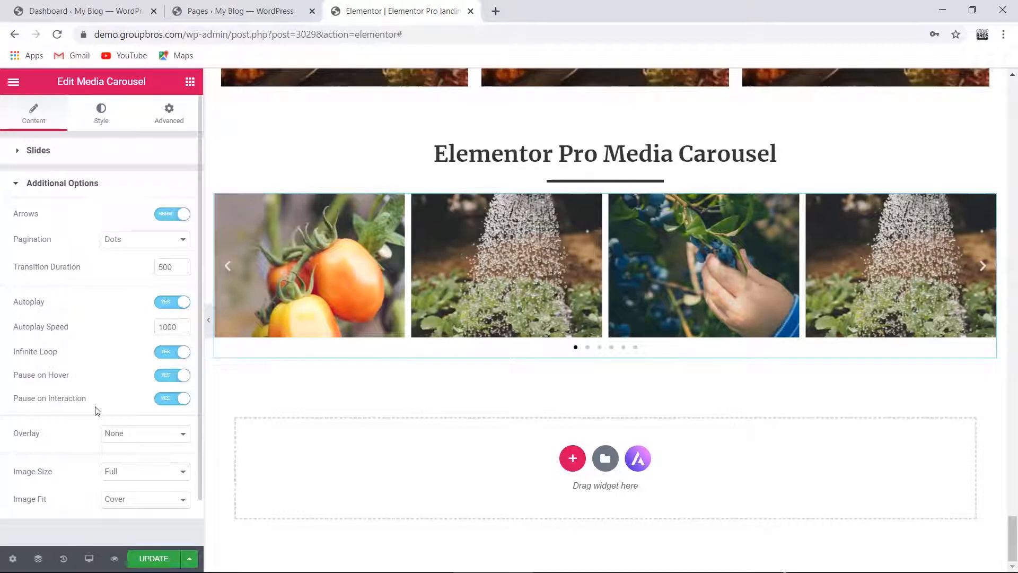
# Try the Text overlay on the slides, review its caption choices, and set the overlay back to None.
pyautogui.click(134, 435)
pyautogui.click(146, 459)
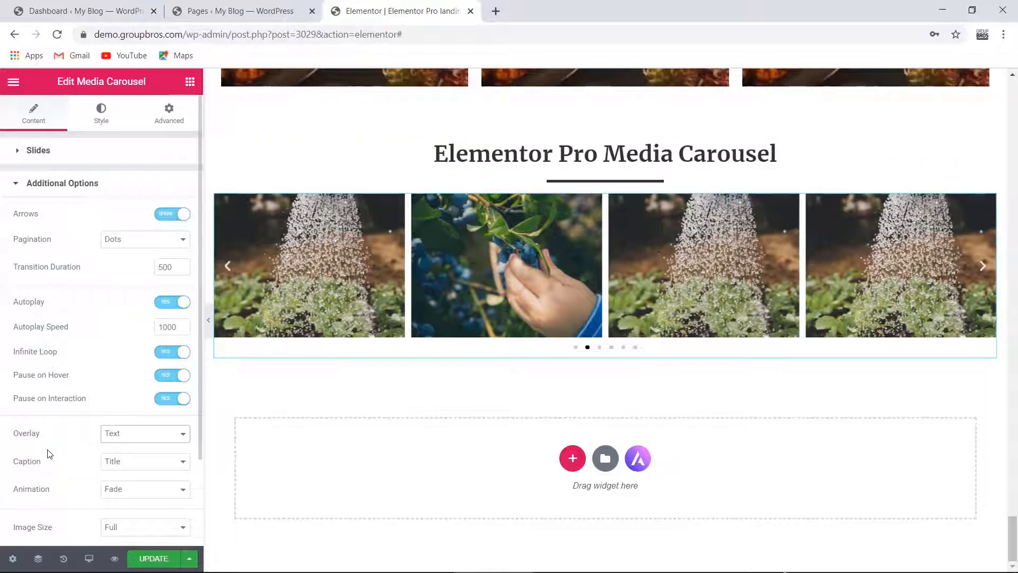
pyautogui.scroll(-2, 48, 452)
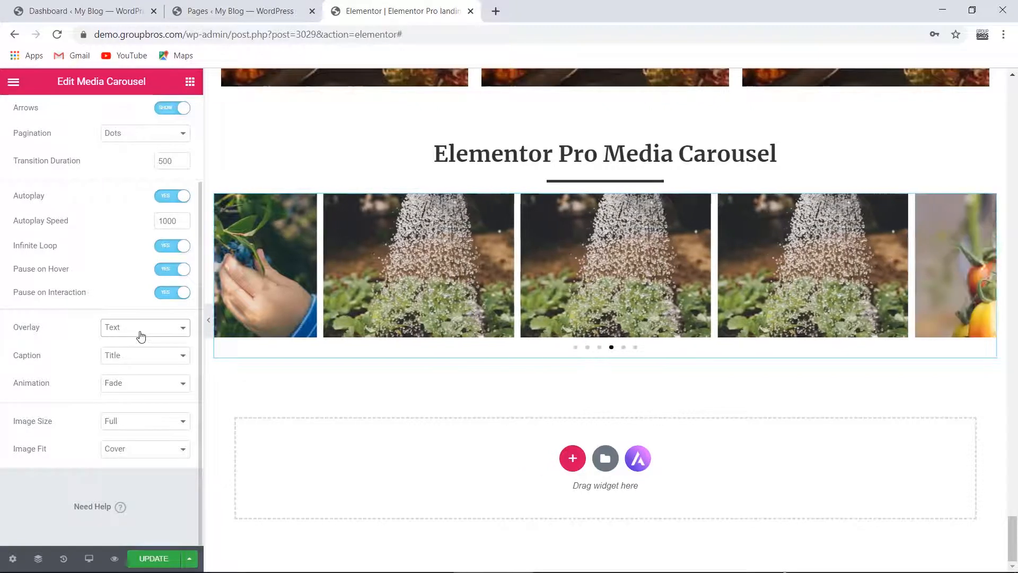
pyautogui.click(133, 357)
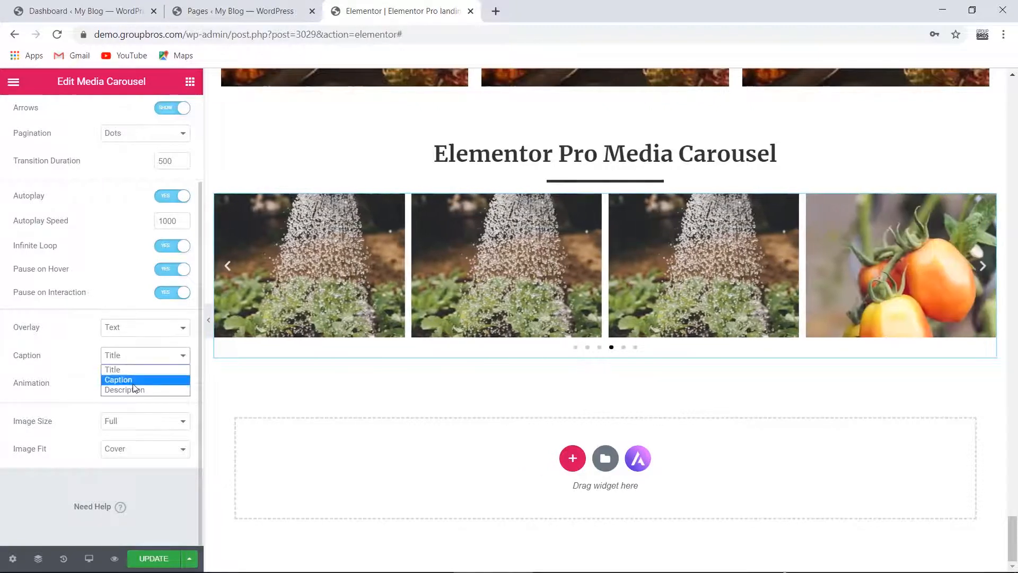
pyautogui.click(37, 356)
pyautogui.moveTo(28, 329); pyautogui.dragTo(136, 338)
pyautogui.click(137, 338)
pyautogui.click(142, 345)
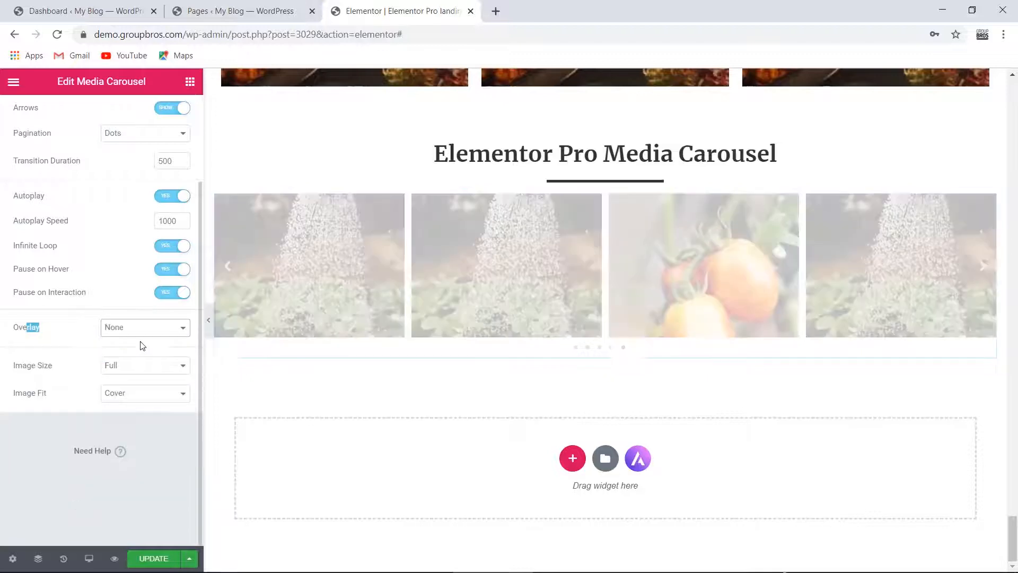
# Try the Icon overlay on the slides and reset the overlay to None.
pyautogui.click(136, 382)
pyautogui.click(132, 419)
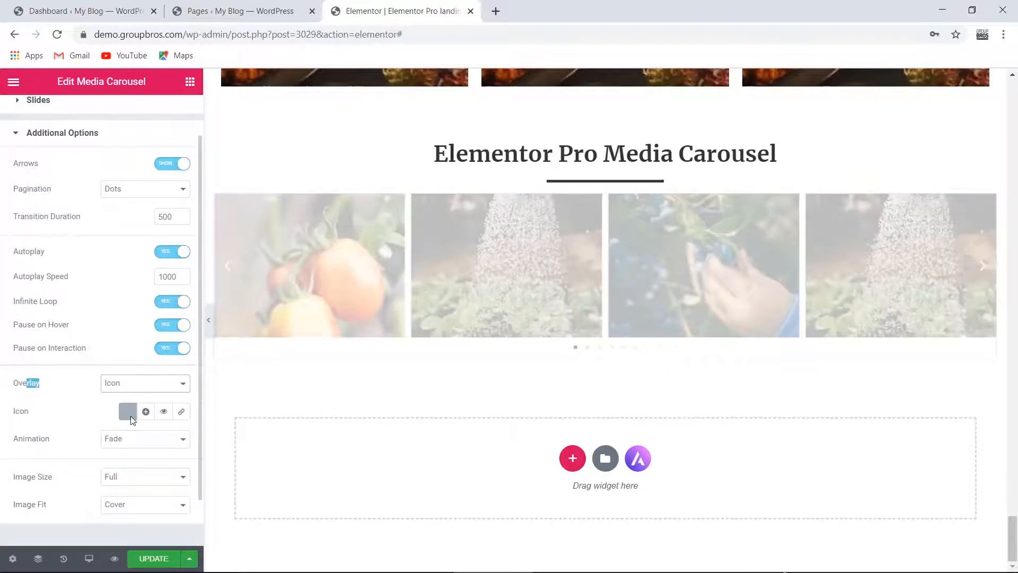
pyautogui.click(118, 391)
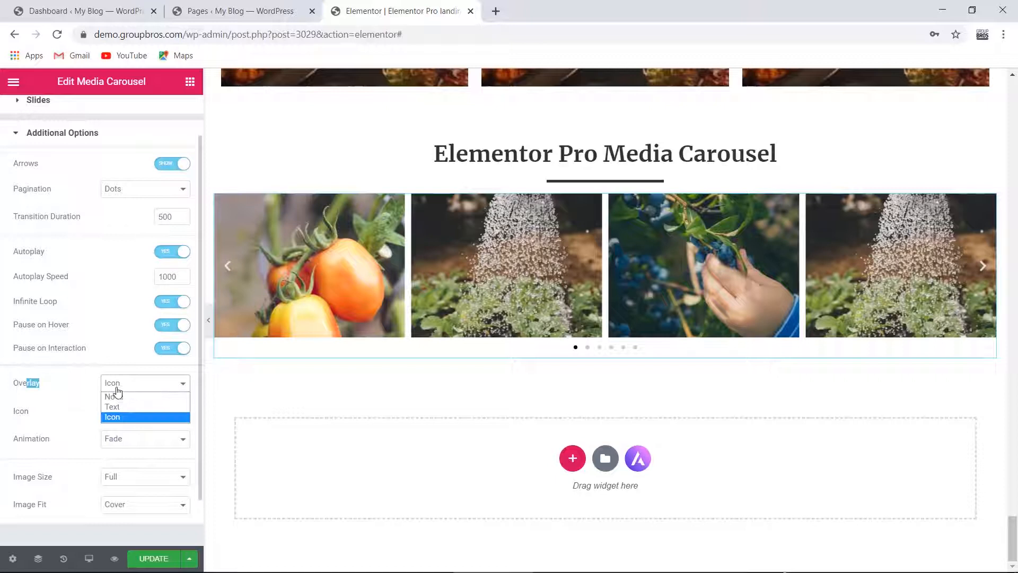
pyautogui.click(118, 394)
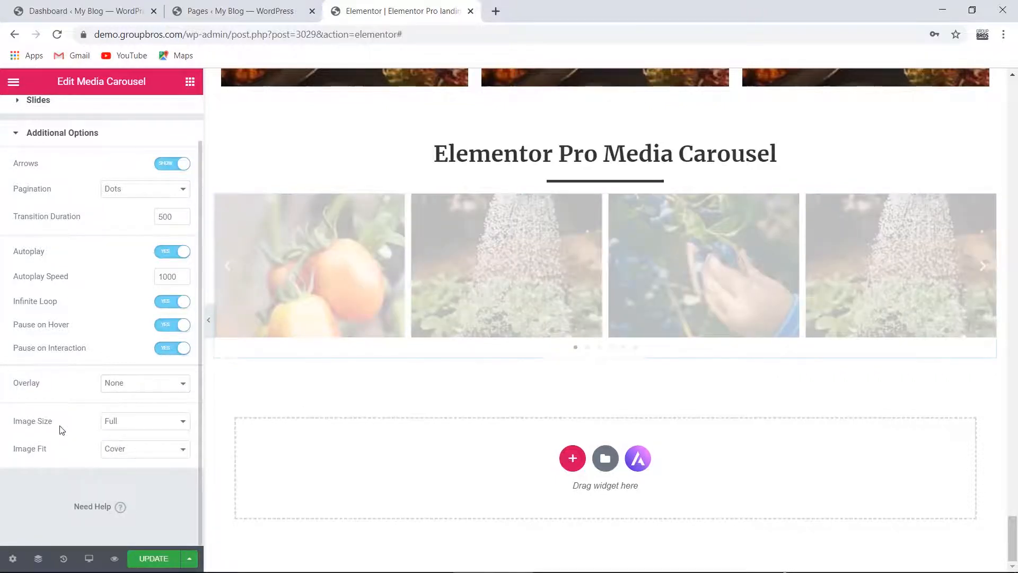
# Review the image size choices, try the Contain and Auto image fits on the slides, and set the fit back to Cover.
pyautogui.click(149, 422)
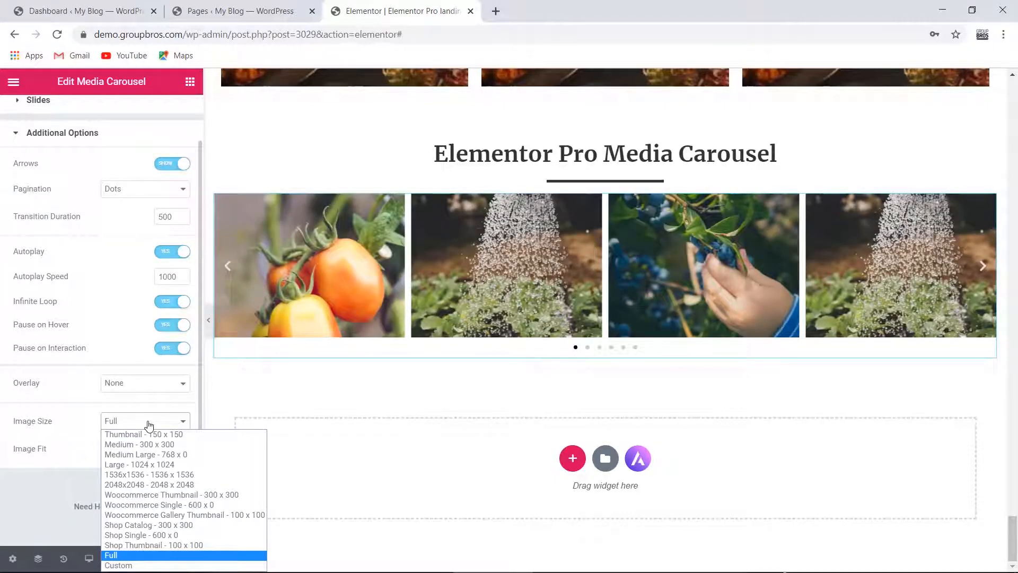
pyautogui.click(149, 422)
pyautogui.click(132, 450)
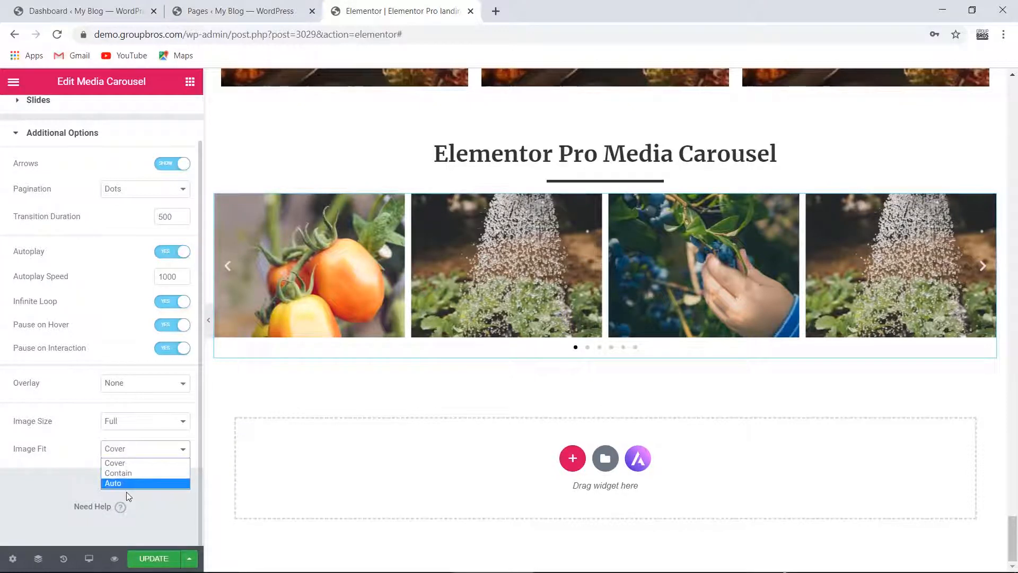
pyautogui.click(147, 462)
pyautogui.click(146, 450)
pyautogui.click(151, 471)
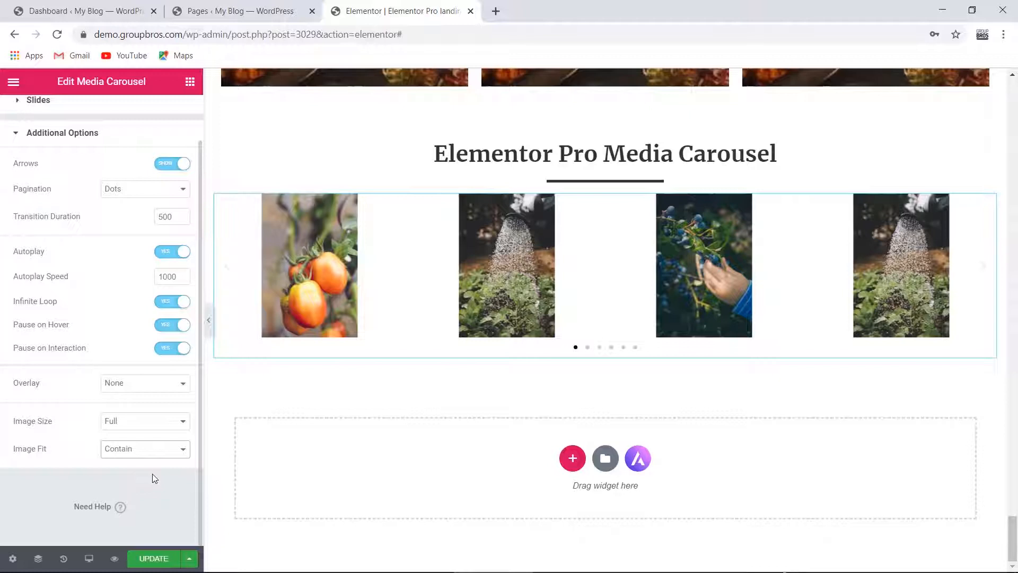
pyautogui.click(153, 451)
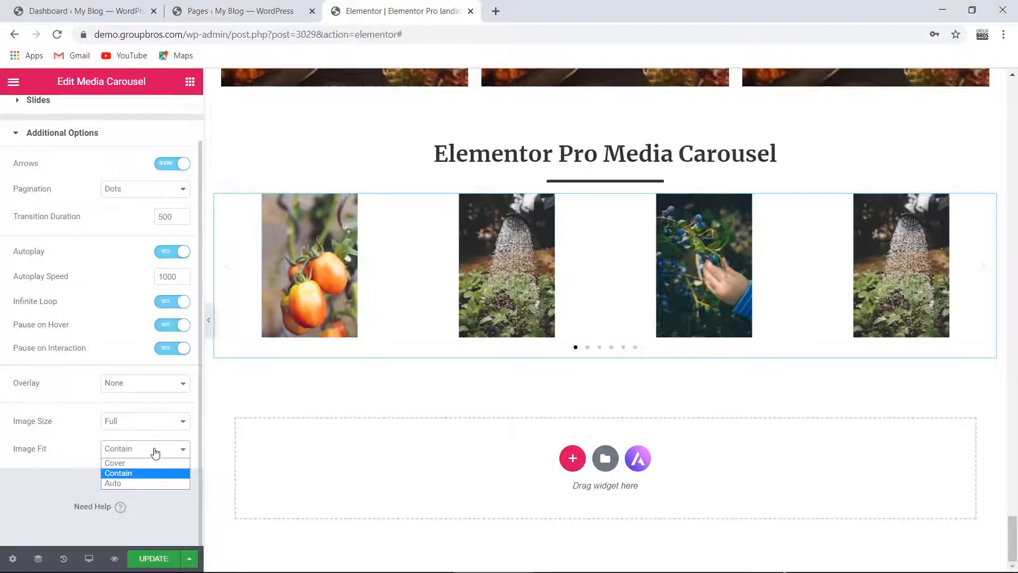
pyautogui.click(157, 483)
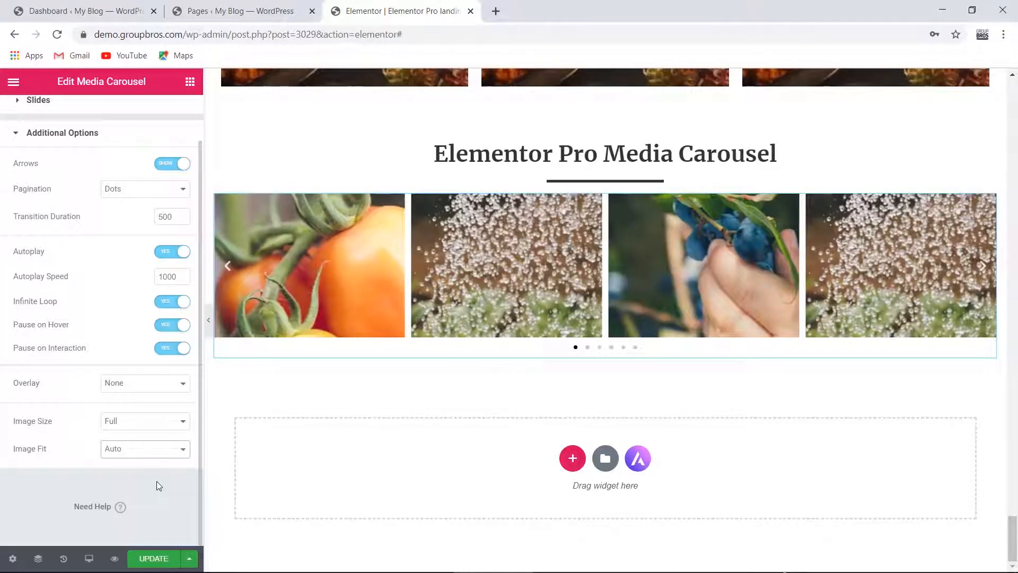
pyautogui.click(157, 452)
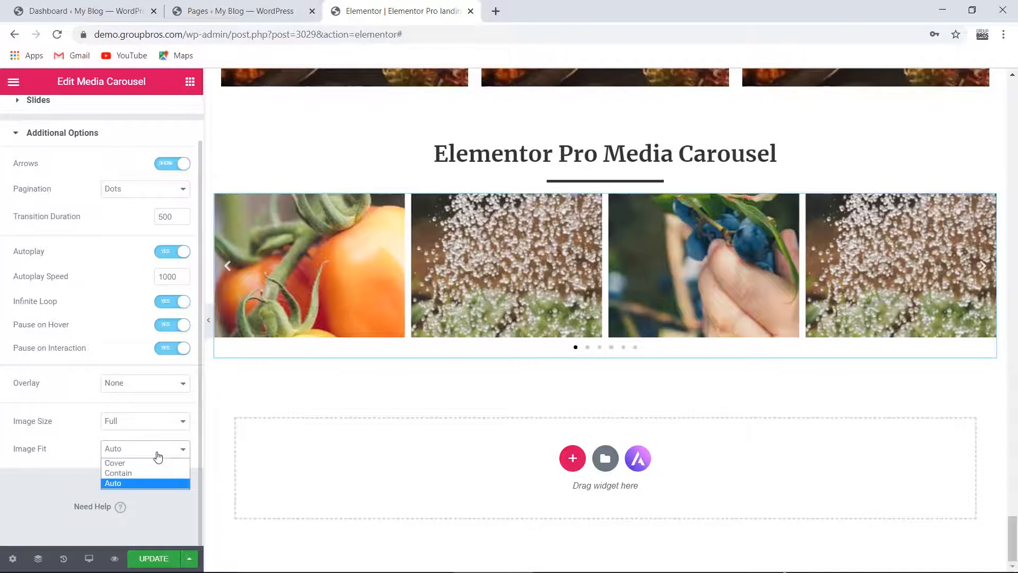
pyautogui.click(158, 464)
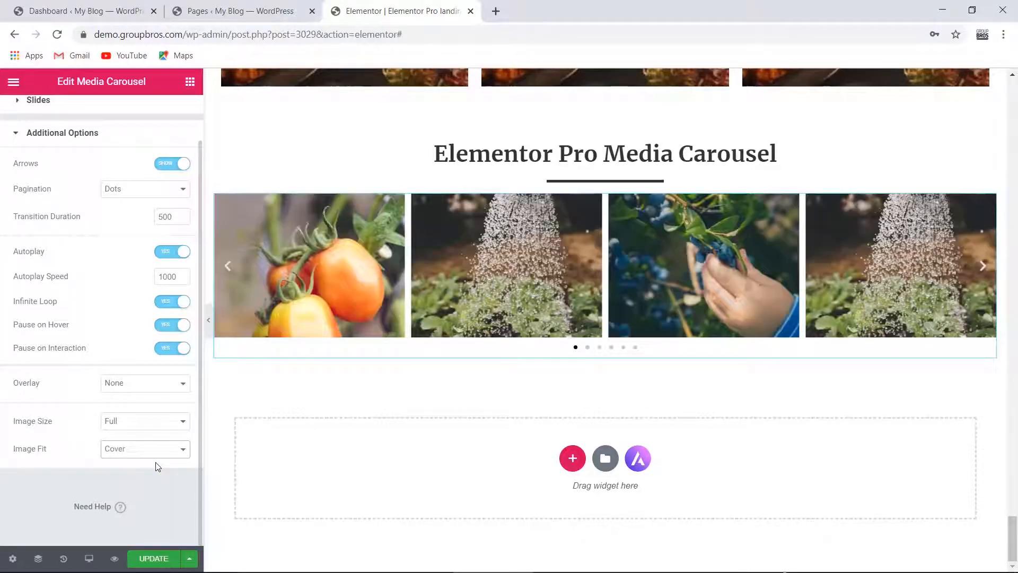
# Change the media carousel's skin to Slideshow in its slide settings.
pyautogui.scroll(1, 68, 435)
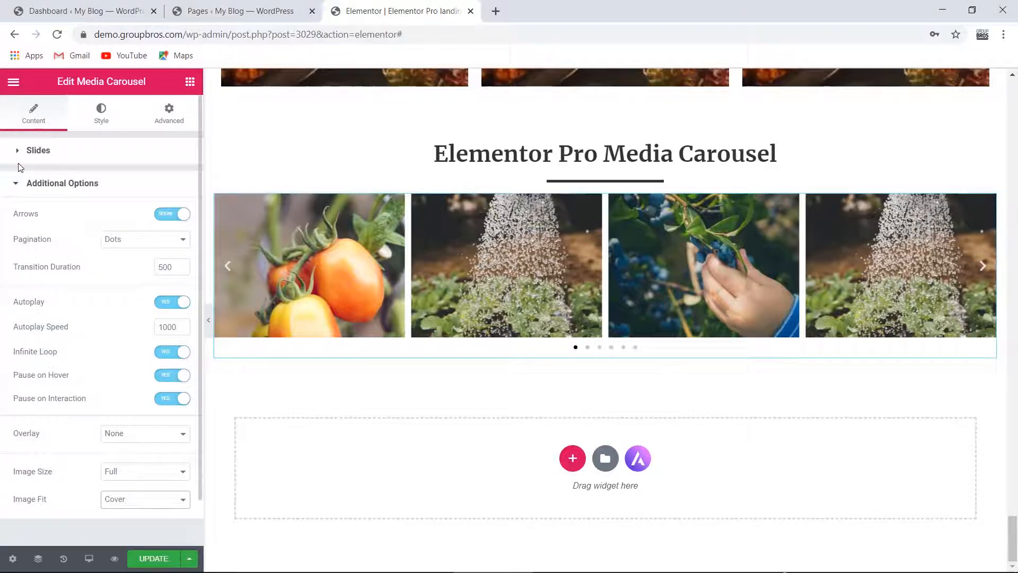
pyautogui.click(27, 152)
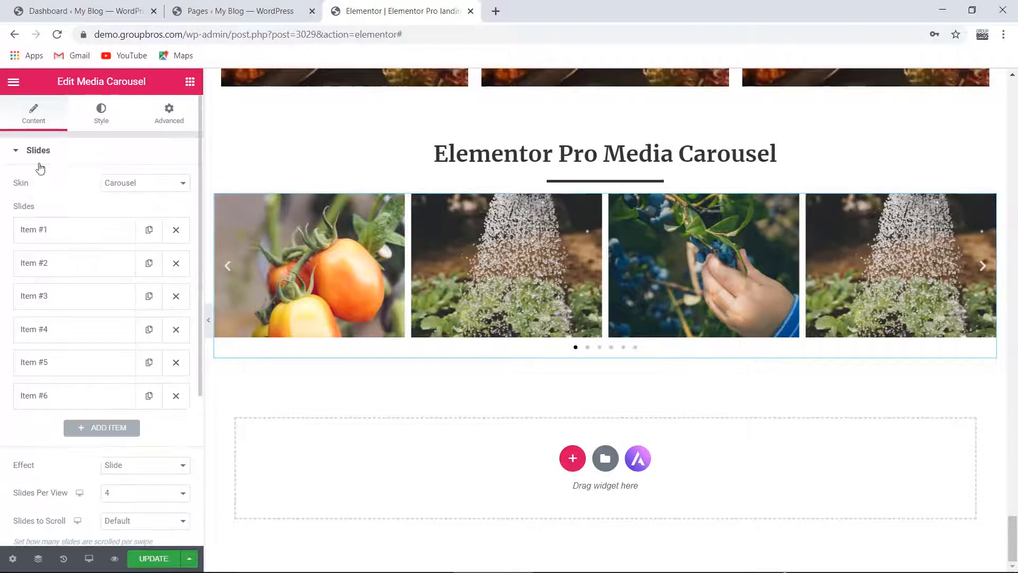
pyautogui.click(175, 186)
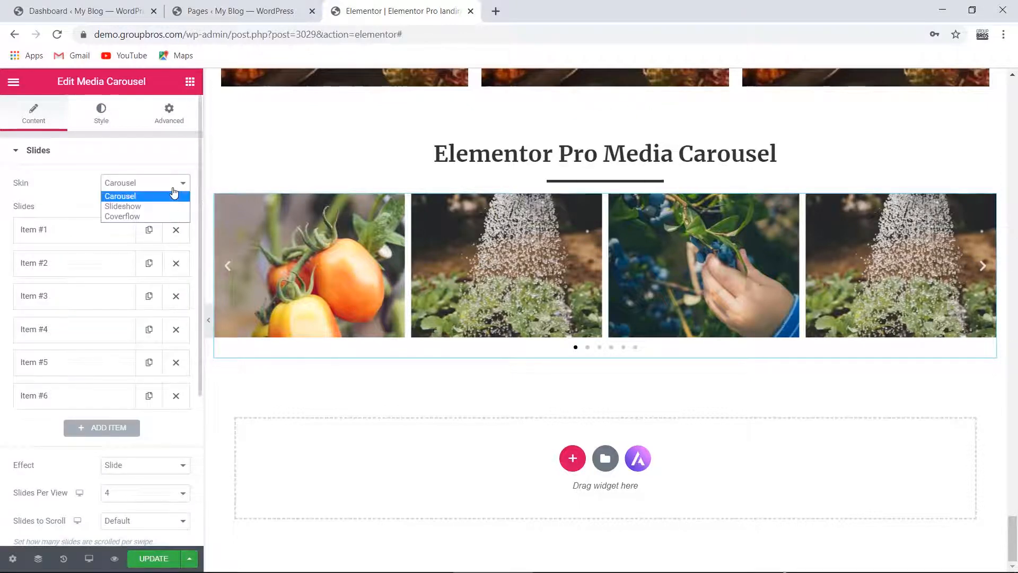
pyautogui.click(122, 208)
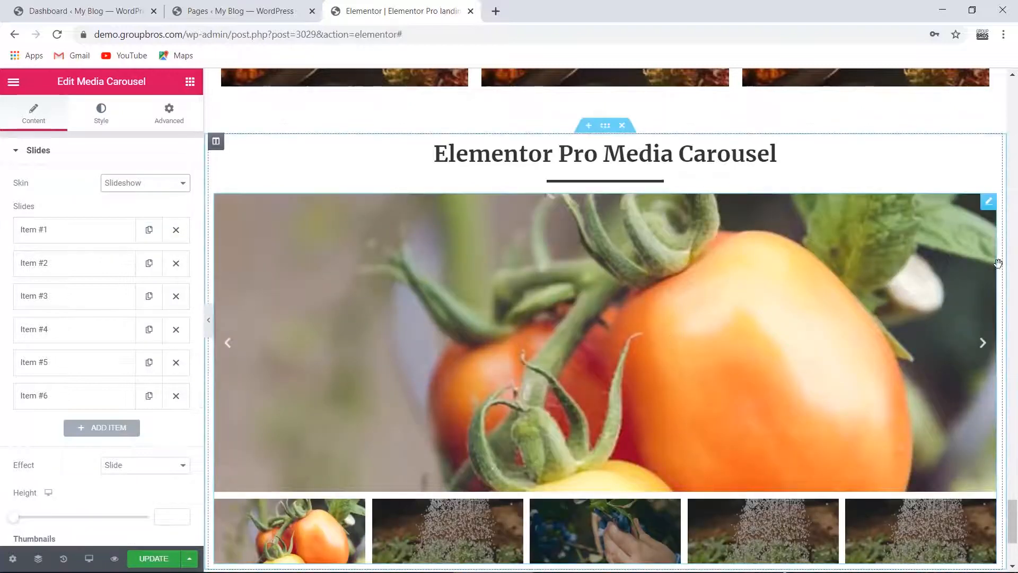
# Preview the slideshow at full page width, advancing the slides and choosing a thumbnail, and return to the widget settings.
pyautogui.scroll(15, 998, 264)
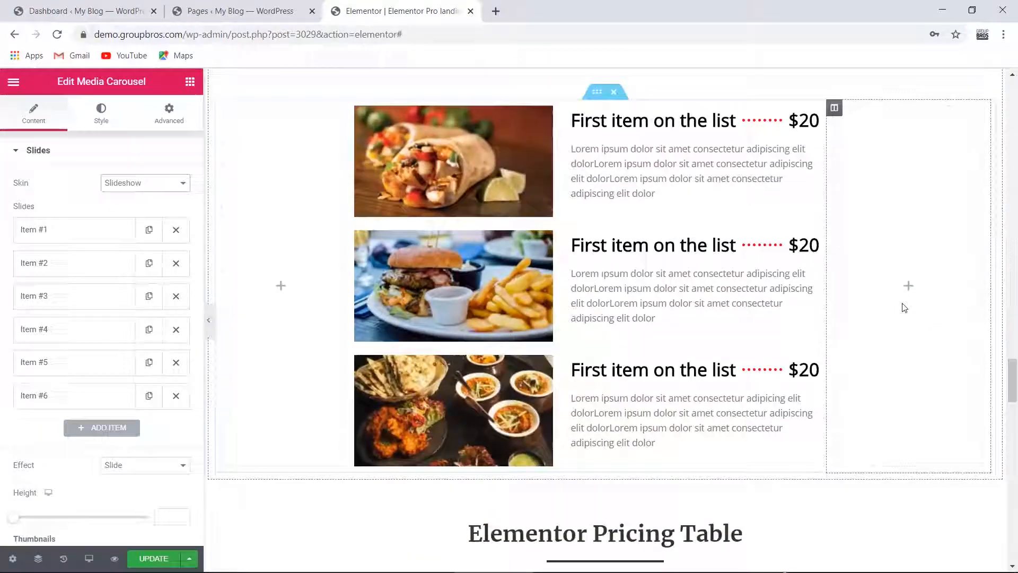
pyautogui.scroll(-15, 905, 308)
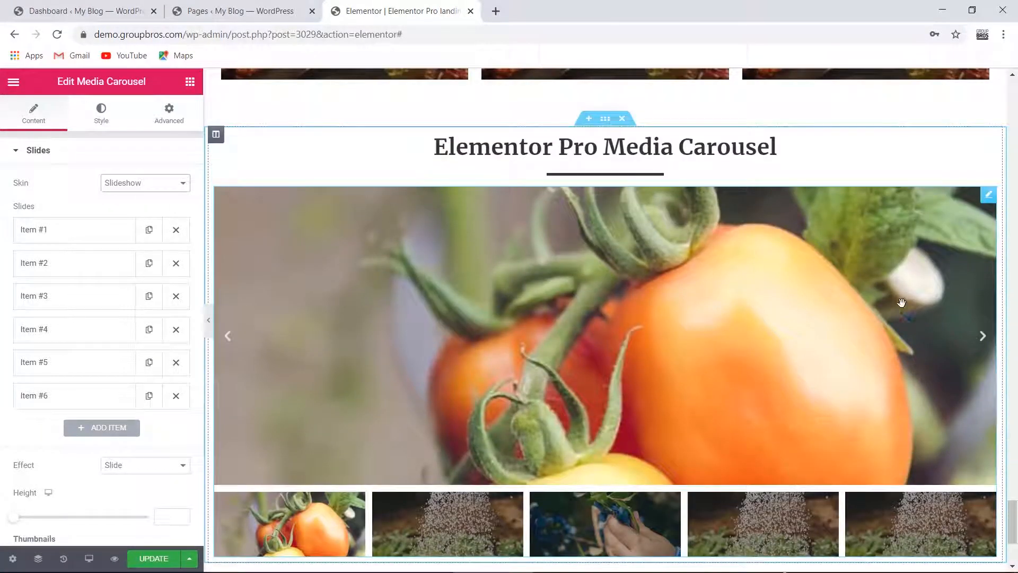
pyautogui.click(207, 317)
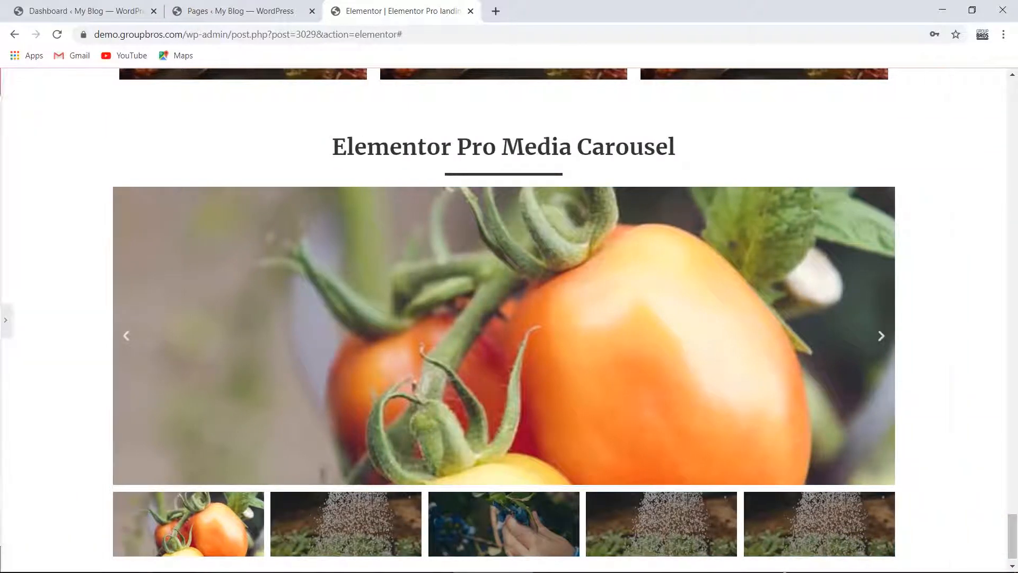
pyautogui.click(881, 337)
pyautogui.click(520, 527)
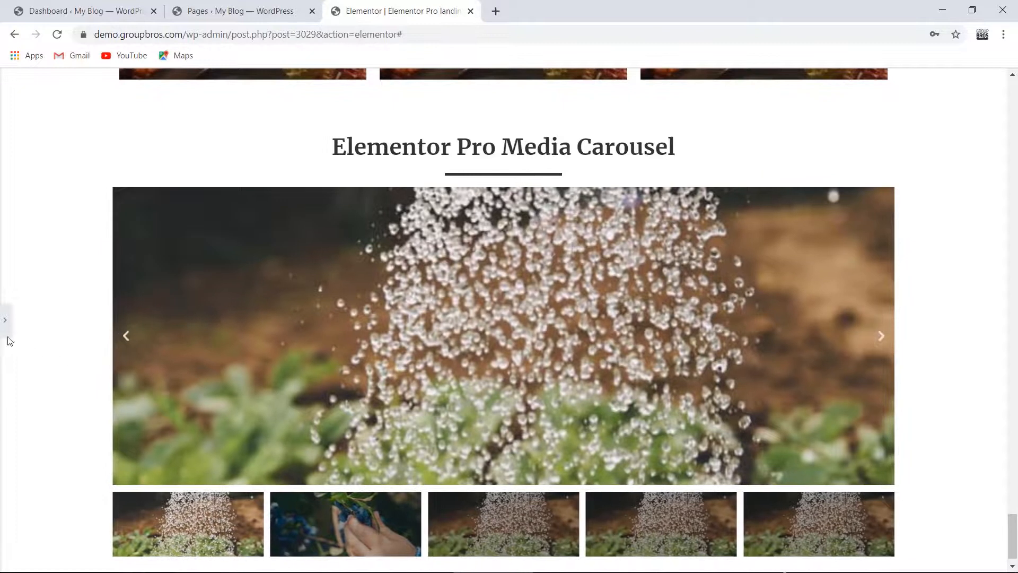
pyautogui.click(4, 320)
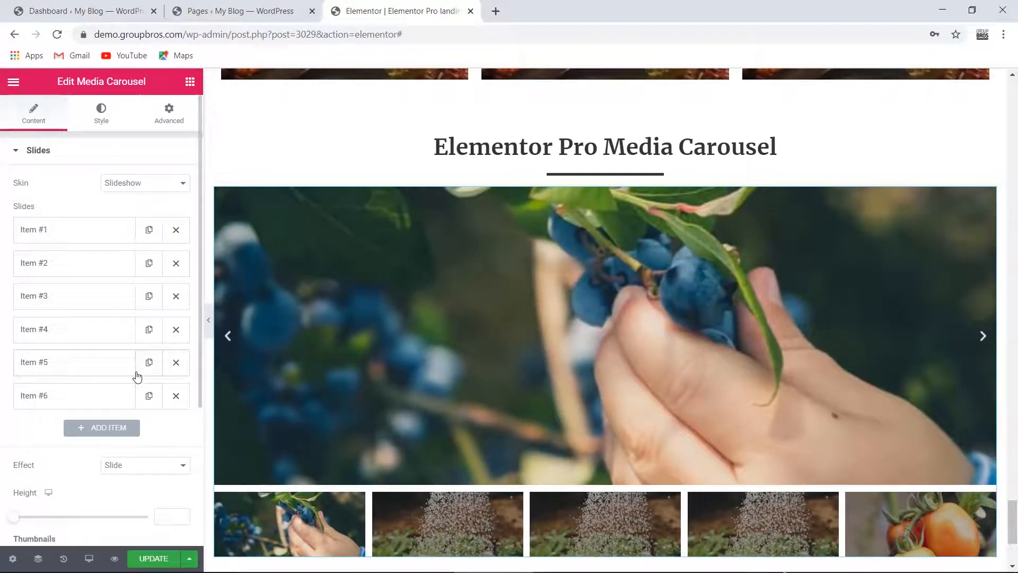
# Try the Fade effect on the slideshow and advance through several slides to preview the transition.
pyautogui.scroll(-4, 137, 376)
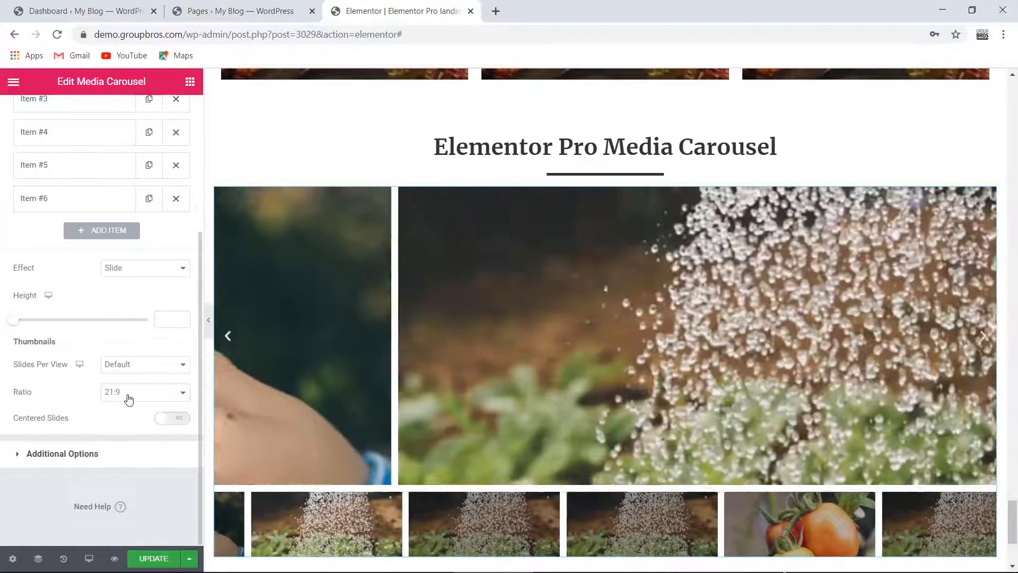
pyautogui.click(128, 396)
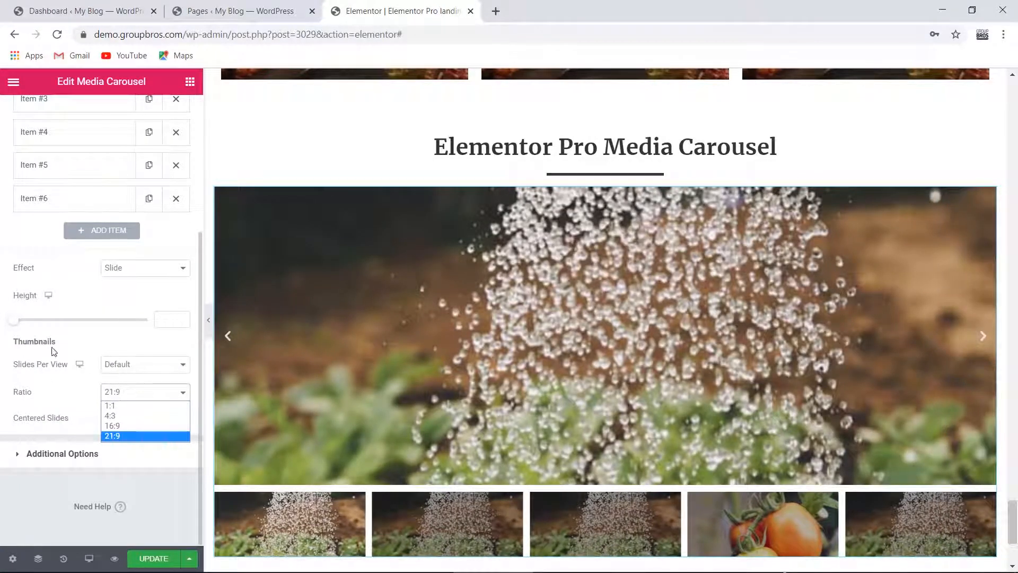
pyautogui.moveTo(11, 277); pyautogui.dragTo(29, 269)
pyautogui.click(150, 269)
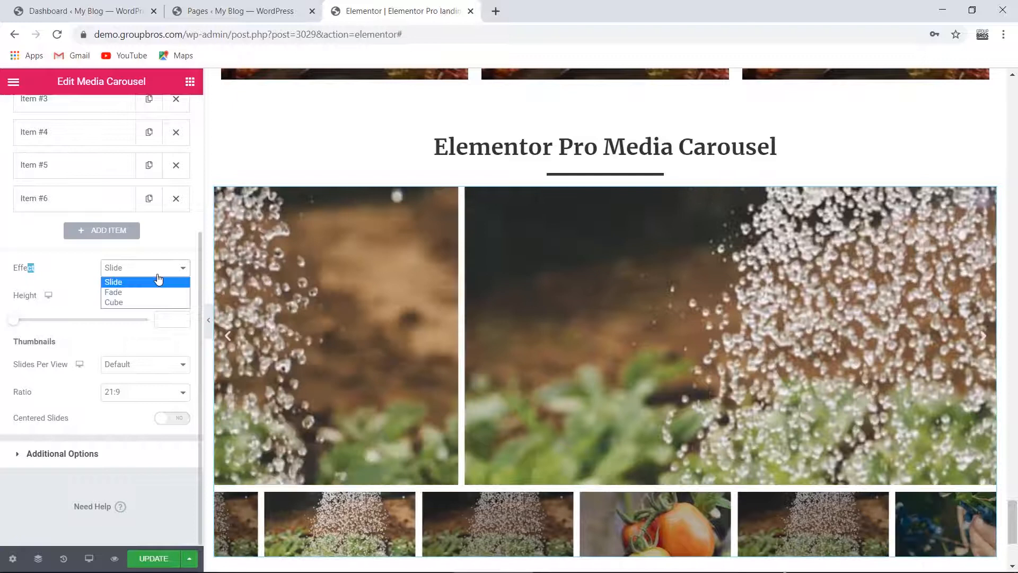
pyautogui.click(160, 293)
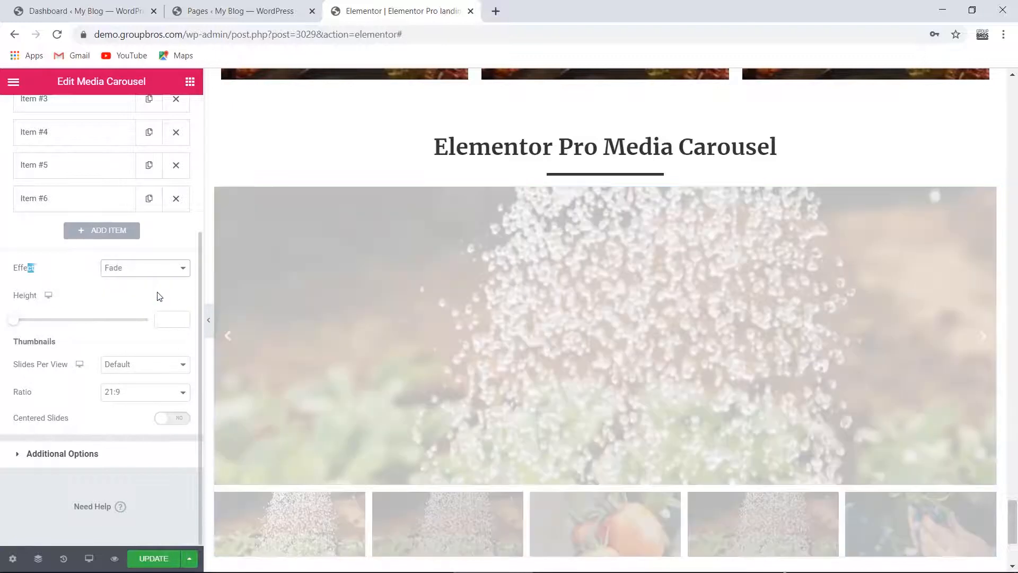
pyautogui.click(984, 337)
pyautogui.click(985, 336)
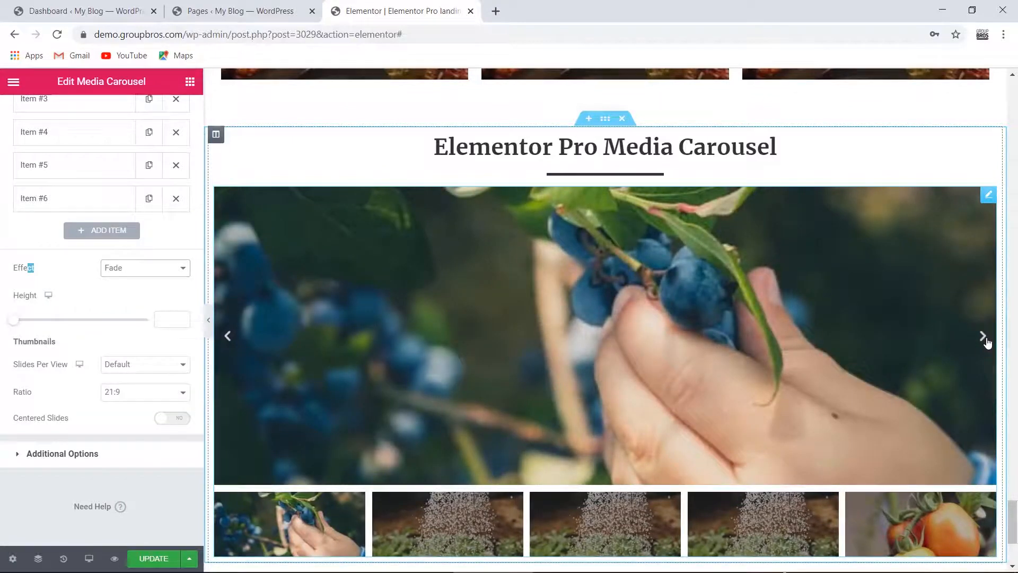
pyautogui.click(985, 336)
# Try the Cube effect while advancing through the slides, and set the effect back to Slide.
pyautogui.click(127, 269)
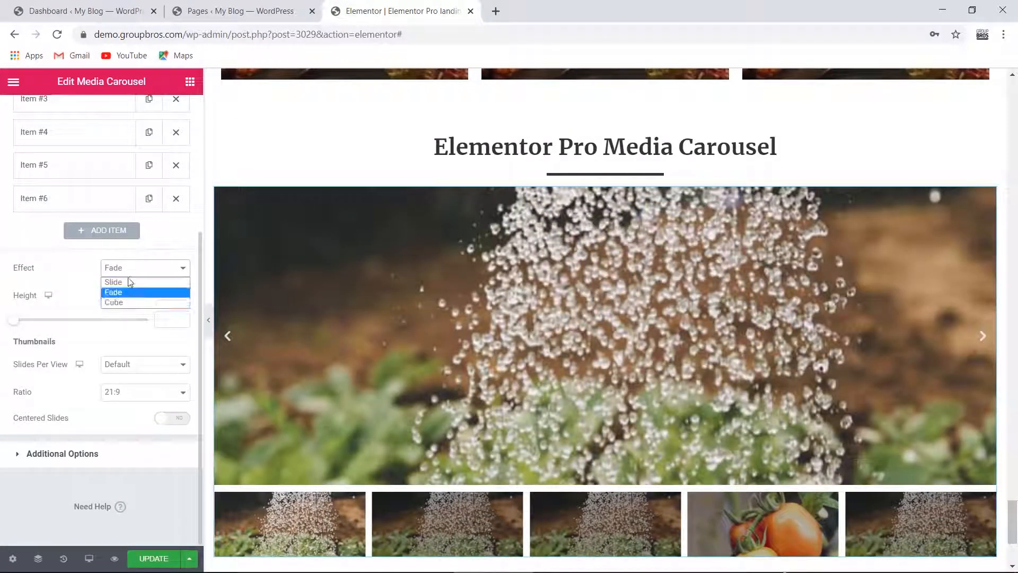
pyautogui.click(135, 307)
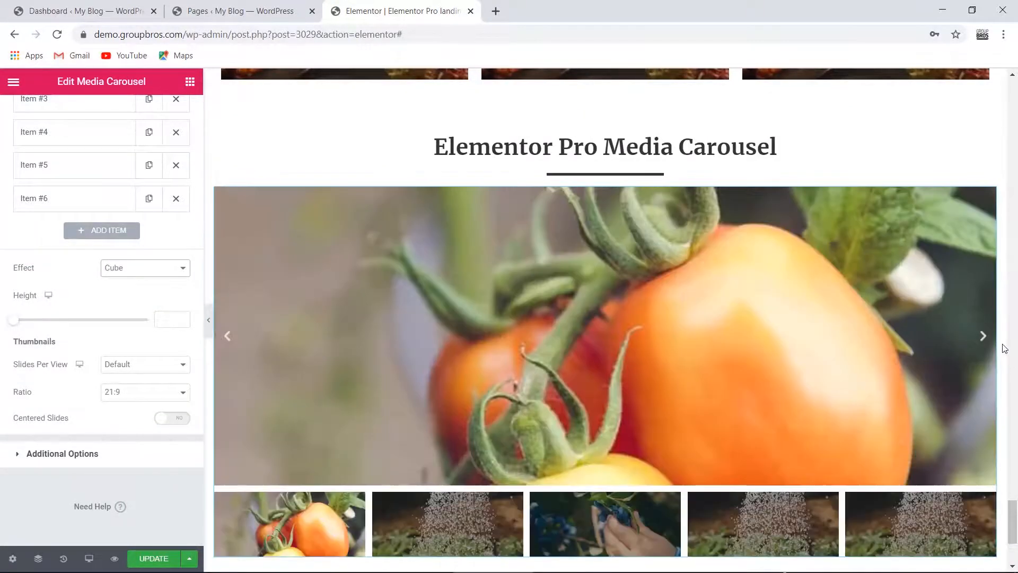
pyautogui.click(986, 341)
pyautogui.click(989, 344)
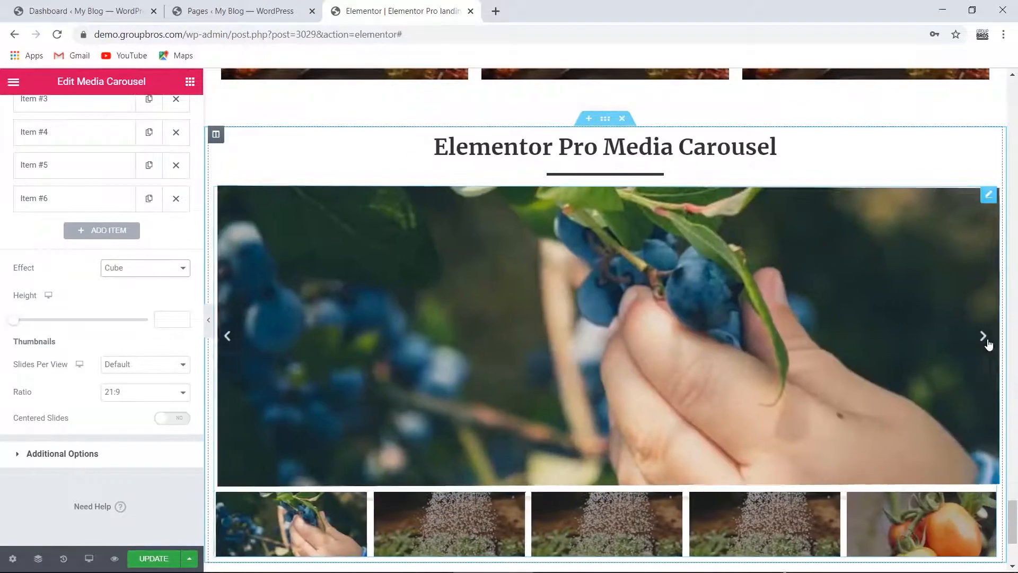
pyautogui.click(988, 344)
pyautogui.click(989, 344)
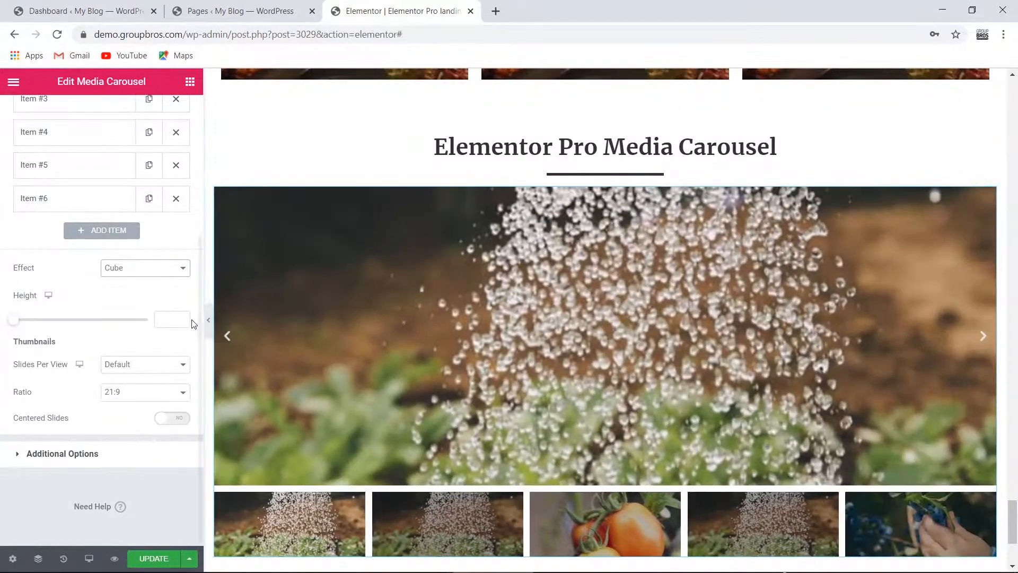
pyautogui.click(126, 278)
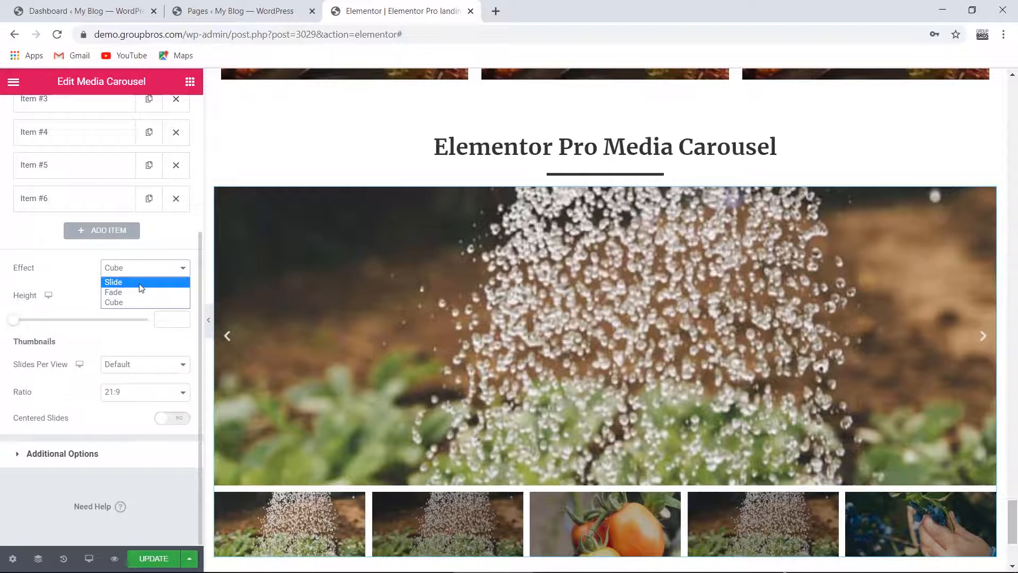
pyautogui.click(132, 281)
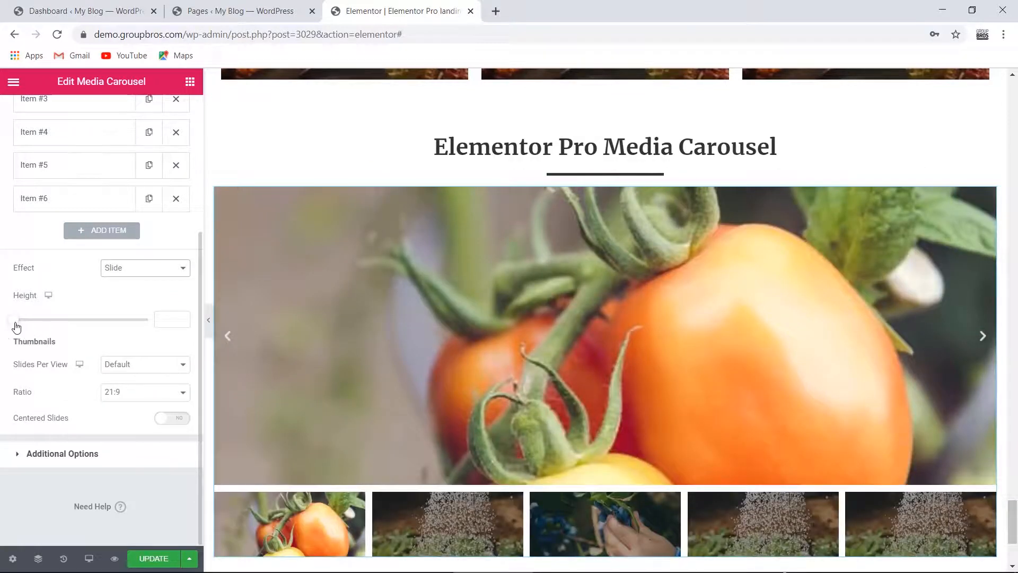
# Set the slideshow's height to 556 and review the slides-per-view choices for its thumbnails.
pyautogui.moveTo(16, 326); pyautogui.dragTo(89, 322)
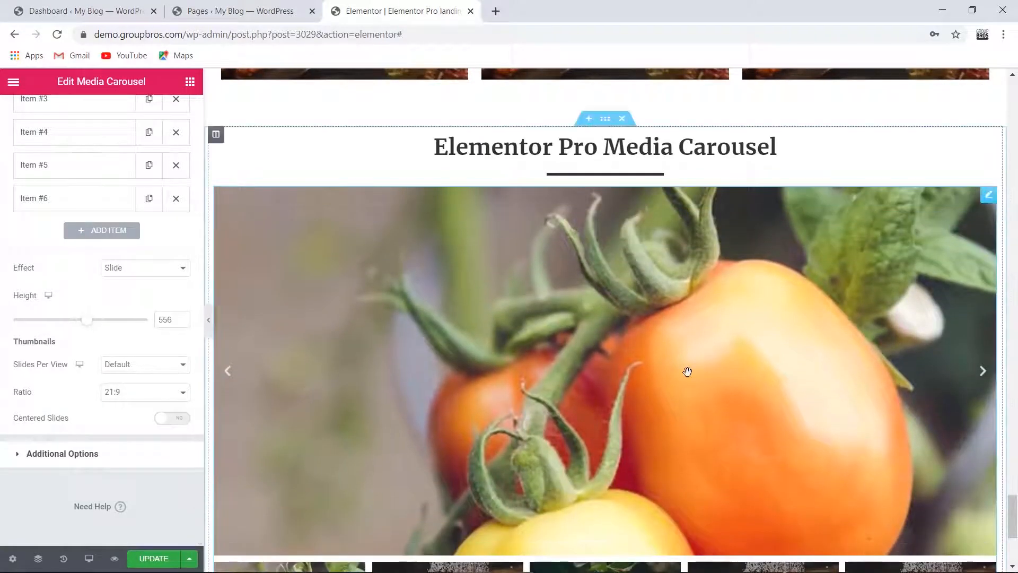
pyautogui.scroll(-3, 687, 371)
pyautogui.scroll(3, 687, 371)
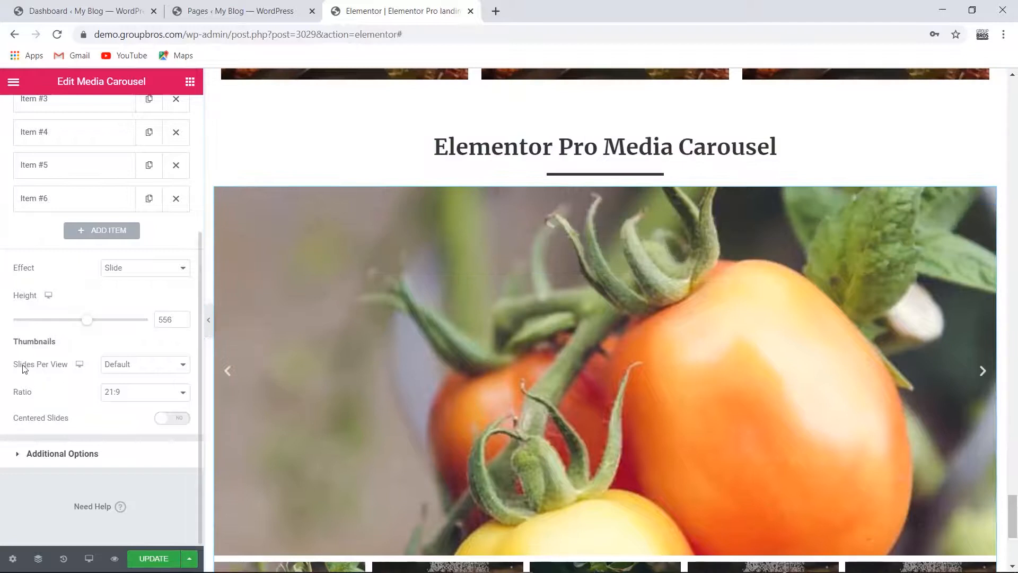
pyautogui.moveTo(21, 366); pyautogui.dragTo(53, 367)
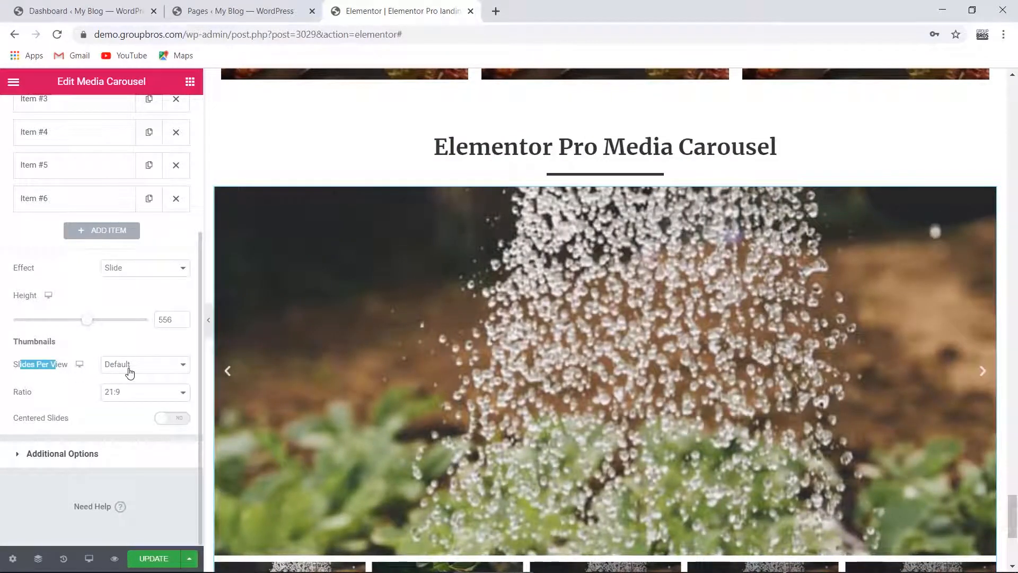
pyautogui.click(128, 366)
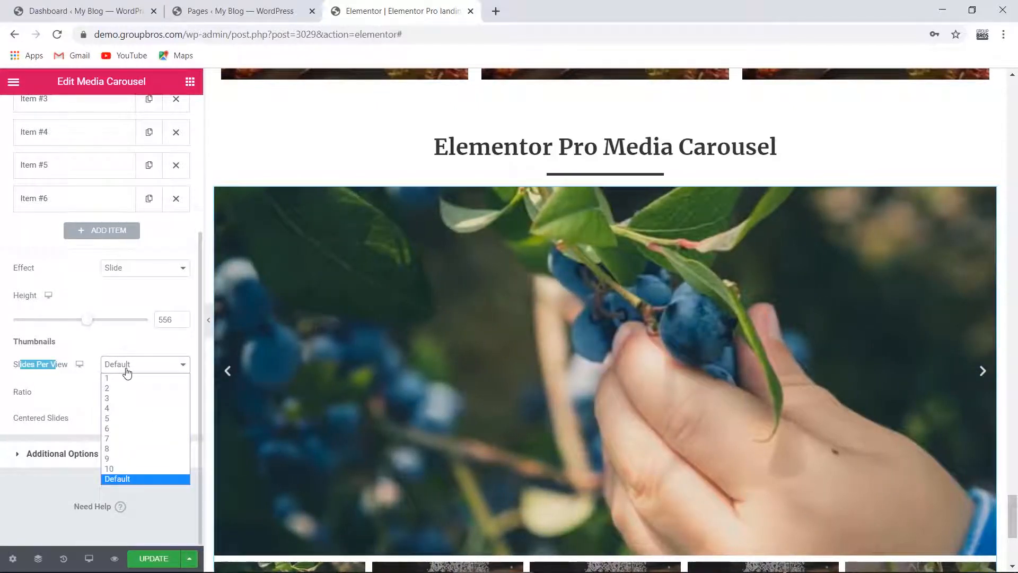
pyautogui.click(127, 372)
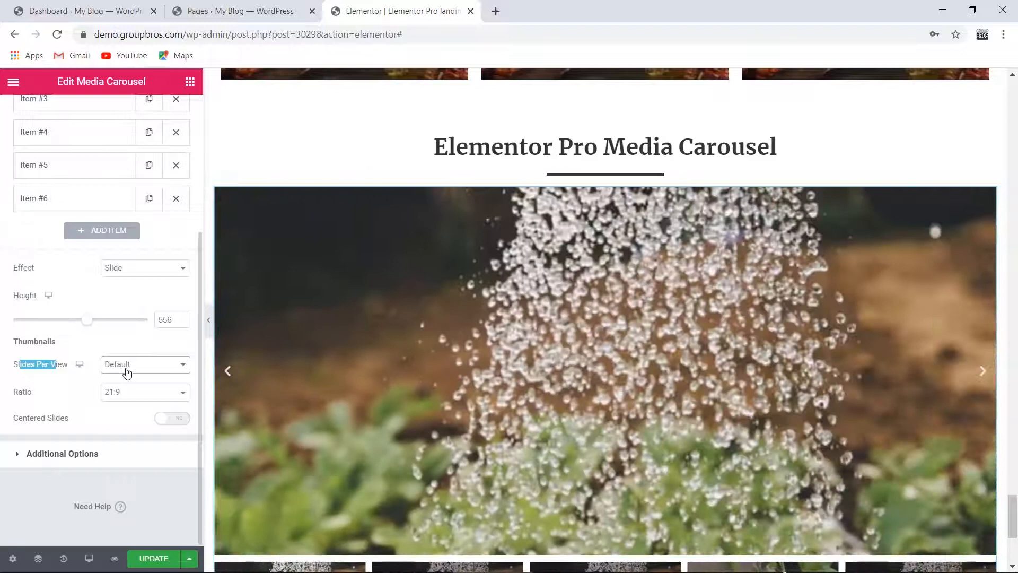
# Change the media carousel's skin to Coverflow.
pyautogui.scroll(5, 74, 404)
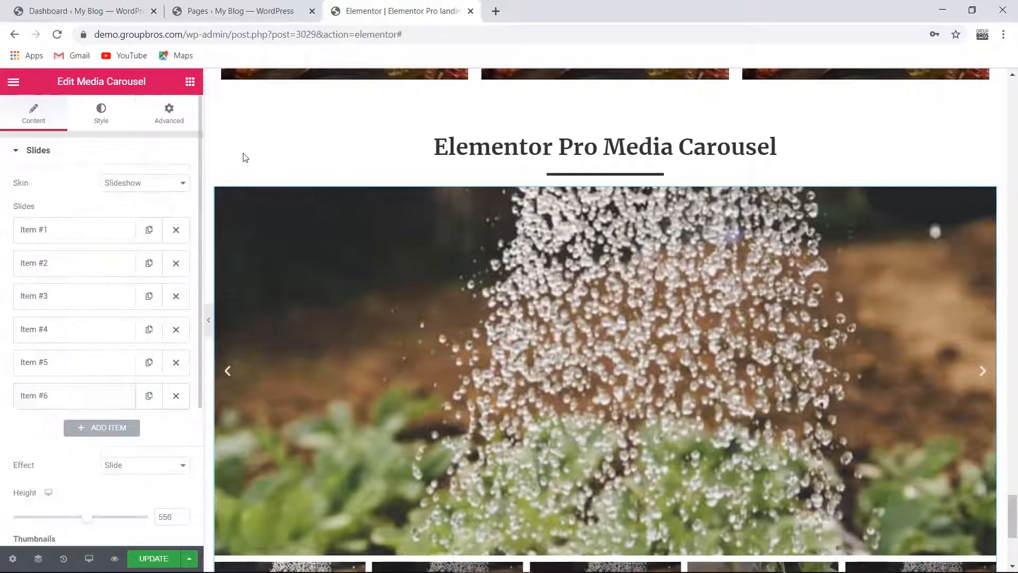
pyautogui.click(144, 183)
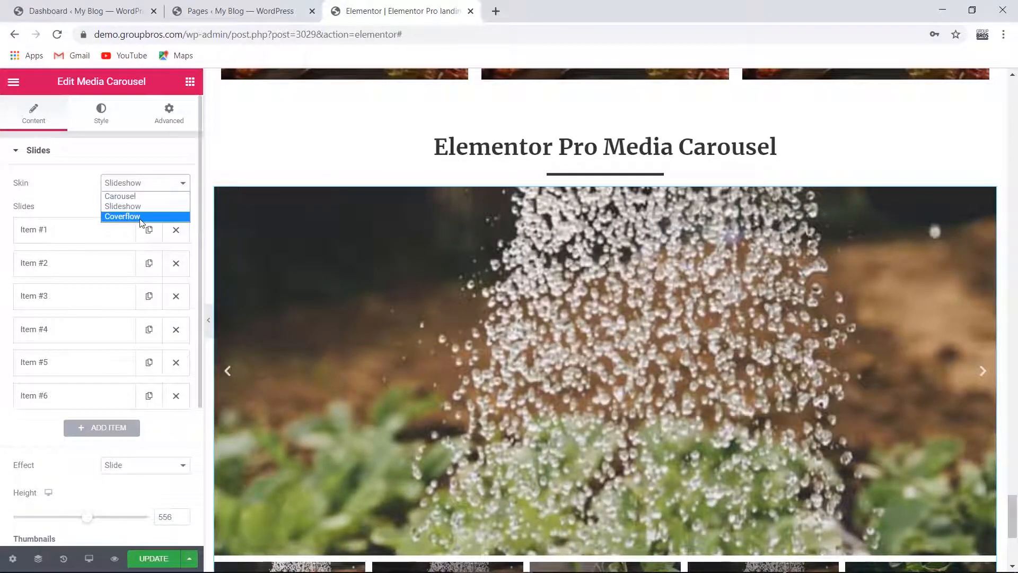
pyautogui.click(142, 216)
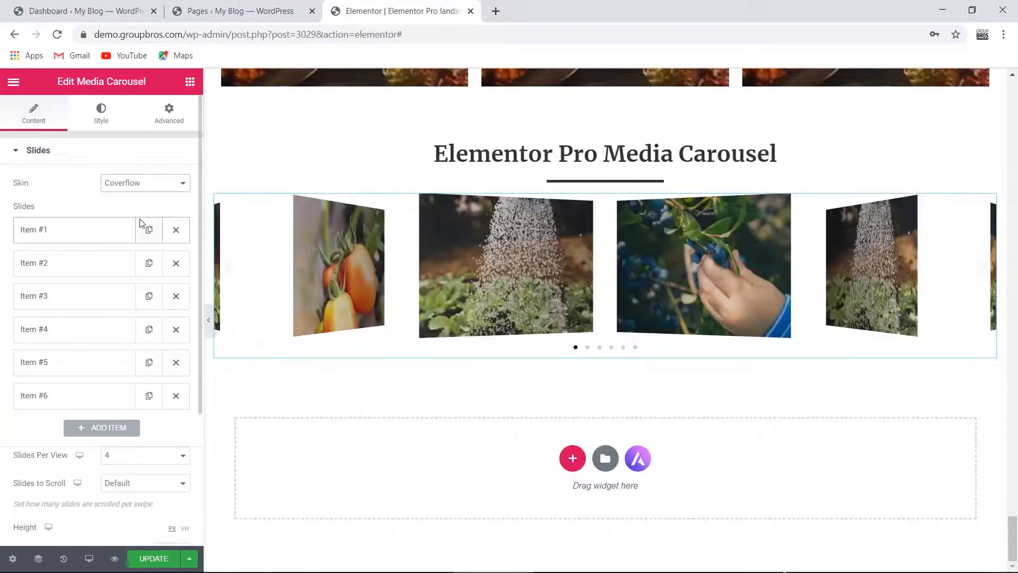
# Preview the Coverflow carousel at full page width, advancing and swiping through its slides.
pyautogui.click(210, 324)
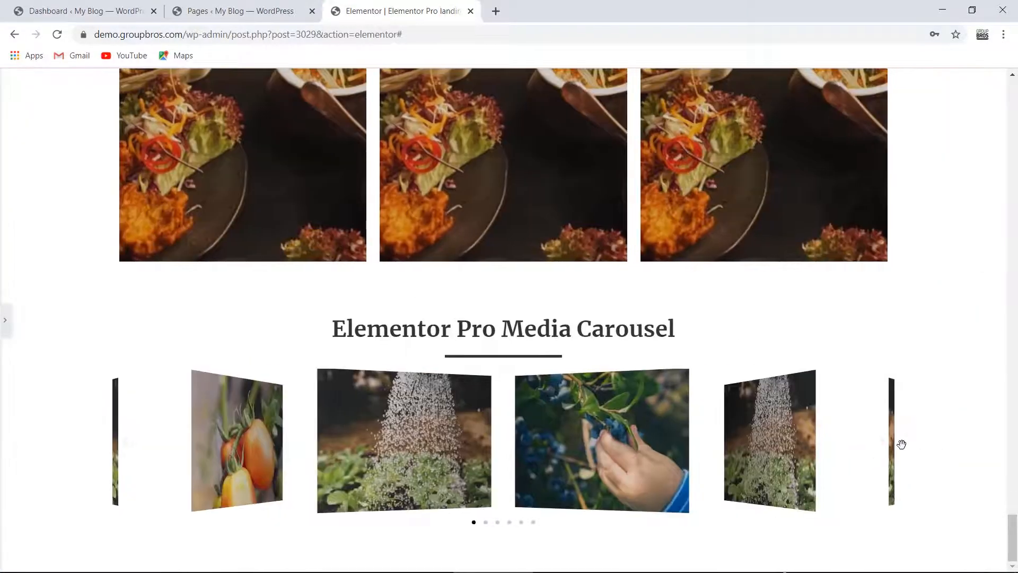
pyautogui.click(888, 441)
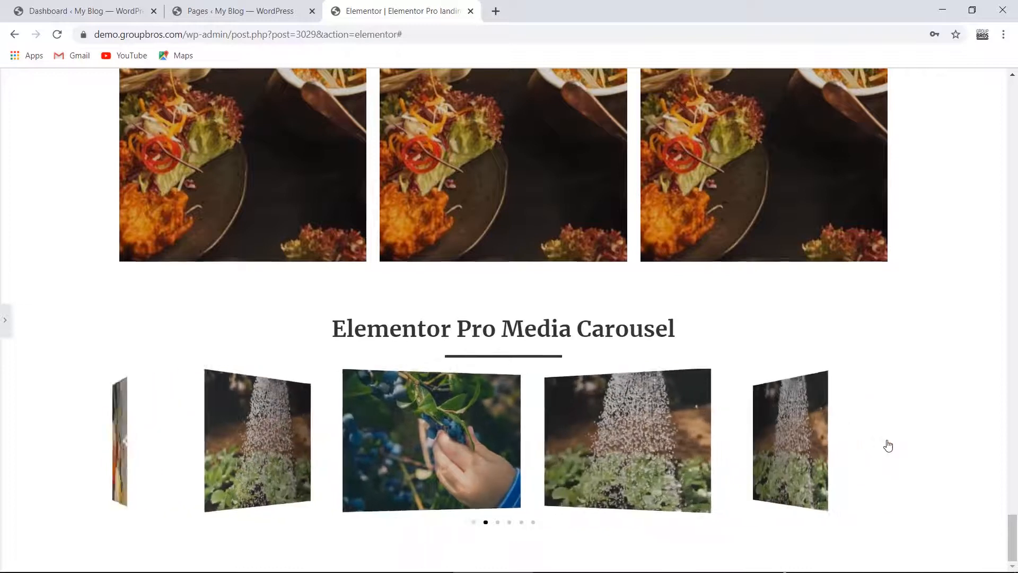
pyautogui.click(888, 441)
pyautogui.click(888, 444)
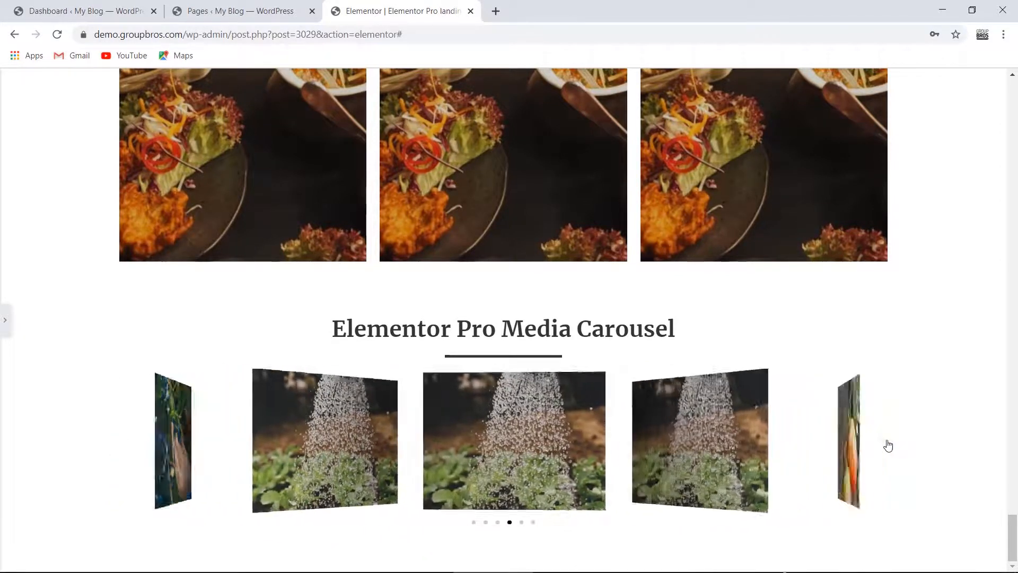
pyautogui.moveTo(643, 452); pyautogui.dragTo(322, 454)
pyautogui.moveTo(439, 444); pyautogui.dragTo(547, 443)
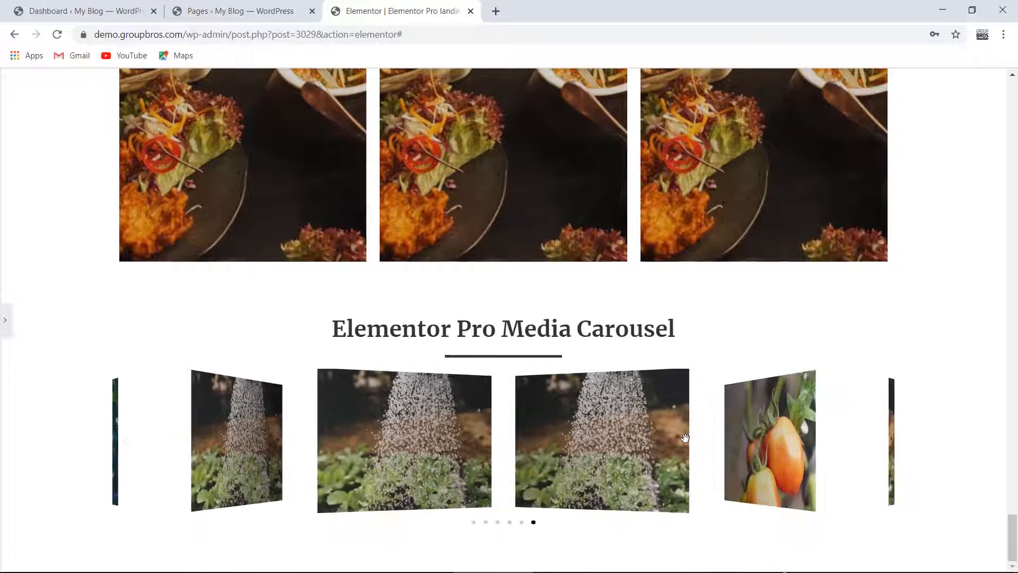
# Set the Coverflow carousel's slides per view to 5.
pyautogui.click(3, 327)
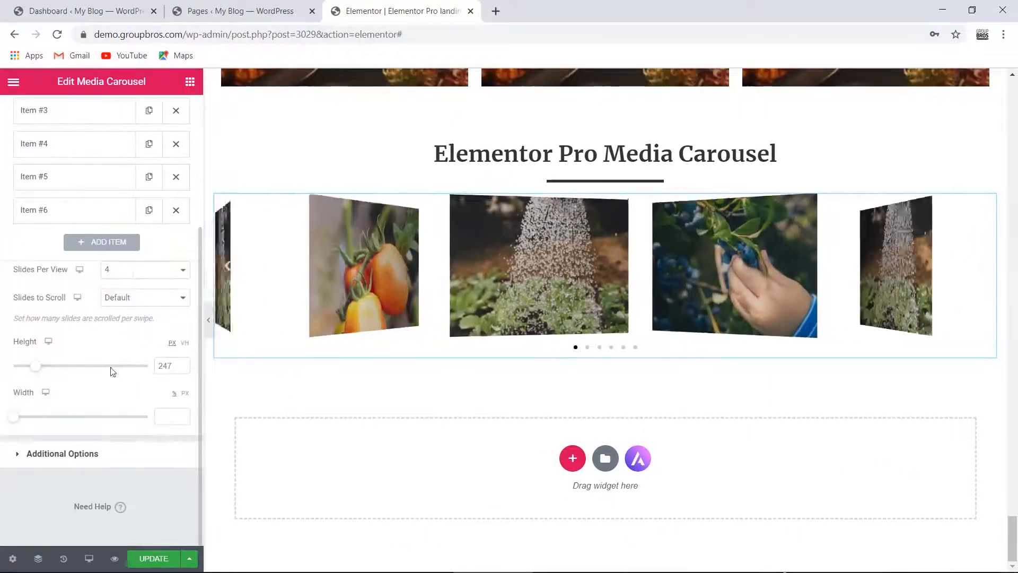
pyautogui.click(123, 276)
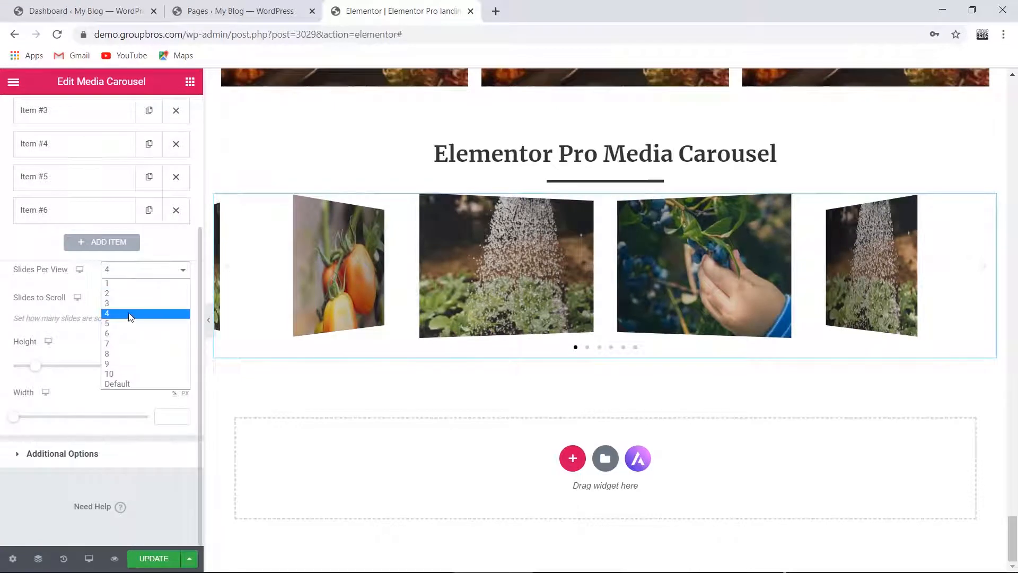
pyautogui.click(129, 328)
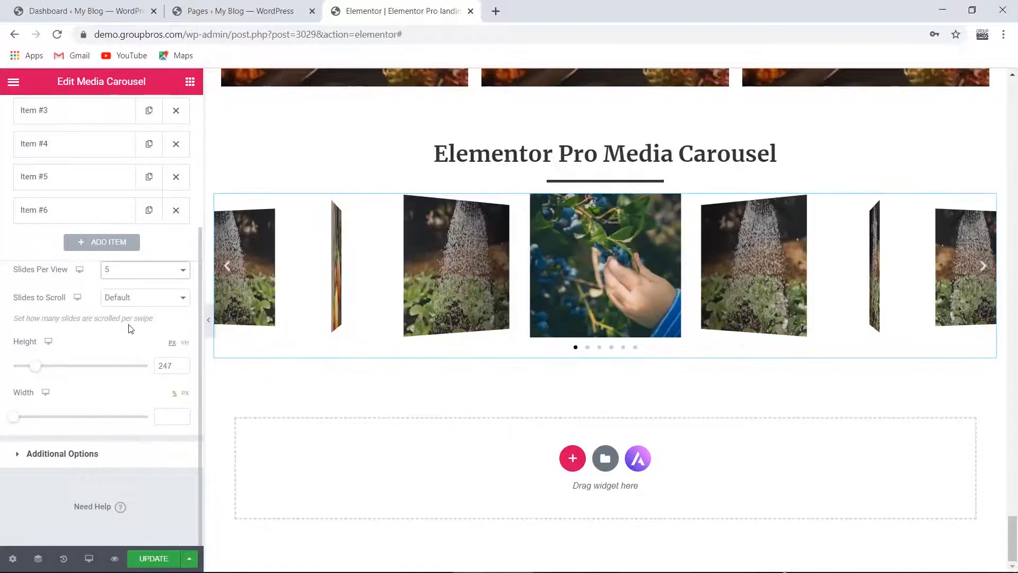
# Preview the five-slide Coverflow layout at full page width, swiping and stepping back through its slides.
pyautogui.scroll(3, 223, 340)
pyautogui.click(209, 321)
pyautogui.moveTo(527, 447); pyautogui.dragTo(479, 444)
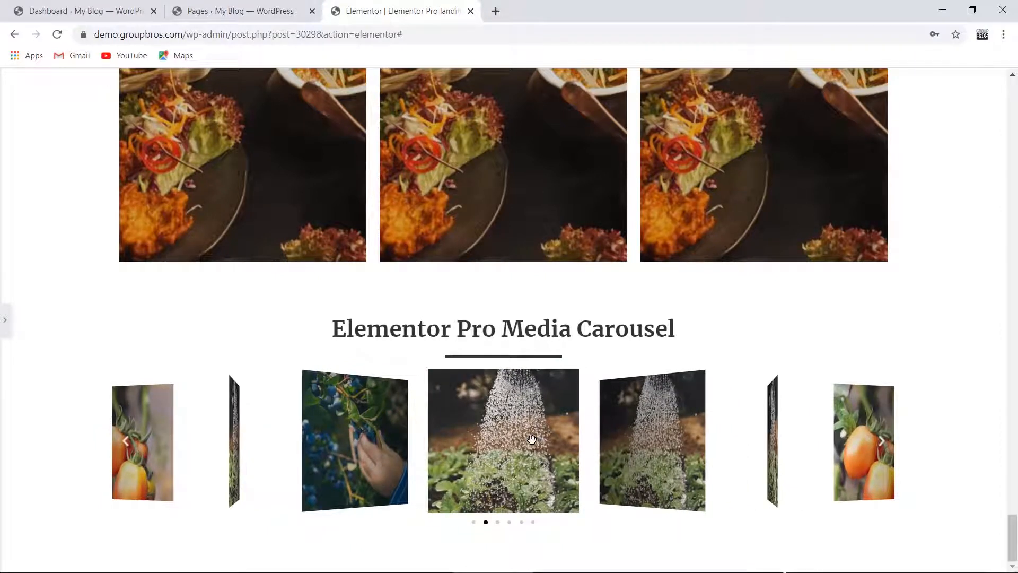
pyautogui.click(125, 445)
pyautogui.click(125, 446)
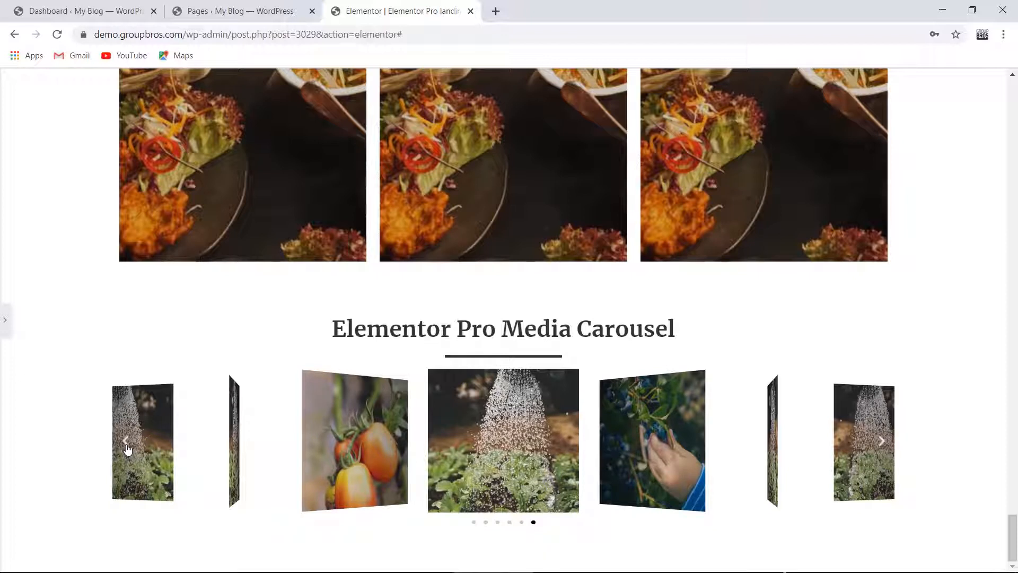
# Change the media carousel's skin from Coverflow back to Carousel and review its slide settings.
pyautogui.click(5, 319)
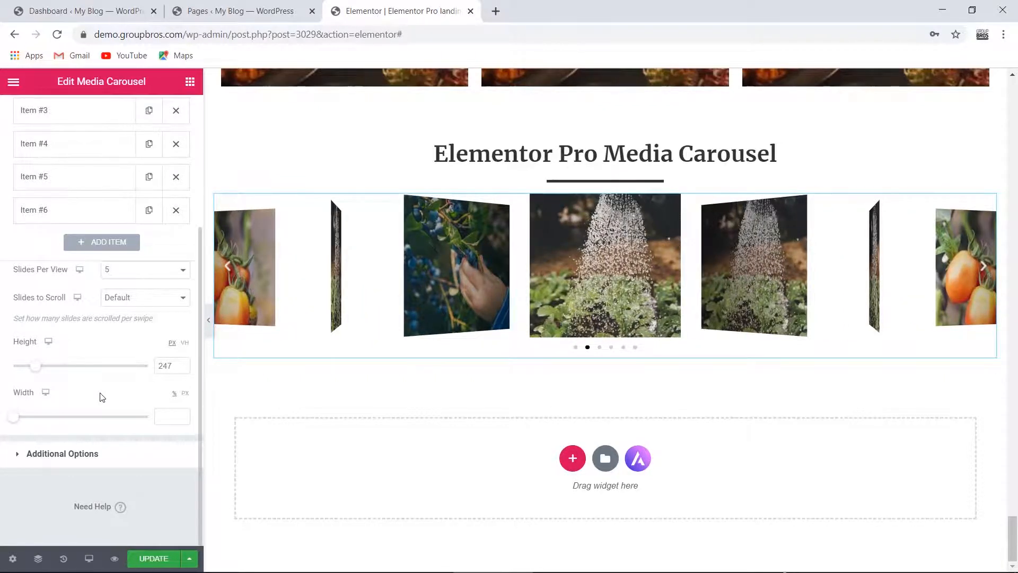
pyautogui.scroll(4, 110, 440)
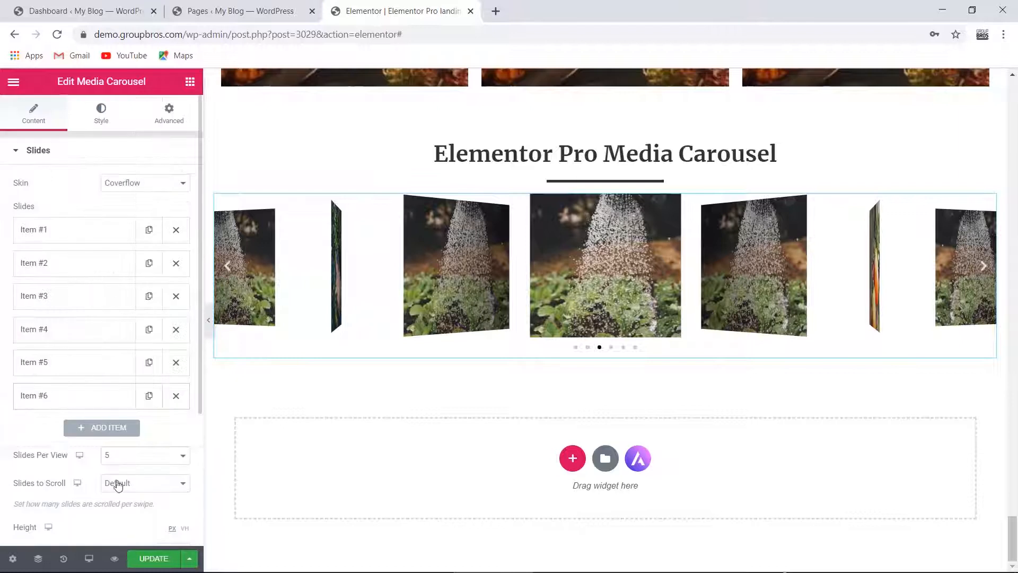
pyautogui.scroll(-4, 122, 466)
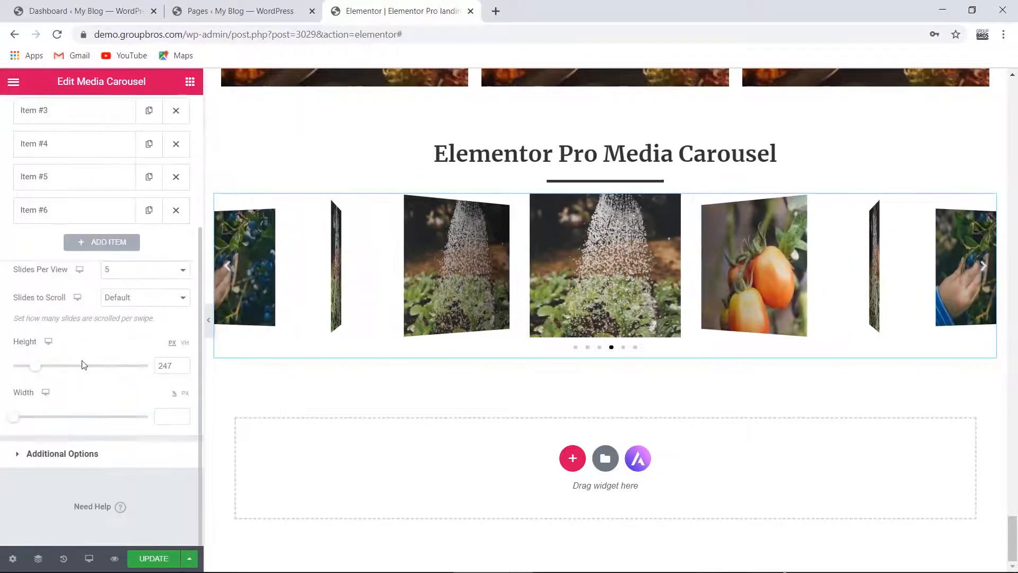
pyautogui.scroll(4, 61, 425)
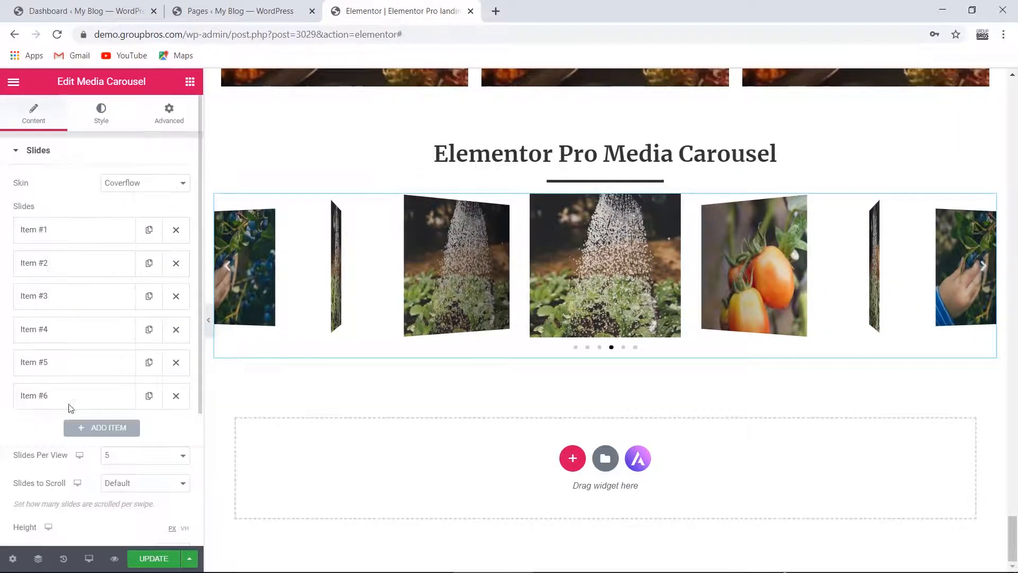
pyautogui.click(137, 186)
pyautogui.click(120, 196)
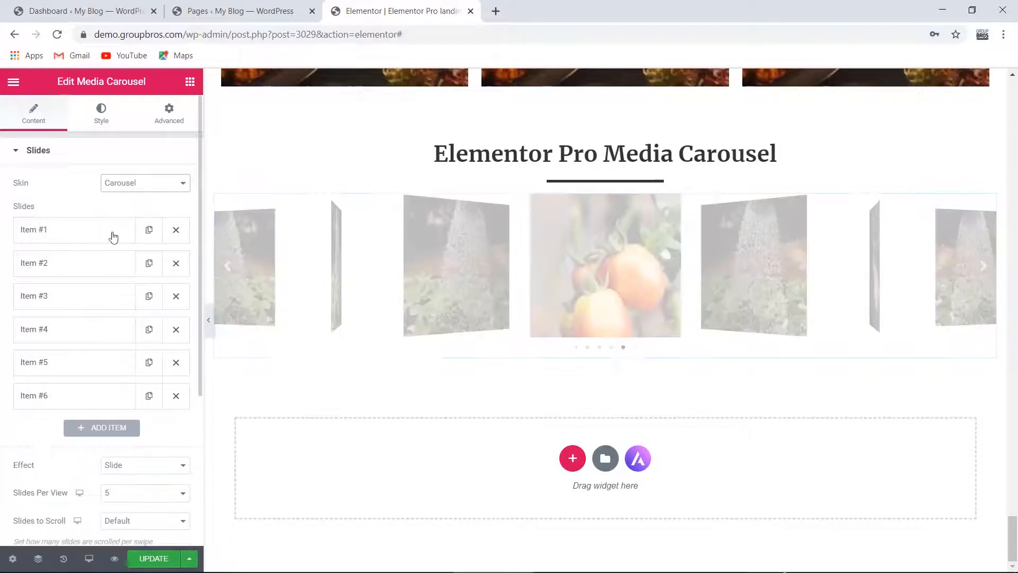
pyautogui.scroll(-4, 136, 294)
pyautogui.scroll(4, 72, 223)
# Set the carousel's navigation arrow size to 53 and color the arrows red, #FF0303.
pyautogui.click(101, 114)
pyautogui.scroll(-1, 113, 376)
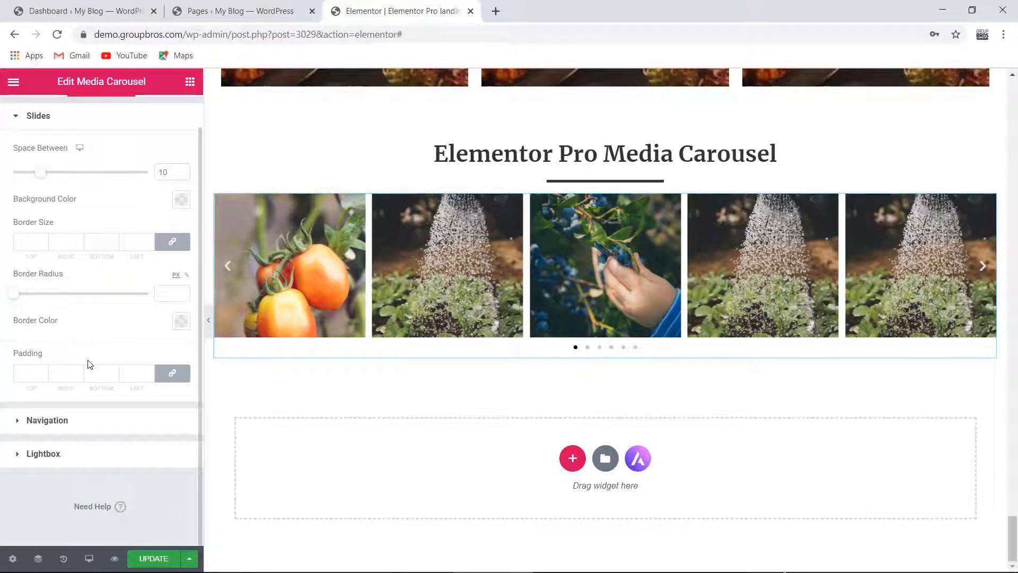
pyautogui.click(30, 423)
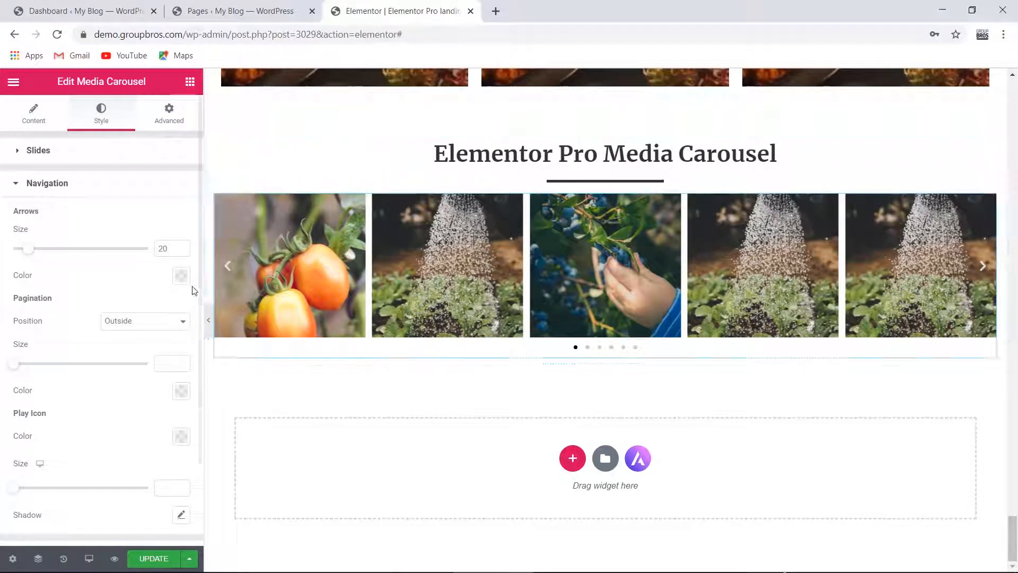
pyautogui.moveTo(28, 249); pyautogui.dragTo(78, 250)
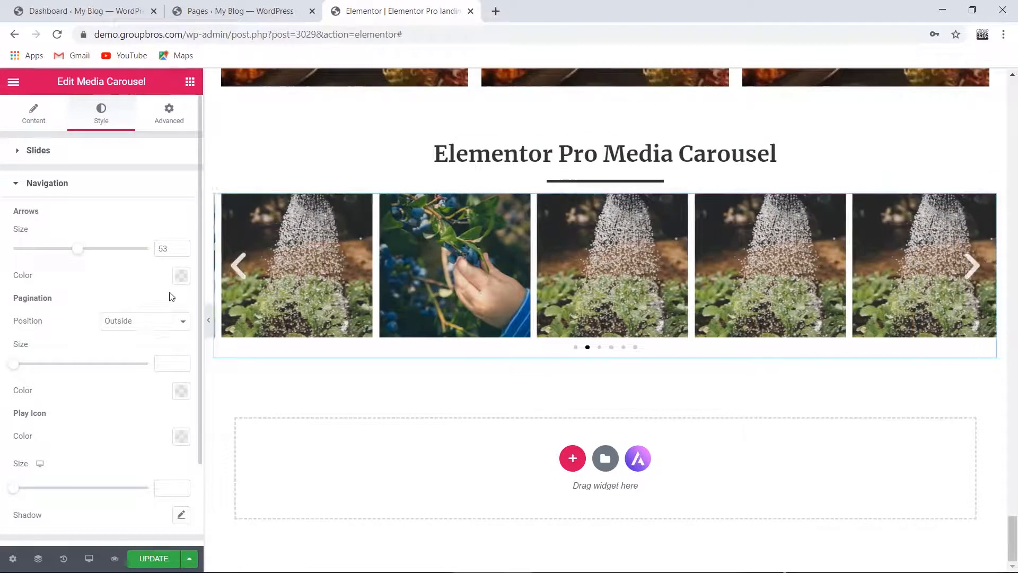
pyautogui.click(180, 276)
pyautogui.click(180, 332)
pyautogui.moveTo(188, 333)
pyautogui.mouseDown()
pyautogui.moveTo(7, 436)
pyautogui.moveTo(2, 469)
pyautogui.moveTo(179, 321)
pyautogui.mouseUp()
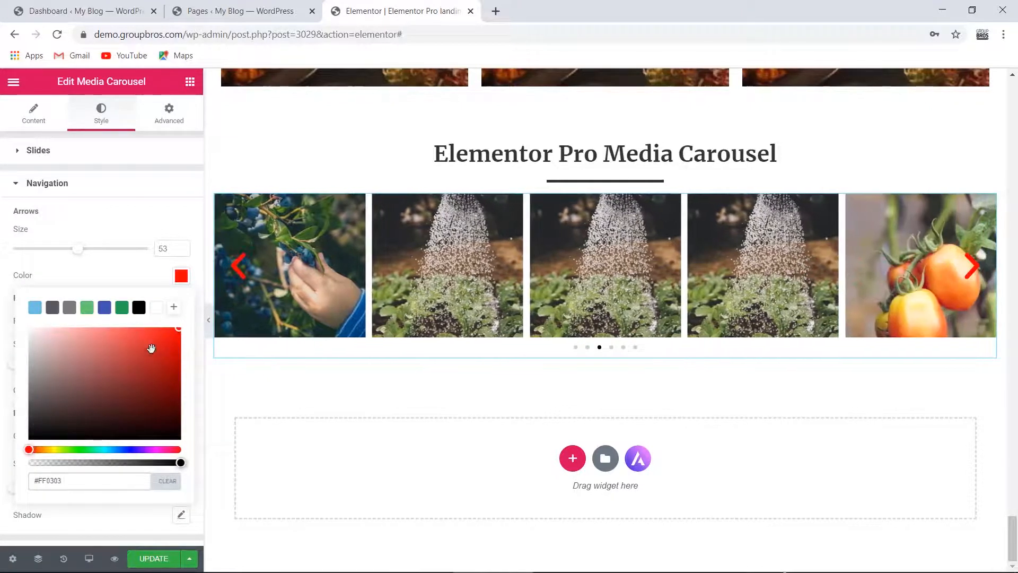
pyautogui.click(181, 276)
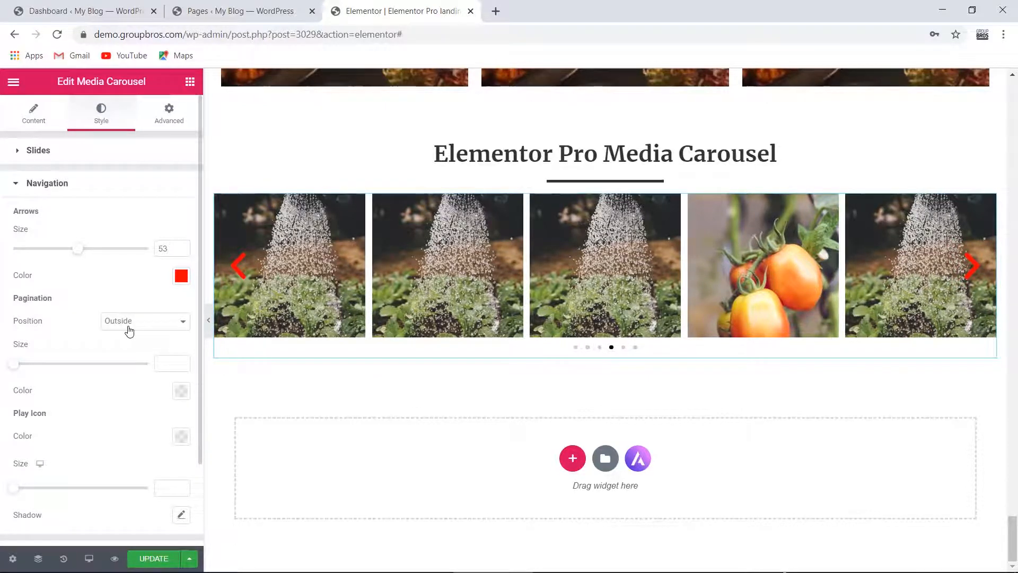
# Try the Inside position for the carousel's pagination, and set it back to Outside.
pyautogui.click(128, 330)
pyautogui.click(128, 346)
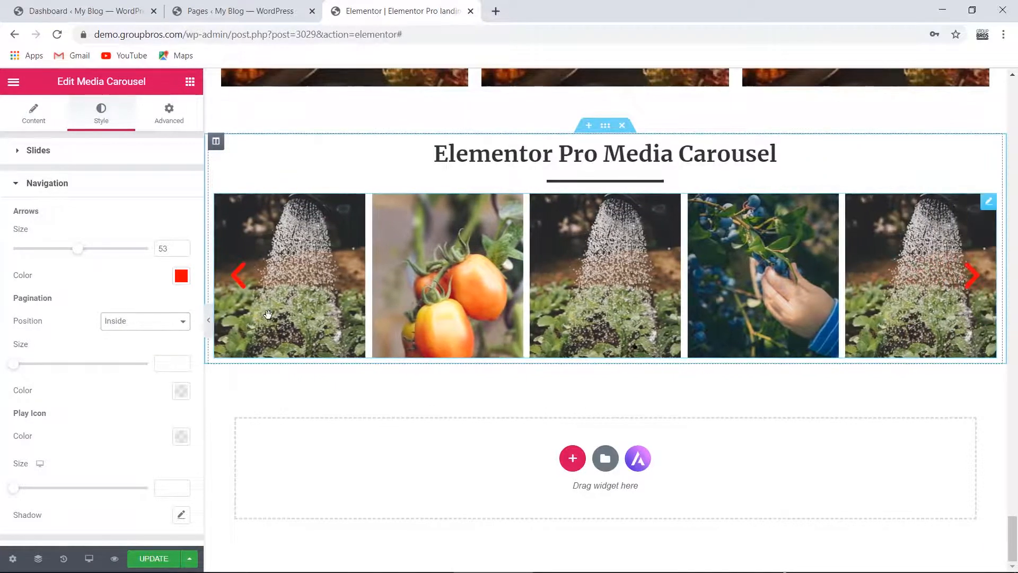
pyautogui.click(132, 325)
pyautogui.click(131, 335)
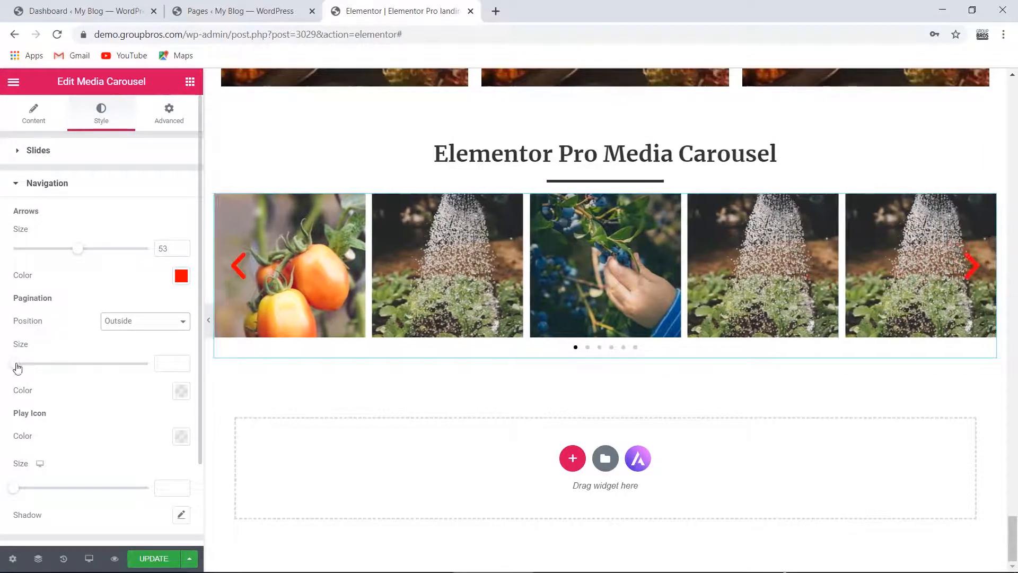
# Set the size of the carousel's pagination dots to 12.
pyautogui.moveTo(16, 369); pyautogui.dragTo(96, 367)
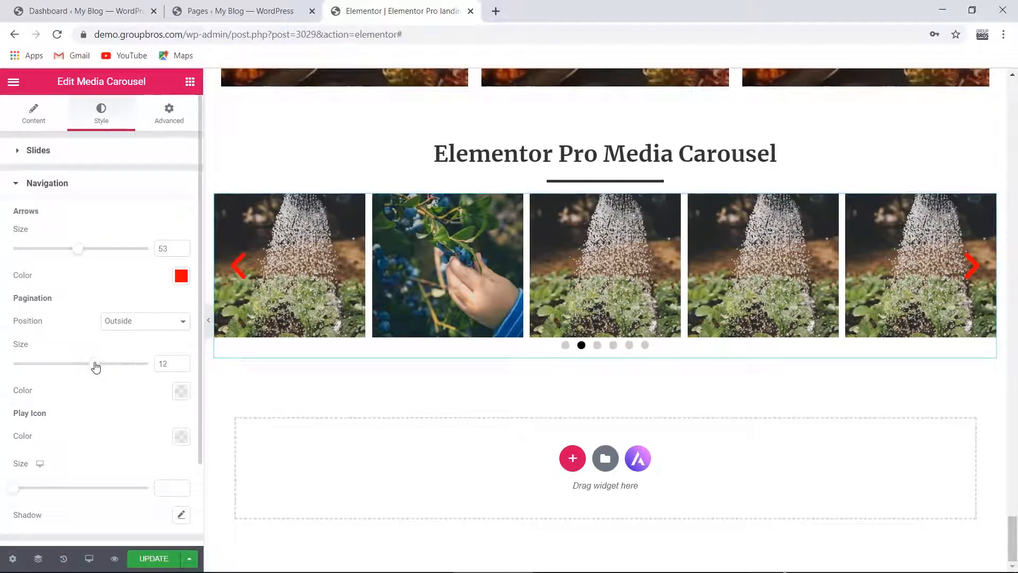
pyautogui.scroll(-2, 103, 372)
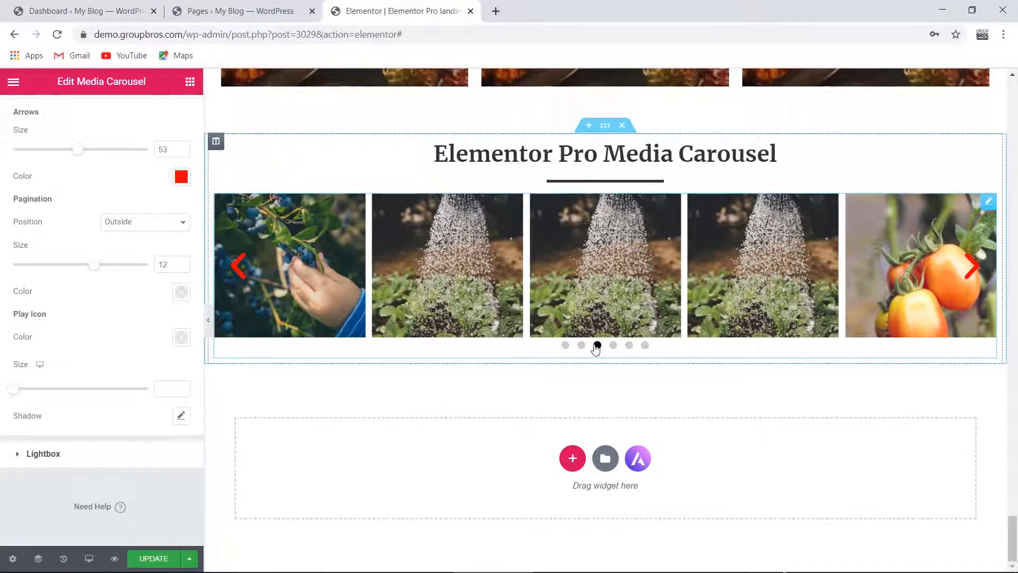
pyautogui.scroll(2, 75, 382)
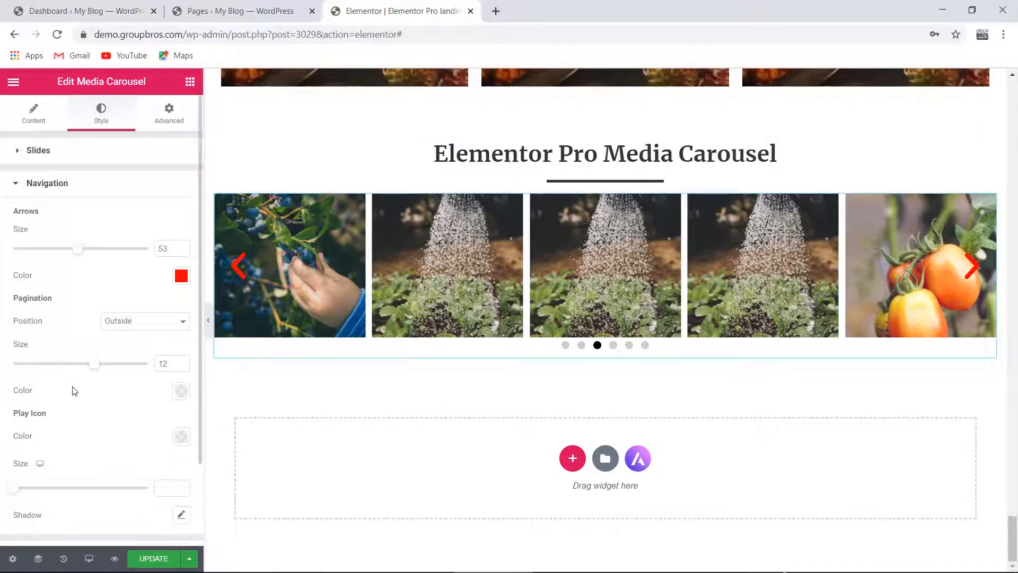
# Review the play icon's shadow settings and the carousel's Lightbox style options.
pyautogui.scroll(-2, 87, 393)
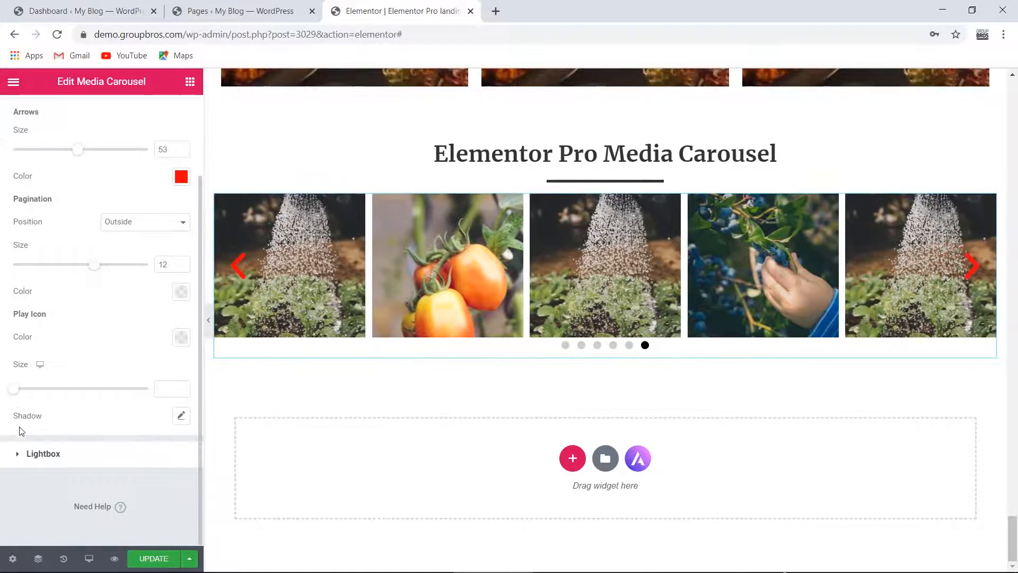
pyautogui.click(180, 417)
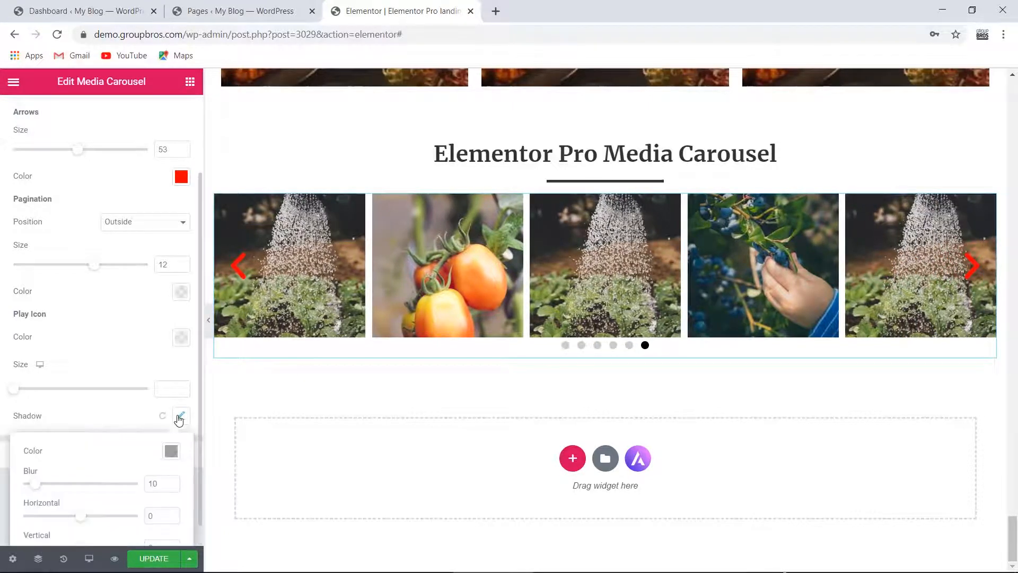
pyautogui.click(162, 432)
pyautogui.click(117, 455)
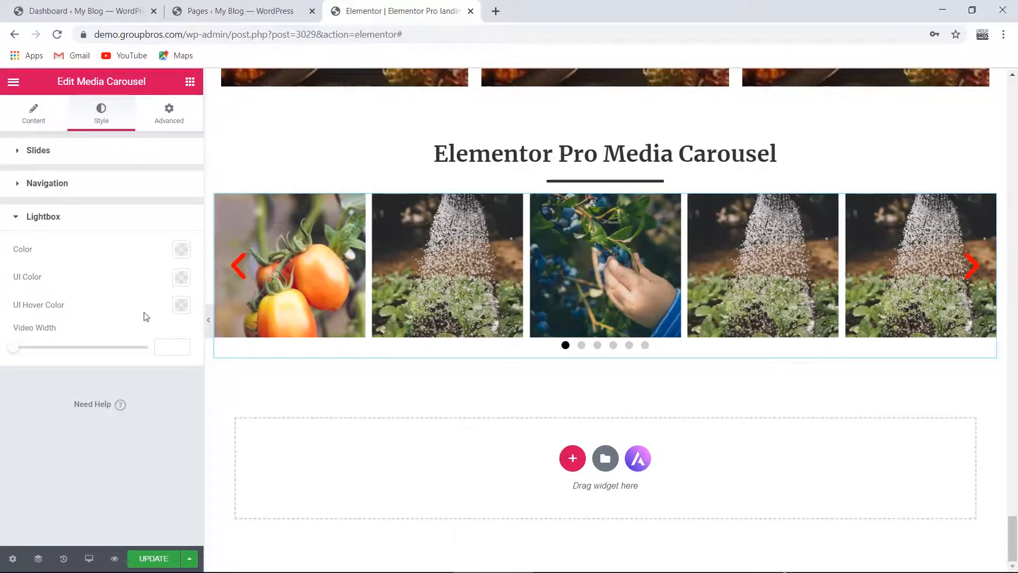
pyautogui.click(129, 192)
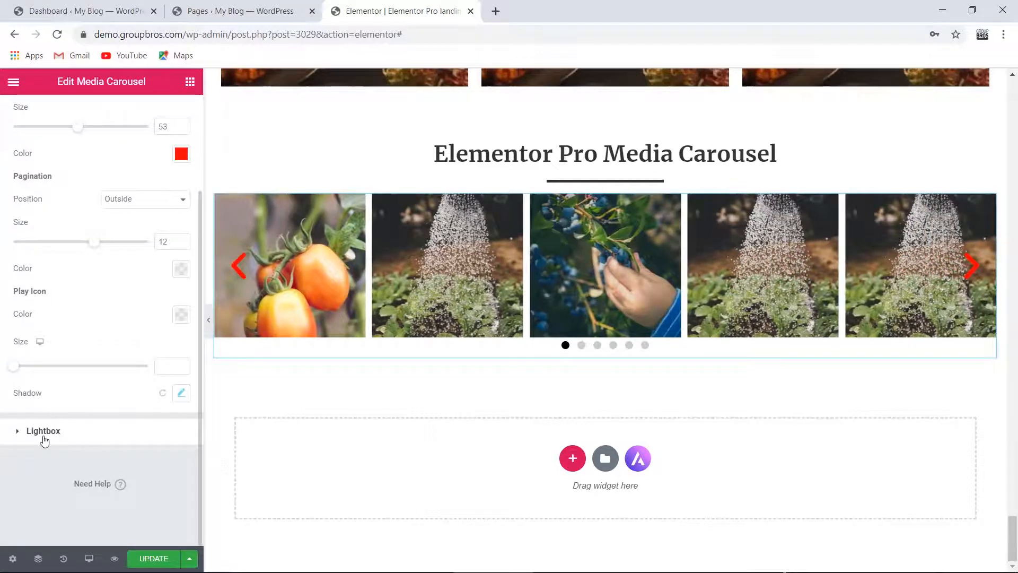
pyautogui.click(45, 433)
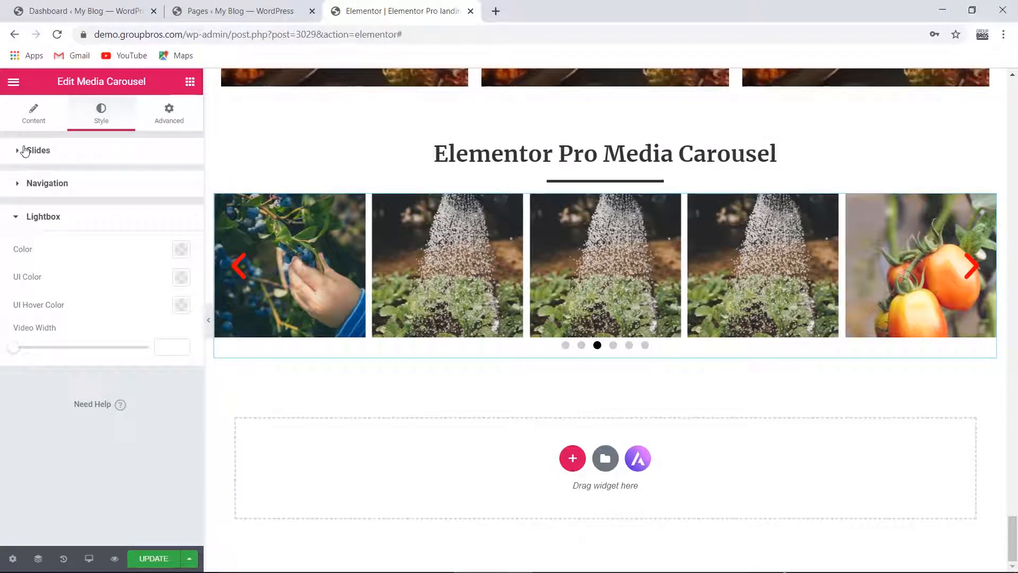
# Review the carousel's skin choices and content settings, keeping the Carousel skin.
pyautogui.click(29, 127)
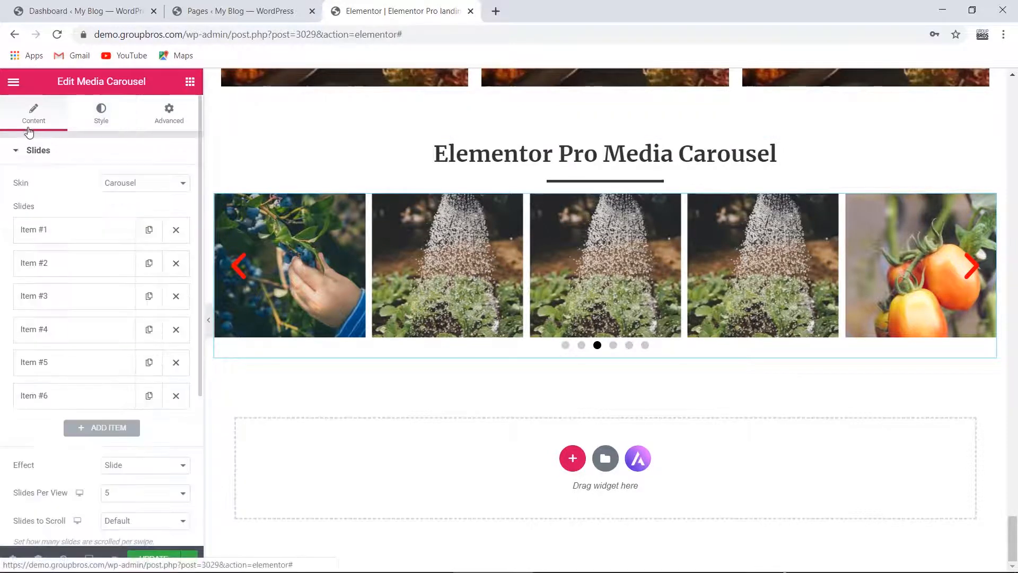
pyautogui.click(147, 189)
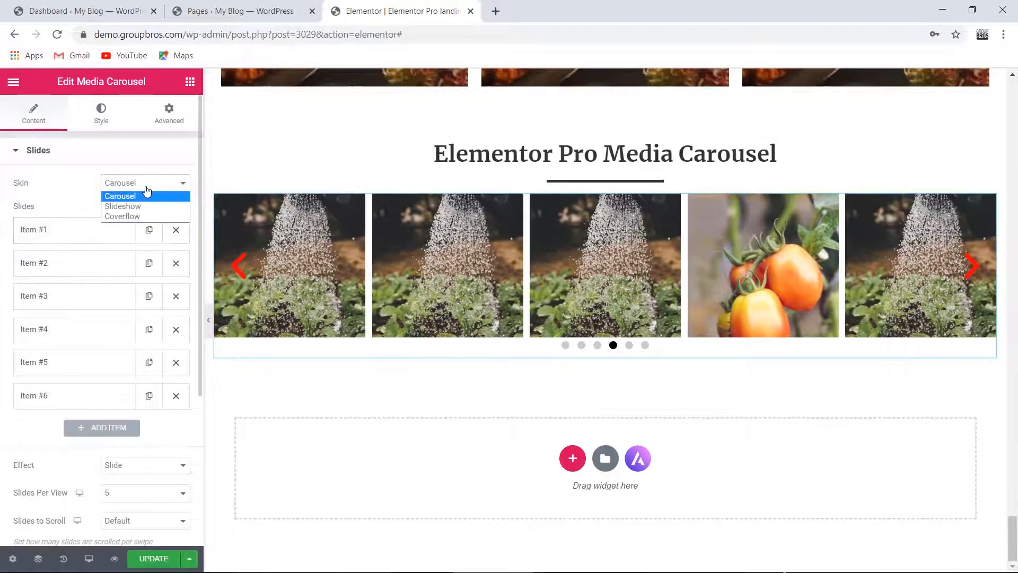
pyautogui.click(148, 197)
pyautogui.scroll(-4, 81, 315)
pyautogui.scroll(4, 75, 268)
# Set the link type of the first slide, Item #1, to Custom URL.
pyautogui.click(81, 240)
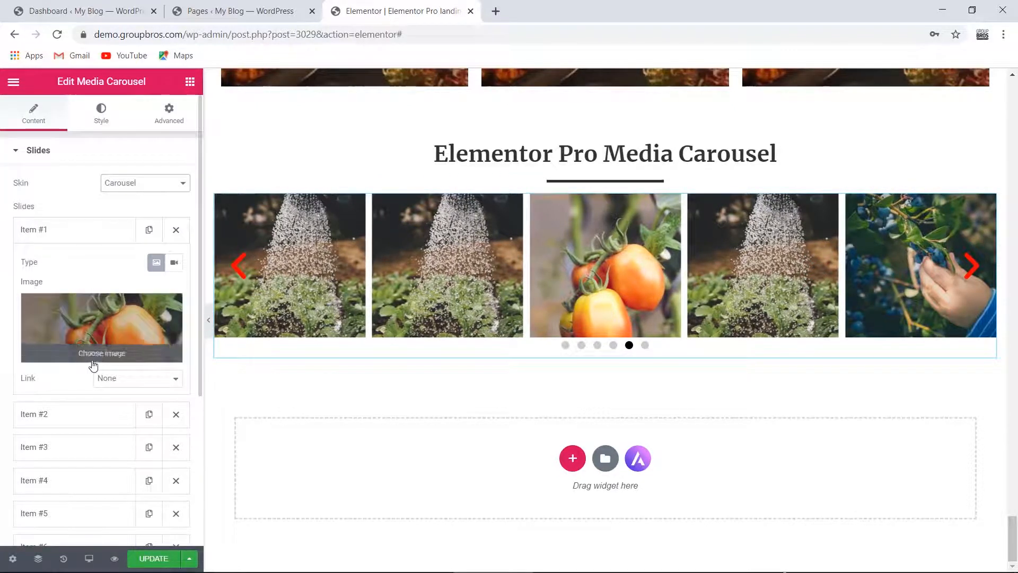
pyautogui.moveTo(25, 381); pyautogui.dragTo(35, 382)
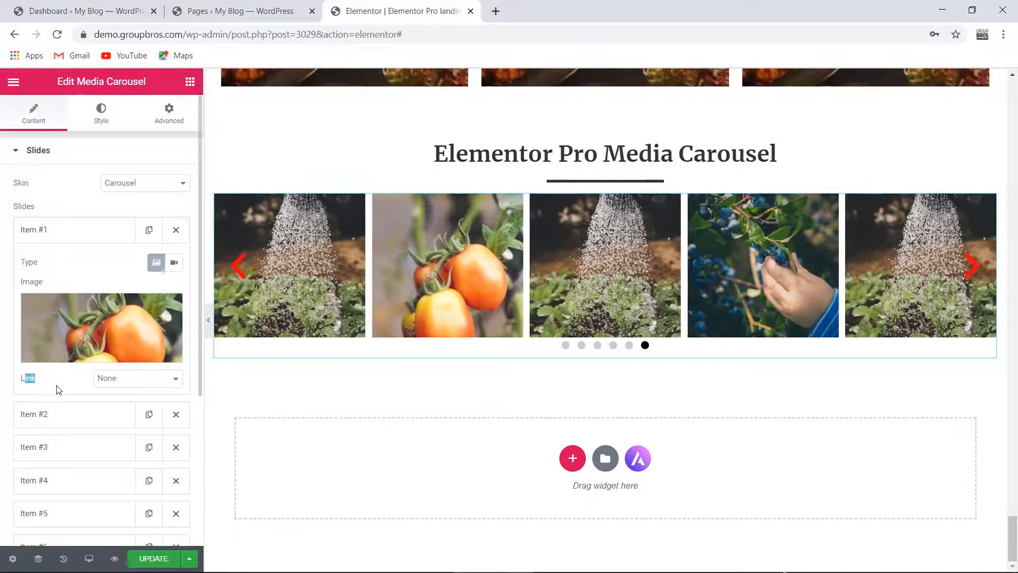
pyautogui.click(117, 380)
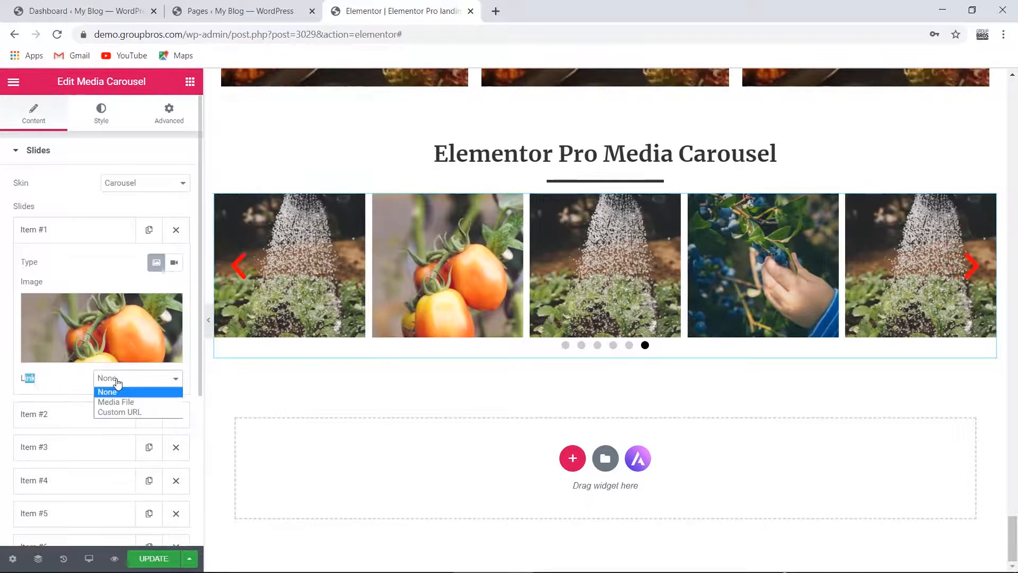
pyautogui.click(105, 413)
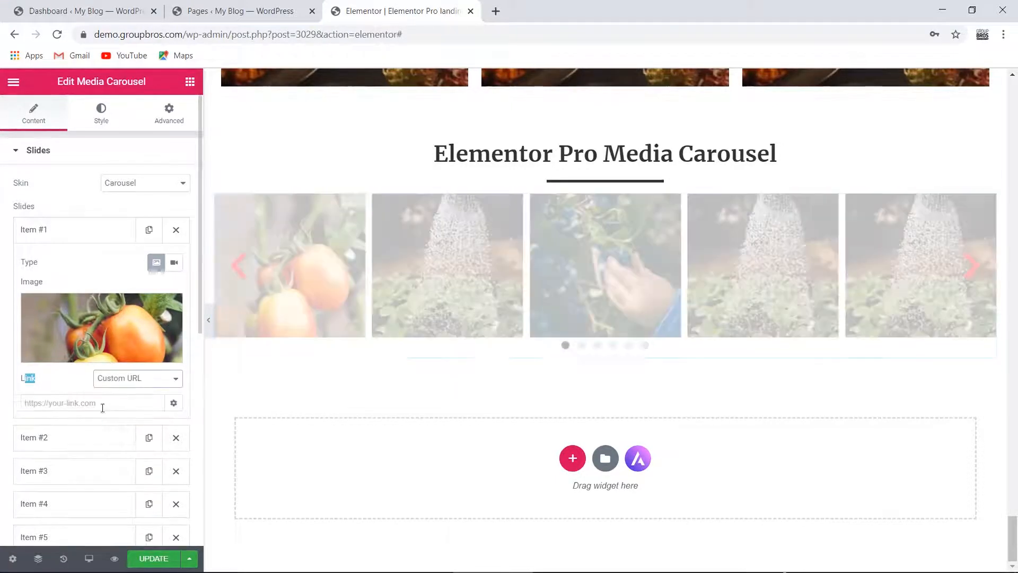
# Set the link type of the first slide, Item #1, to Media File and preview its image in the lightbox.
pyautogui.click(132, 386)
pyautogui.click(131, 403)
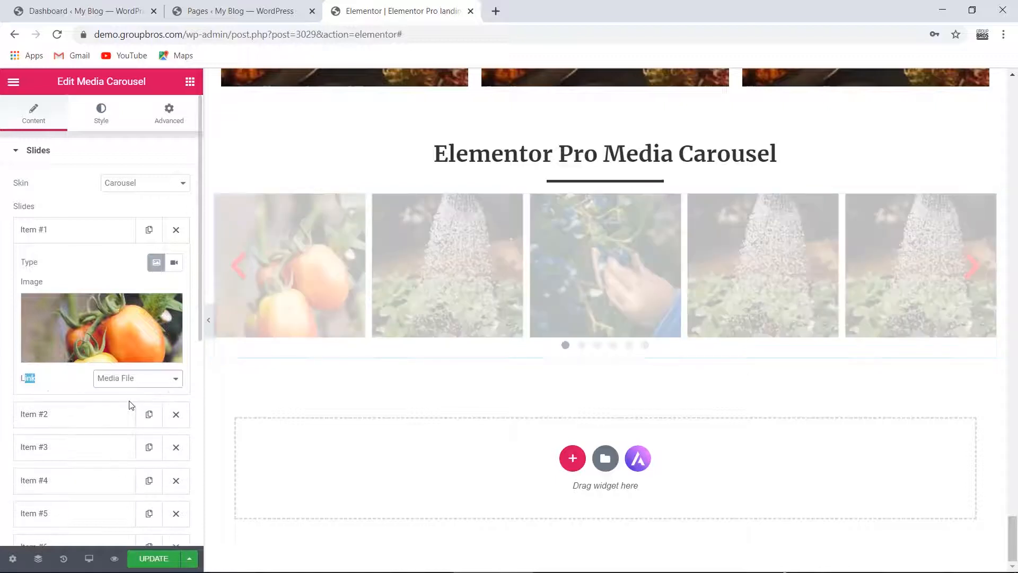
pyautogui.click(282, 307)
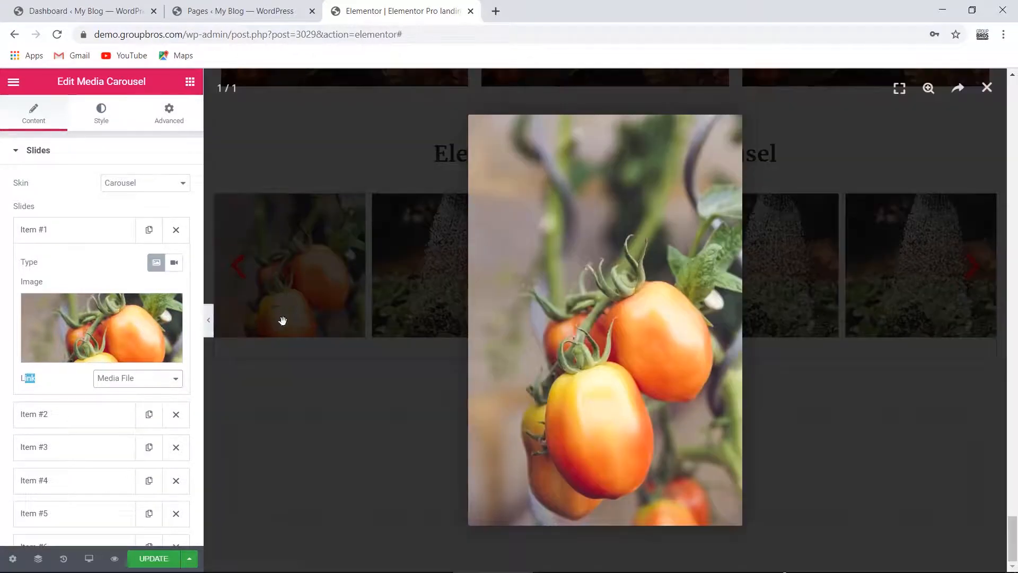
pyautogui.click(987, 88)
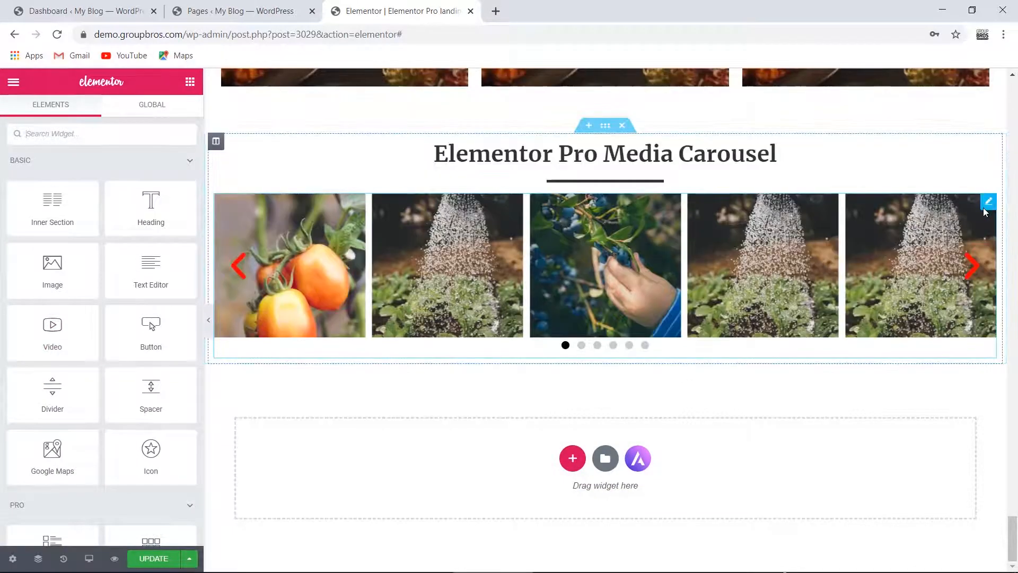
# Reopen the Media Carousel for editing and set the link type of the second slide, Item #2, to Custom URL.
pyautogui.click(988, 202)
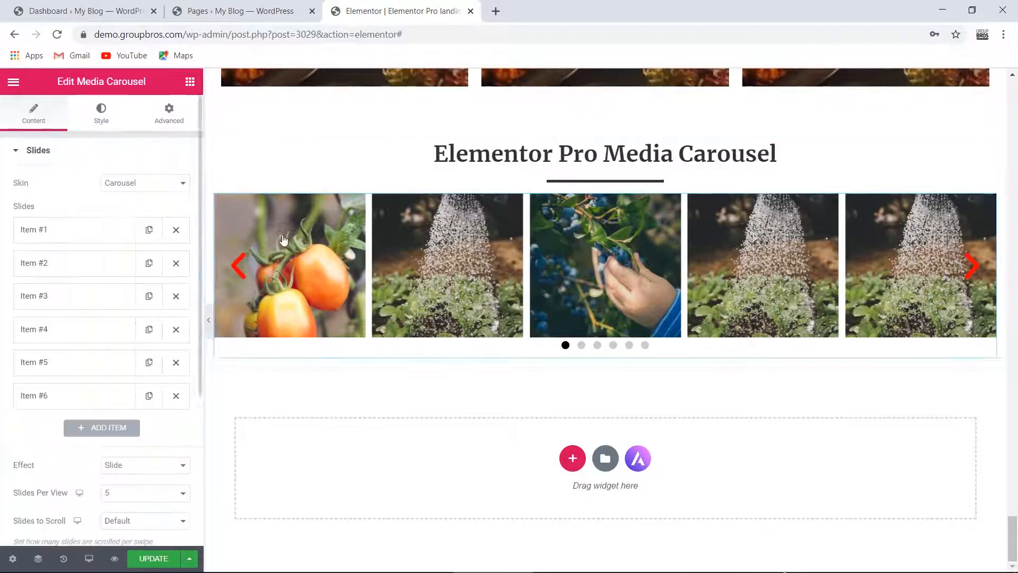
pyautogui.click(98, 234)
pyautogui.click(112, 378)
pyautogui.click(116, 413)
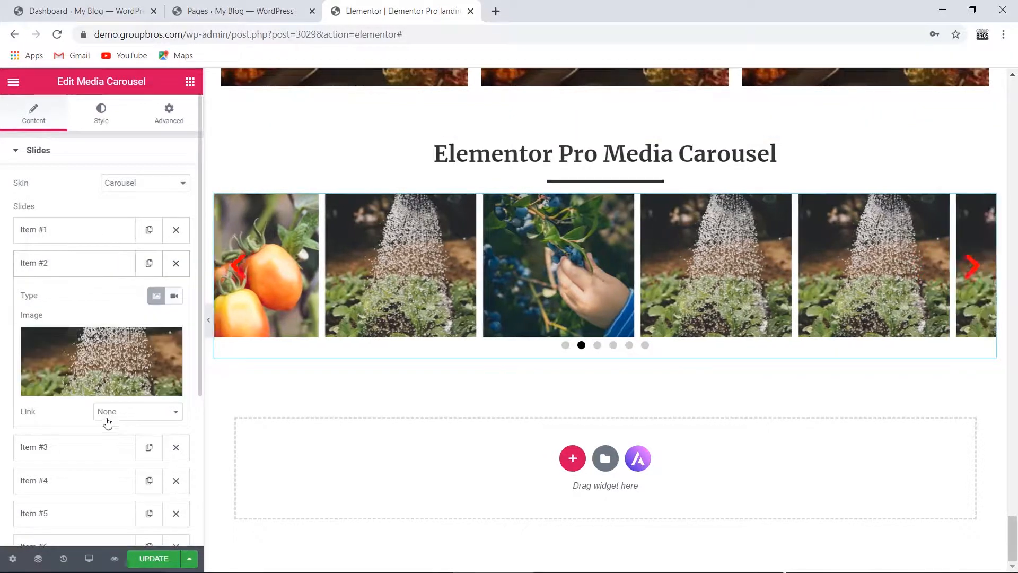
pyautogui.click(132, 412)
pyautogui.click(120, 446)
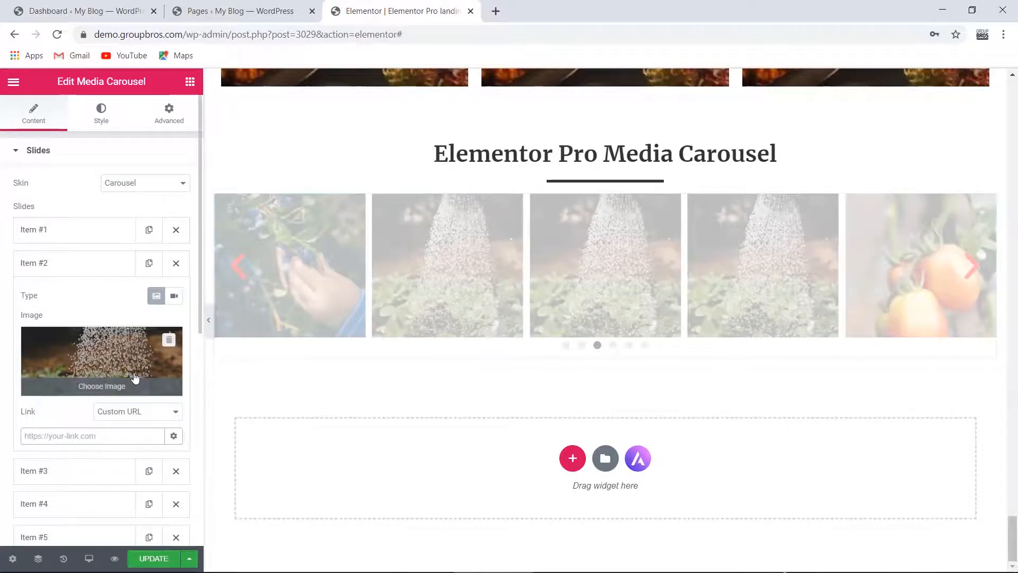
pyautogui.click(97, 263)
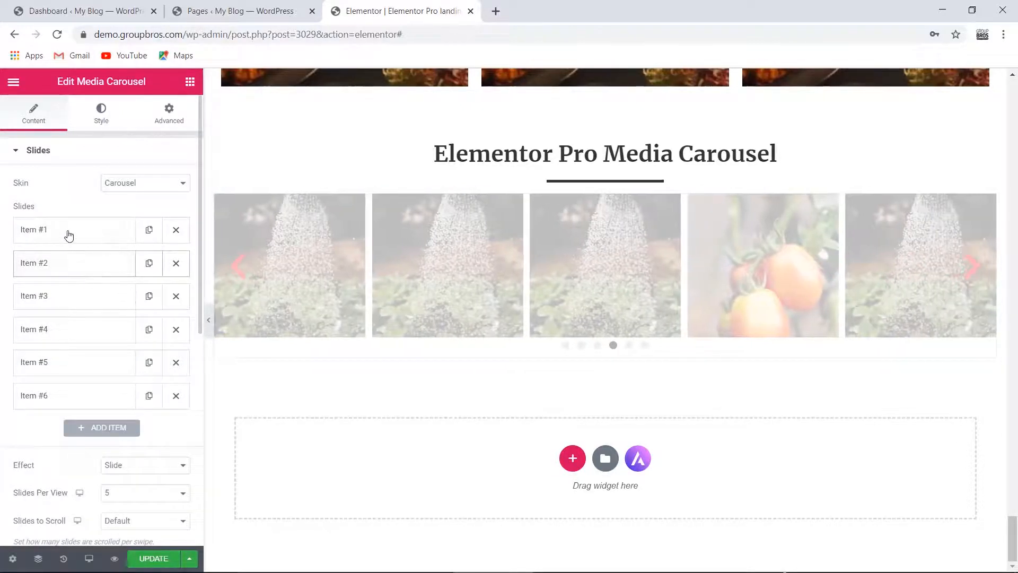
# Add a seventh slide to the carousel and set its type to Video.
pyautogui.scroll(-4, 59, 470)
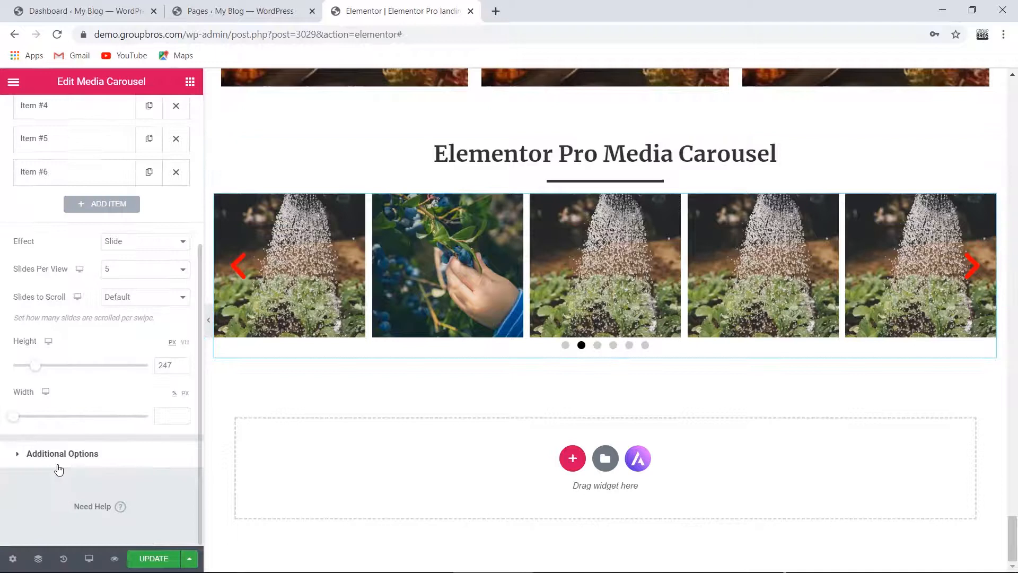
pyautogui.scroll(5, 58, 467)
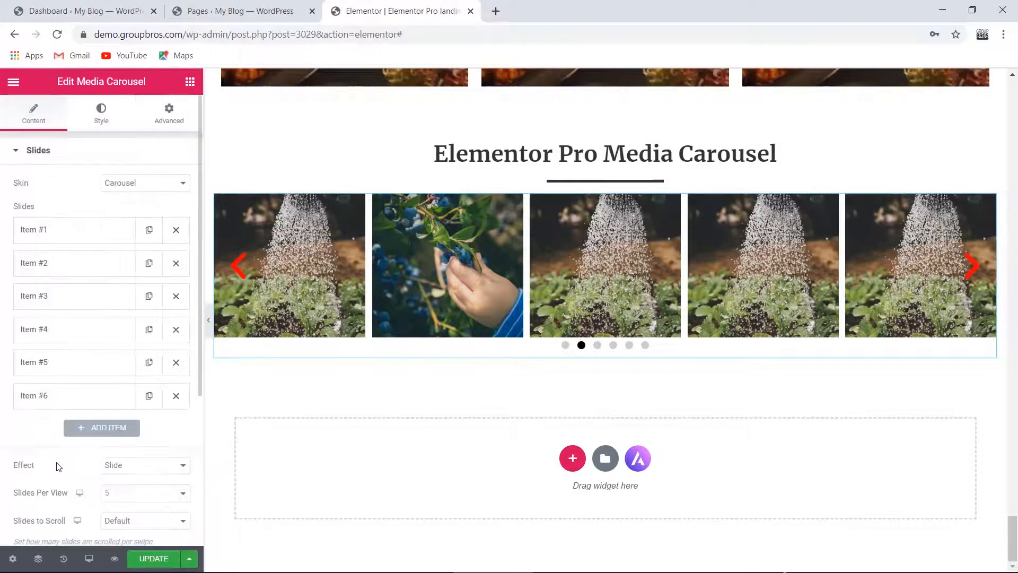
pyautogui.click(90, 427)
pyautogui.scroll(-5, 88, 428)
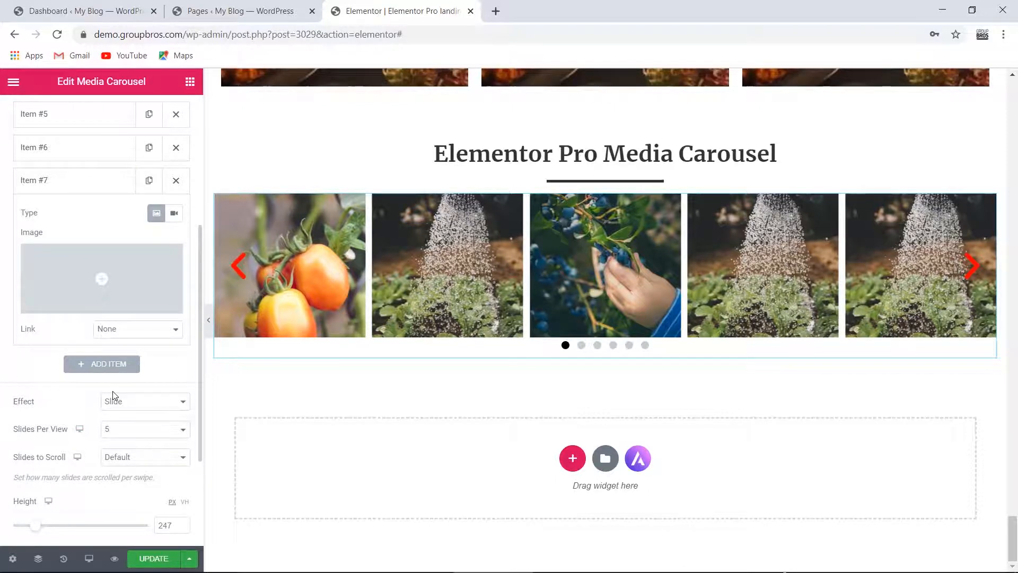
pyautogui.click(173, 214)
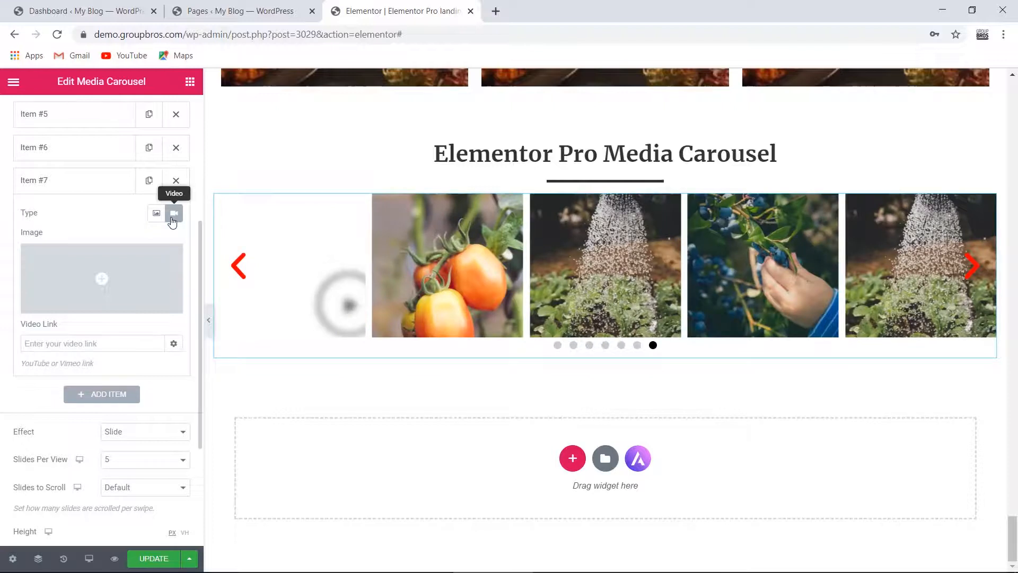
# Insert client01-free-img.jpg from the media library as the cover image of Item #7 and bring that slide into view.
pyautogui.click(102, 279)
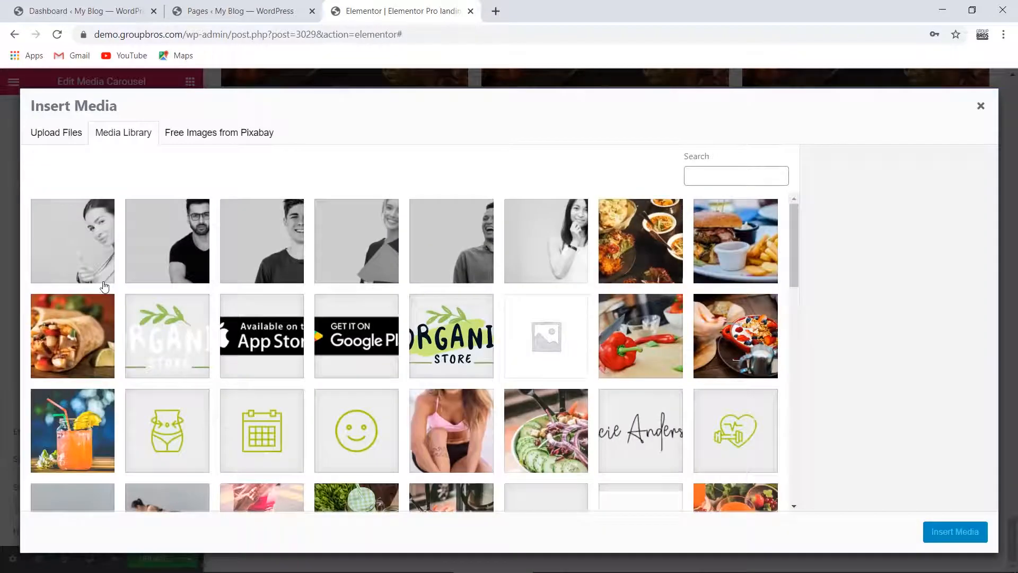
pyautogui.click(458, 261)
pyautogui.click(753, 354)
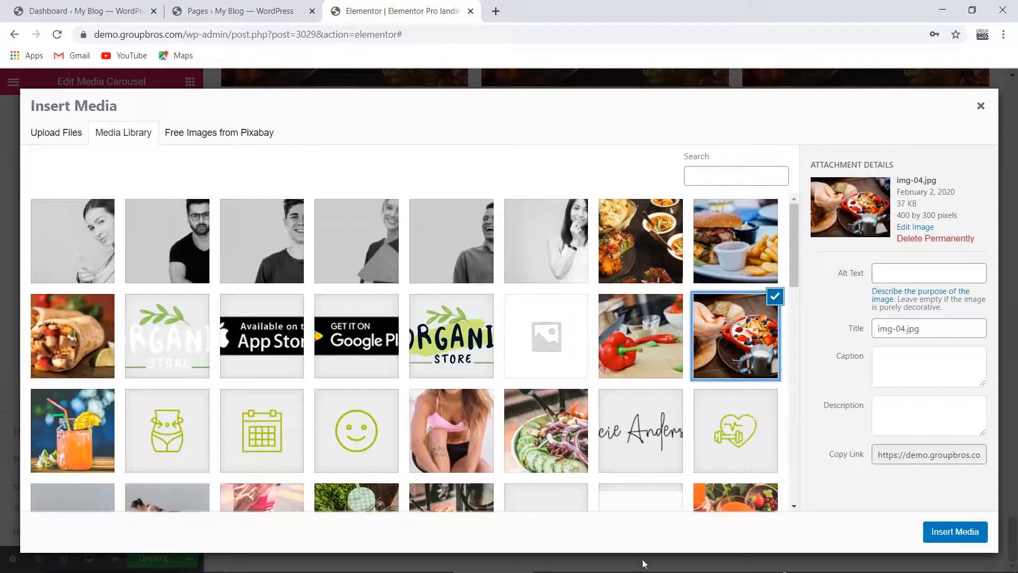
pyautogui.scroll(-4, 588, 440)
pyautogui.click(435, 448)
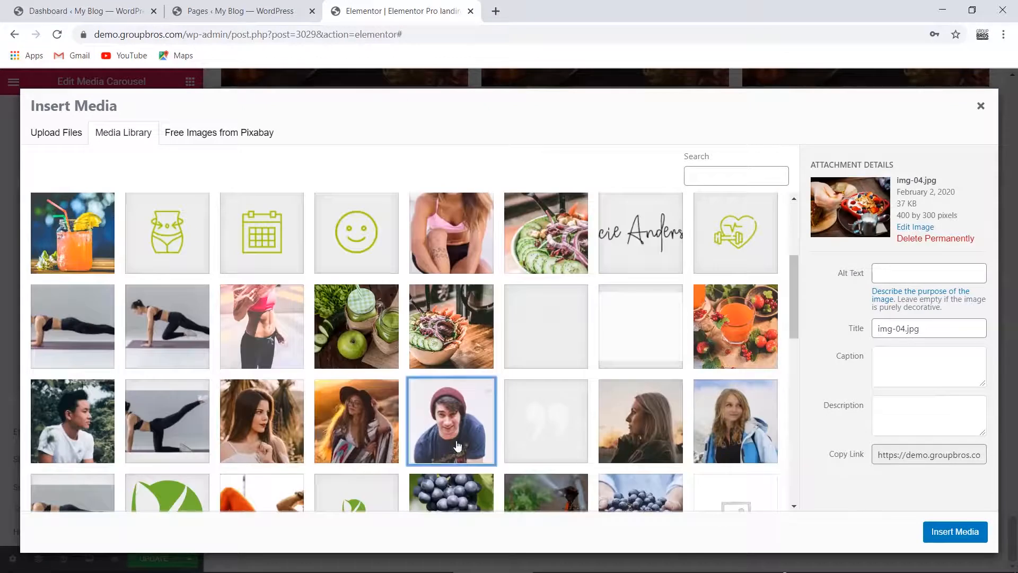
pyautogui.click(657, 452)
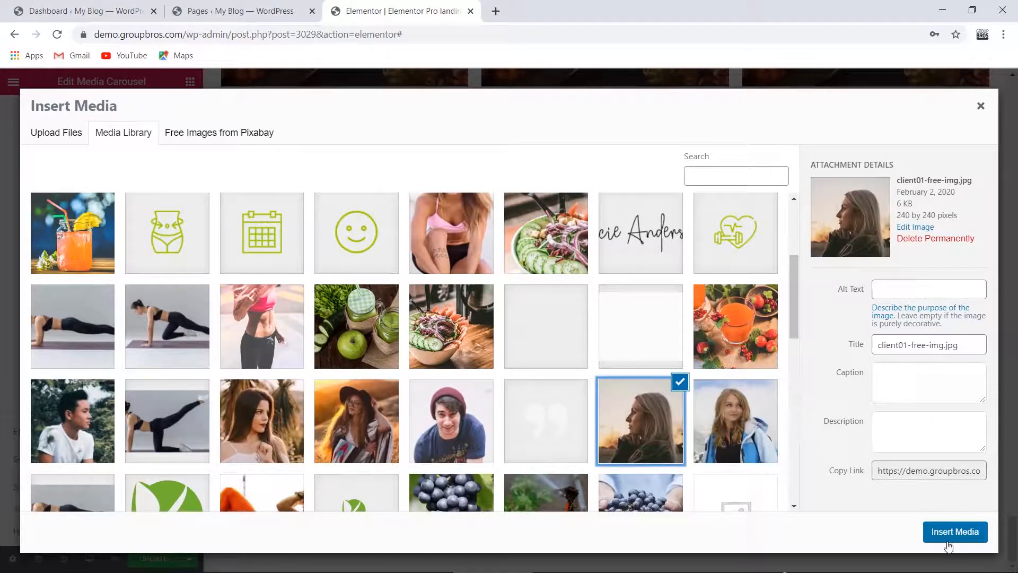
pyautogui.click(952, 535)
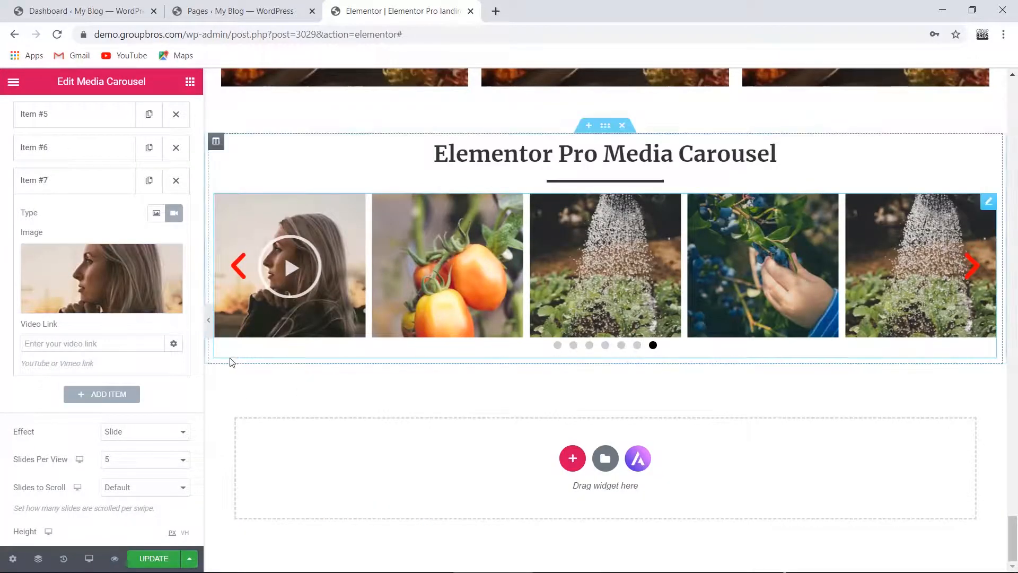
pyautogui.click(22, 344)
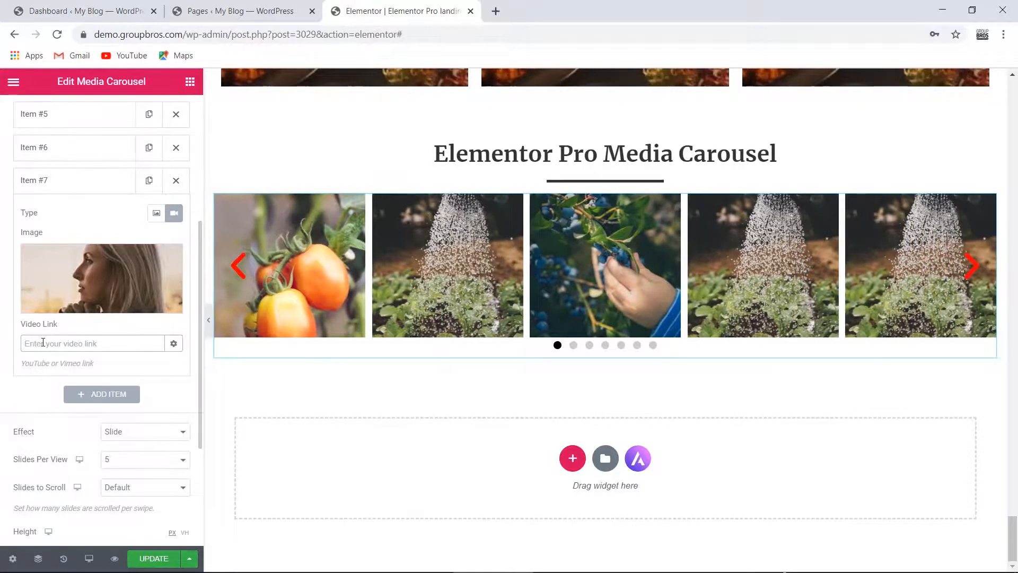
pyautogui.click(232, 271)
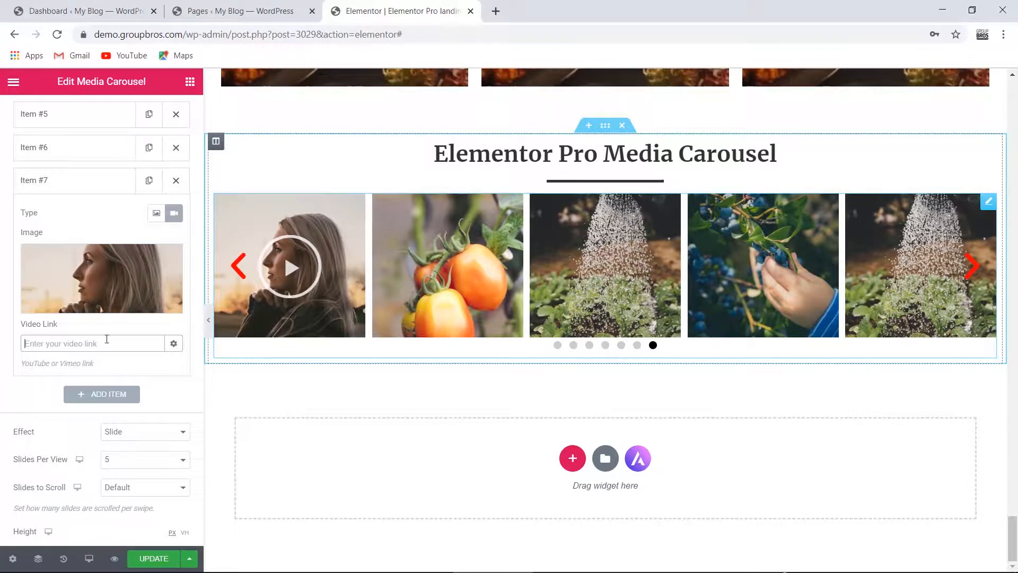
# Set the size of the carousel's play icon to 62 and check it on the video slide.
pyautogui.scroll(5, 90, 350)
pyautogui.click(100, 117)
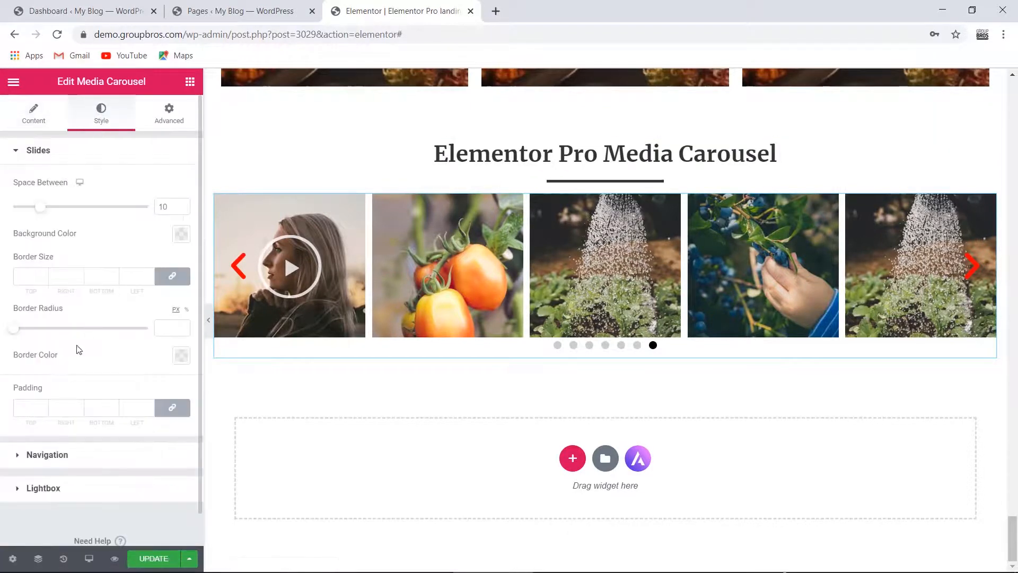
pyautogui.scroll(-1, 46, 419)
pyautogui.click(44, 458)
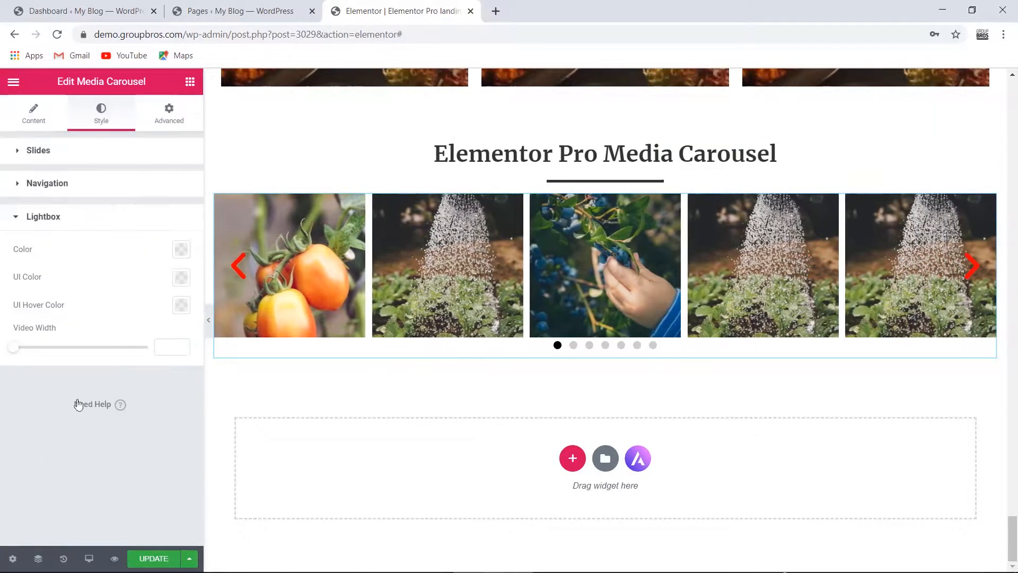
pyautogui.click(57, 183)
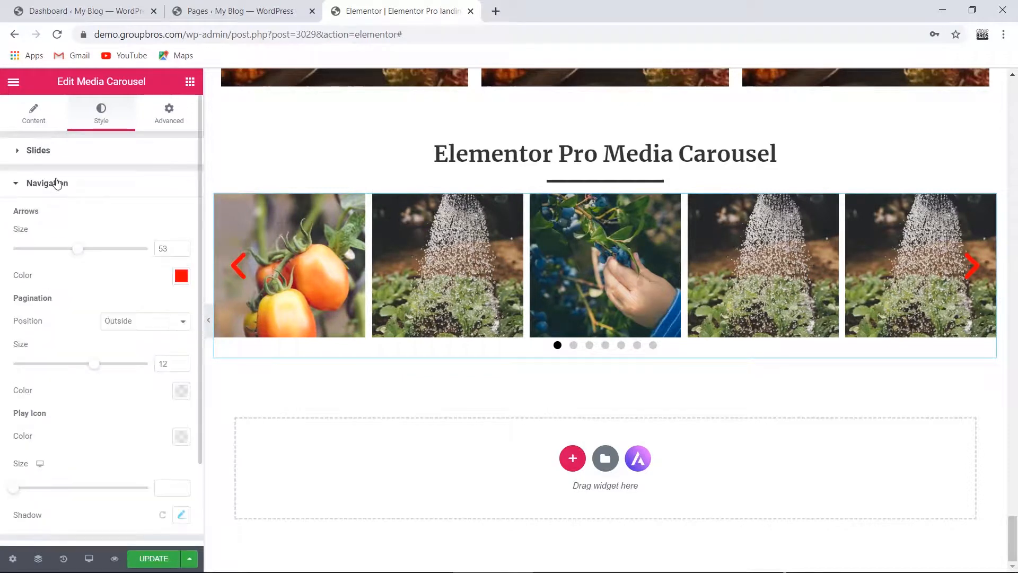
pyautogui.scroll(-2, 91, 363)
pyautogui.moveTo(19, 314); pyautogui.dragTo(43, 314)
pyautogui.moveTo(11, 395); pyautogui.dragTo(111, 393)
pyautogui.click(238, 265)
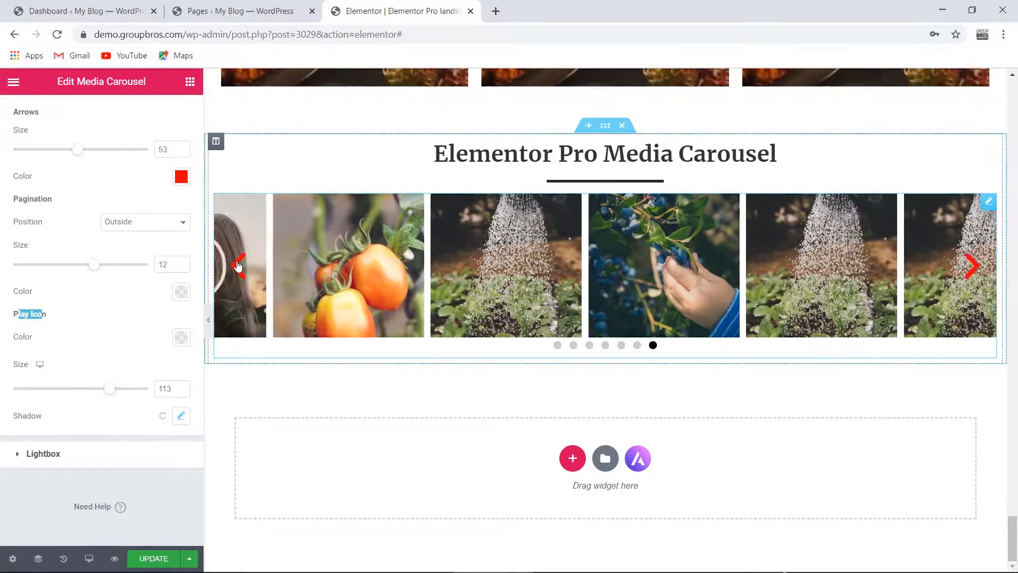
pyautogui.click(94, 393)
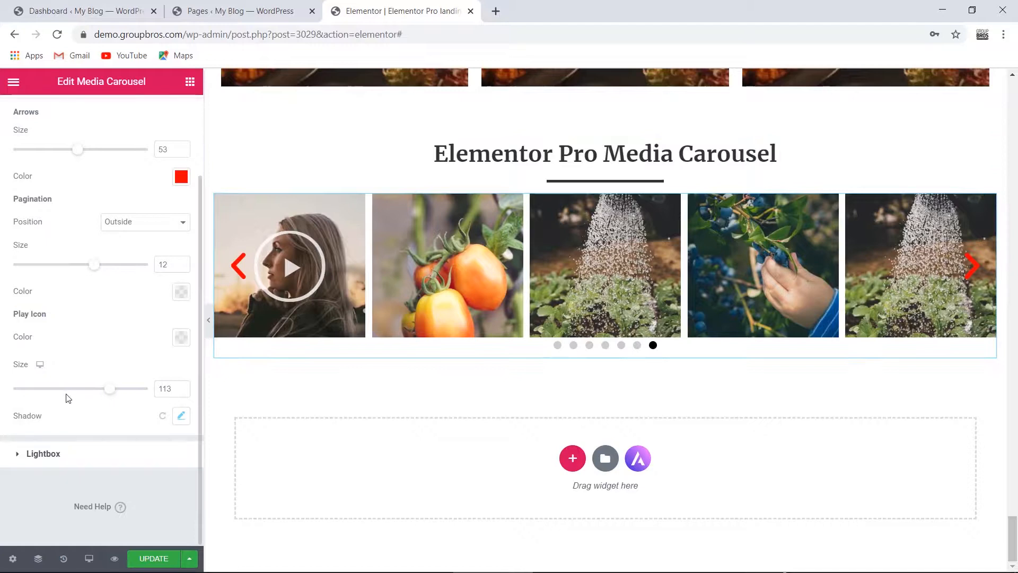
pyautogui.moveTo(84, 394); pyautogui.dragTo(56, 393)
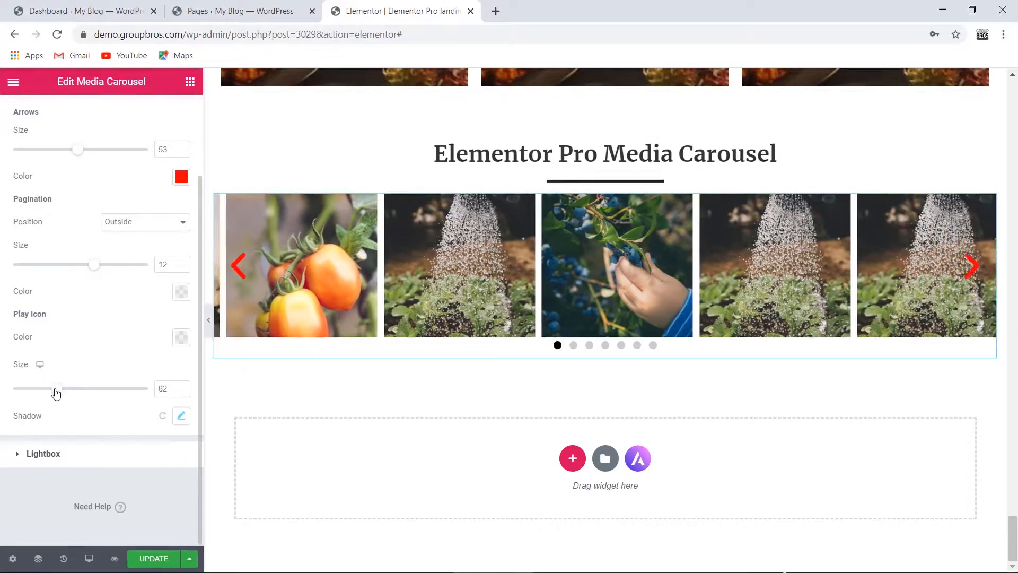
pyautogui.click(238, 265)
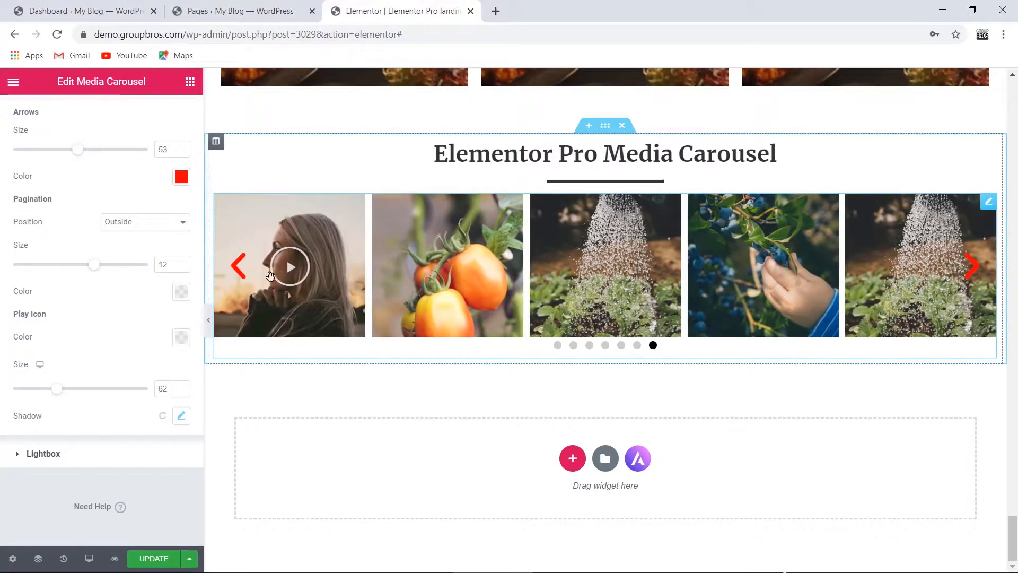
# Review the Lightbox style options, then return to the slide content settings and view the video slide.
pyautogui.click(51, 455)
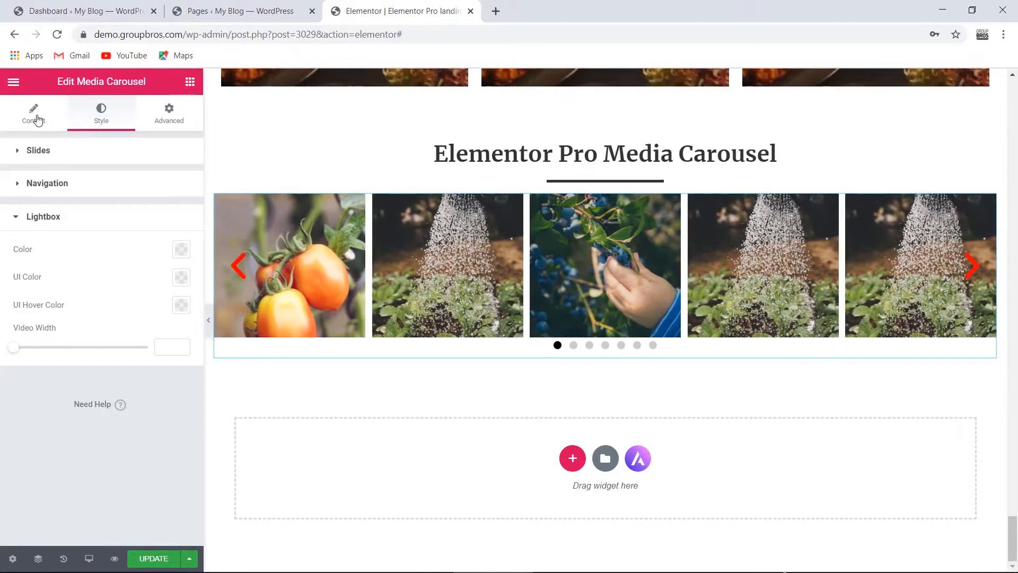
pyautogui.click(36, 117)
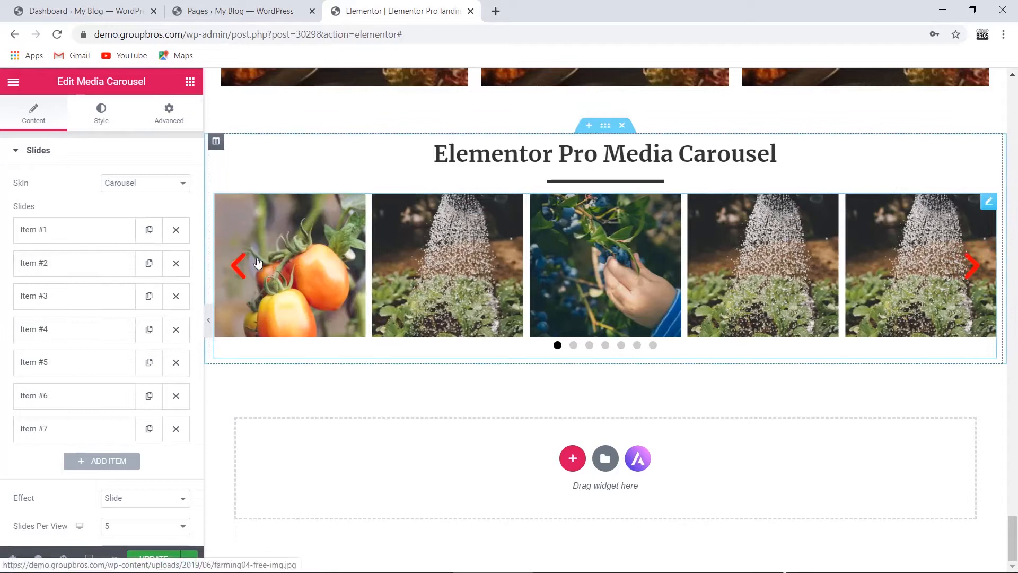
pyautogui.click(239, 263)
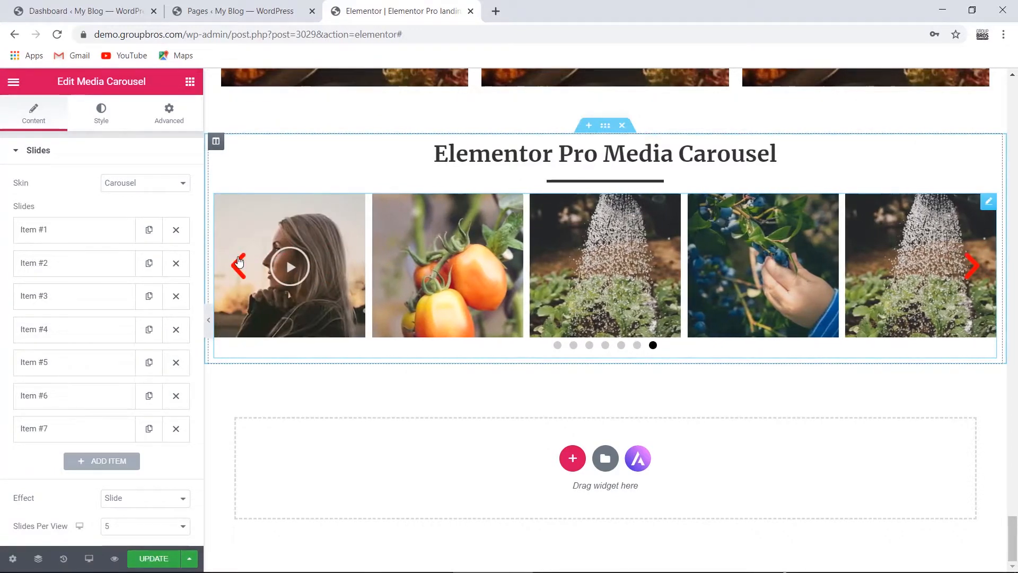